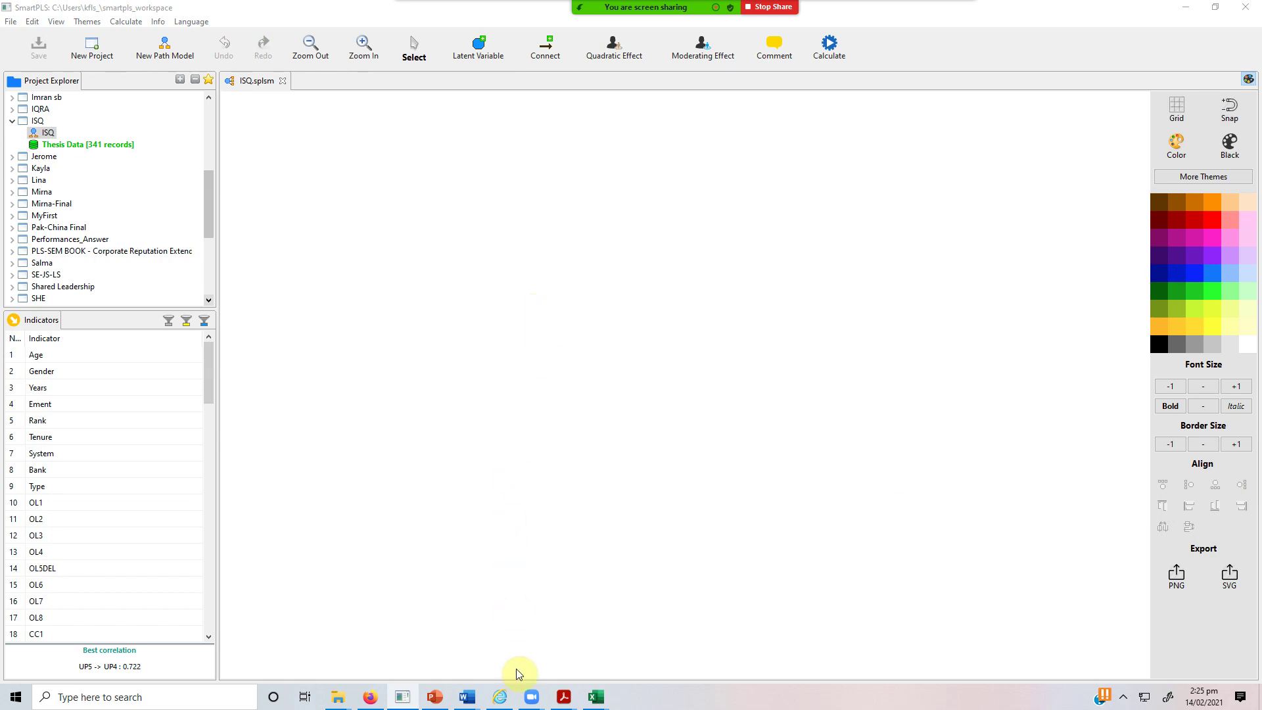
# Look over the mediation effect notes in the Questionnaire - Final - After Pilot Word document, and return to SmartPLS.
pyautogui.moveTo(463, 701)
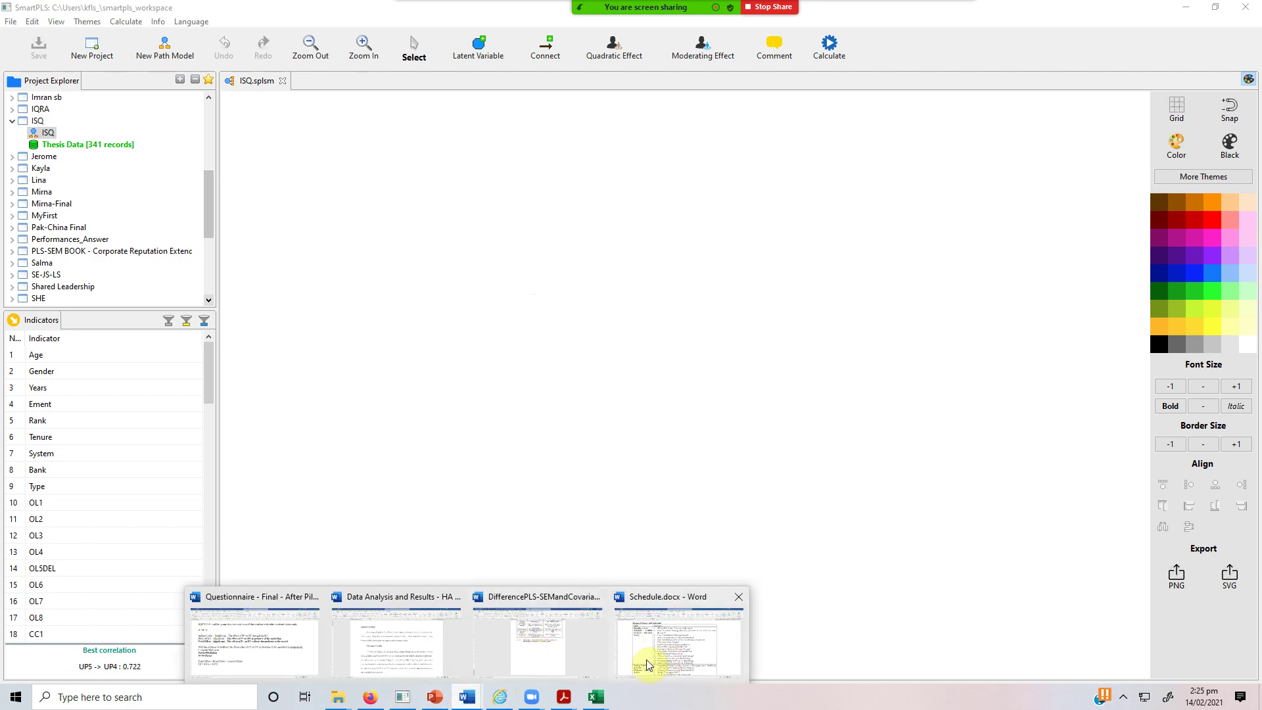
pyautogui.click(255, 646)
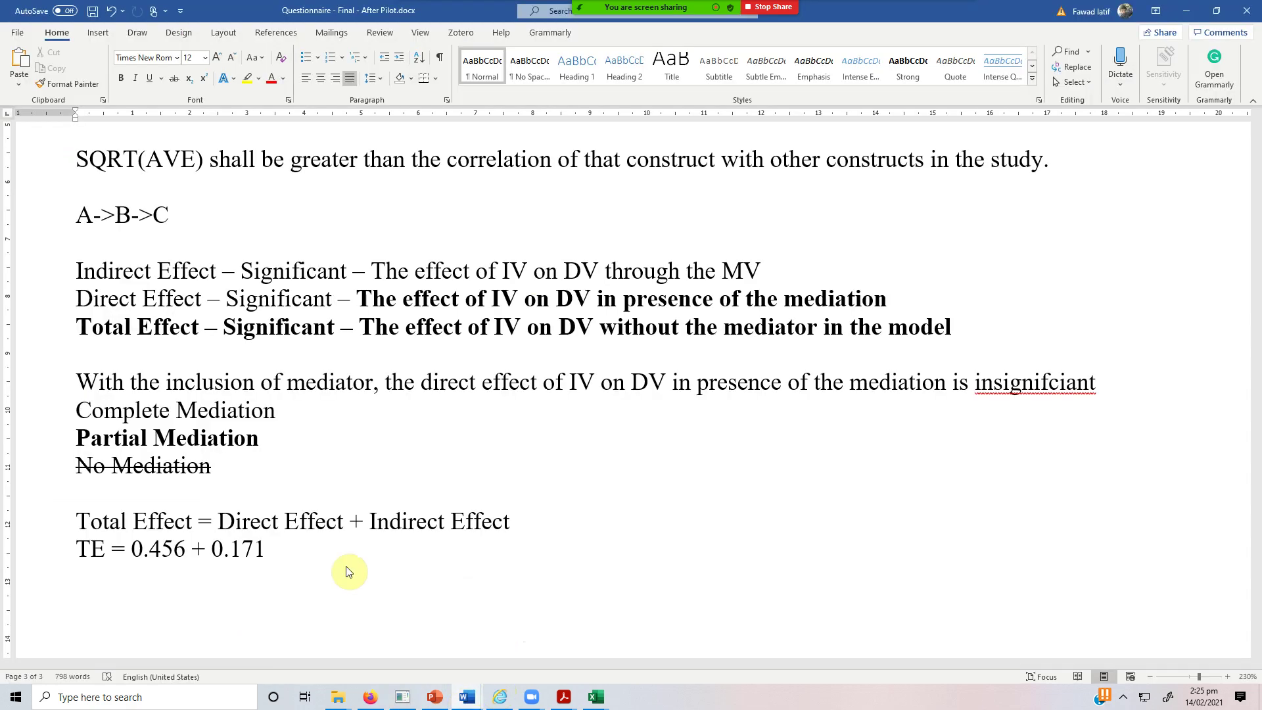
pyautogui.click(316, 549)
pyautogui.press('Return')
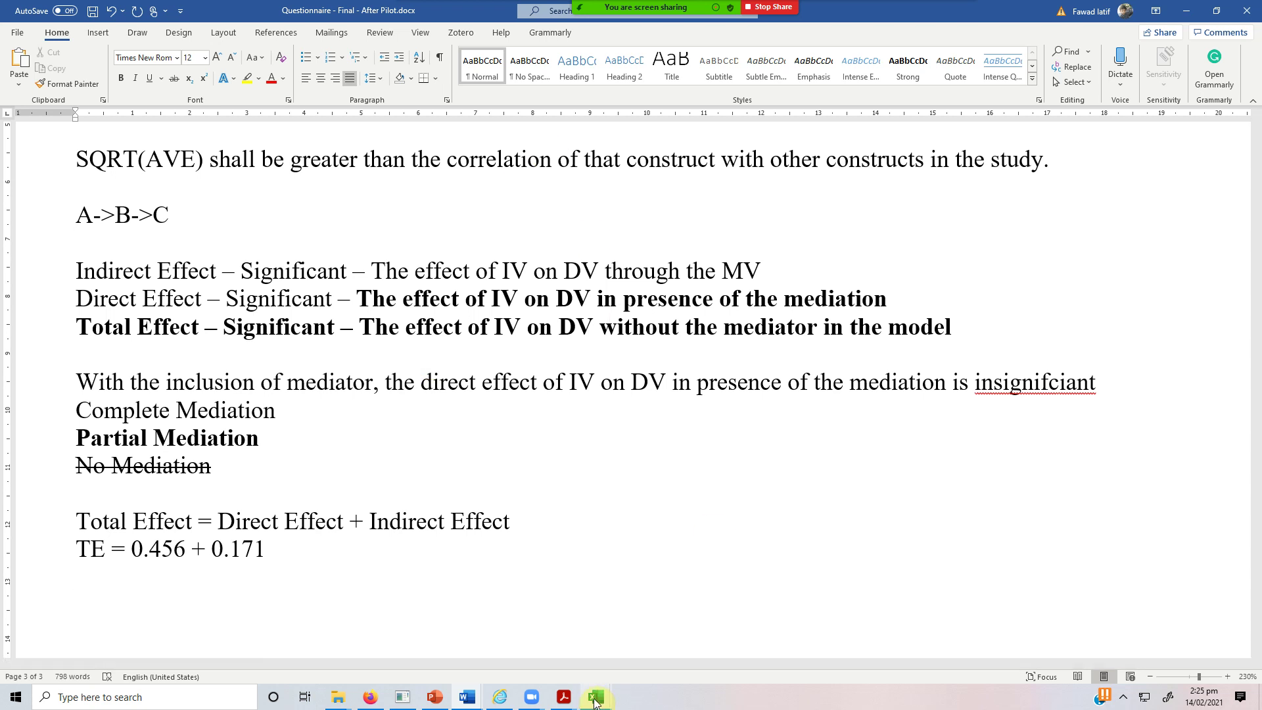
pyautogui.click(370, 698)
pyautogui.click(402, 697)
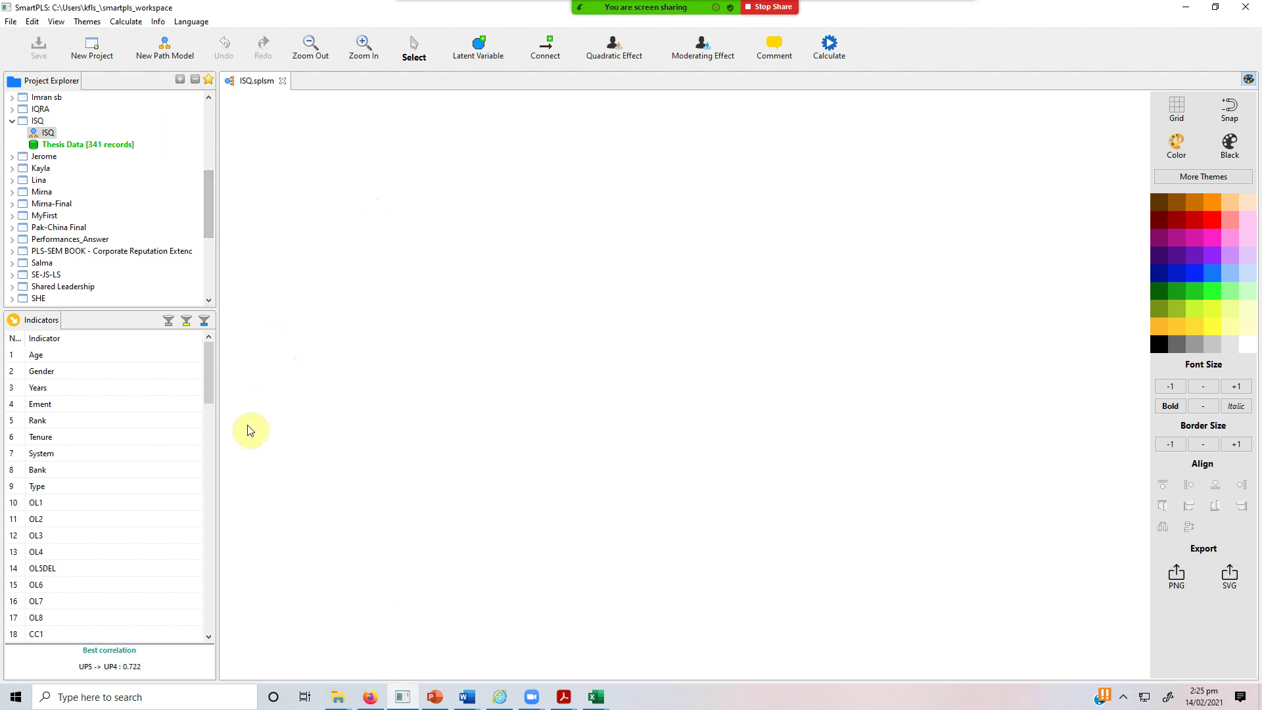
# Add a latent variable measured by indicators CC1 to CC6 to the empty ISQ model.
pyautogui.click(56, 145)
pyautogui.click(33, 131)
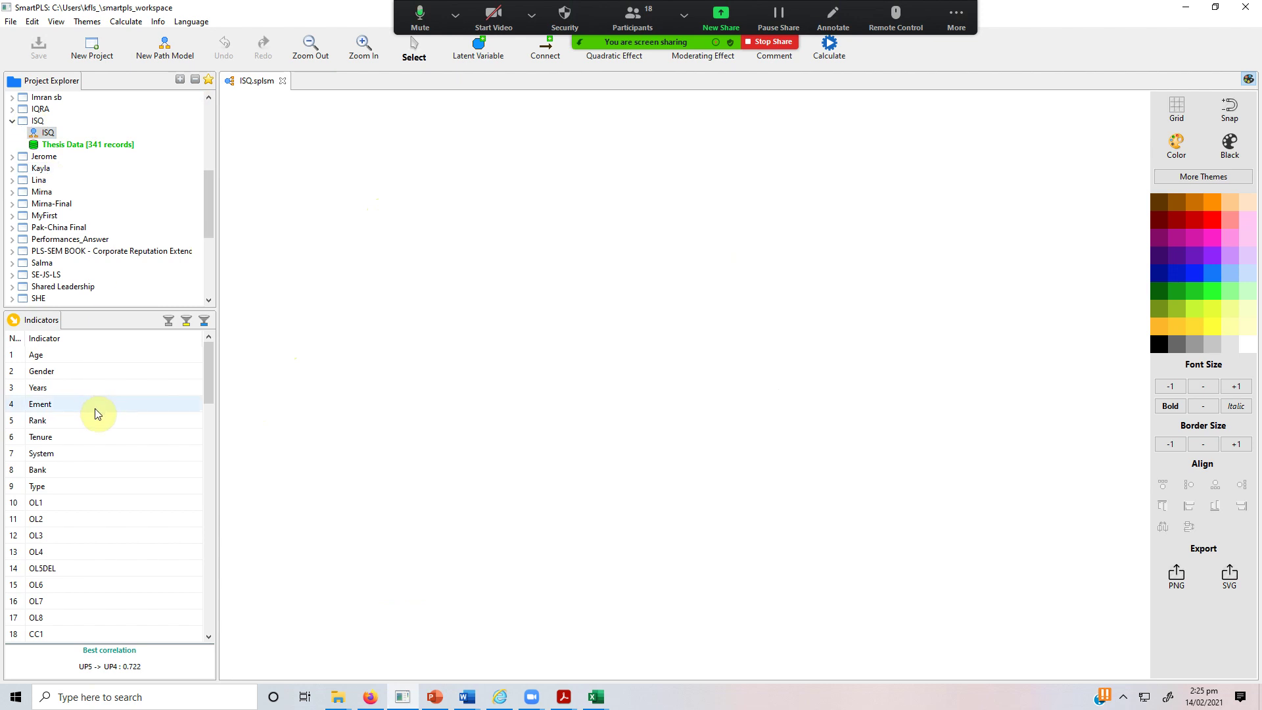
pyautogui.moveTo(204, 388); pyautogui.dragTo(201, 420)
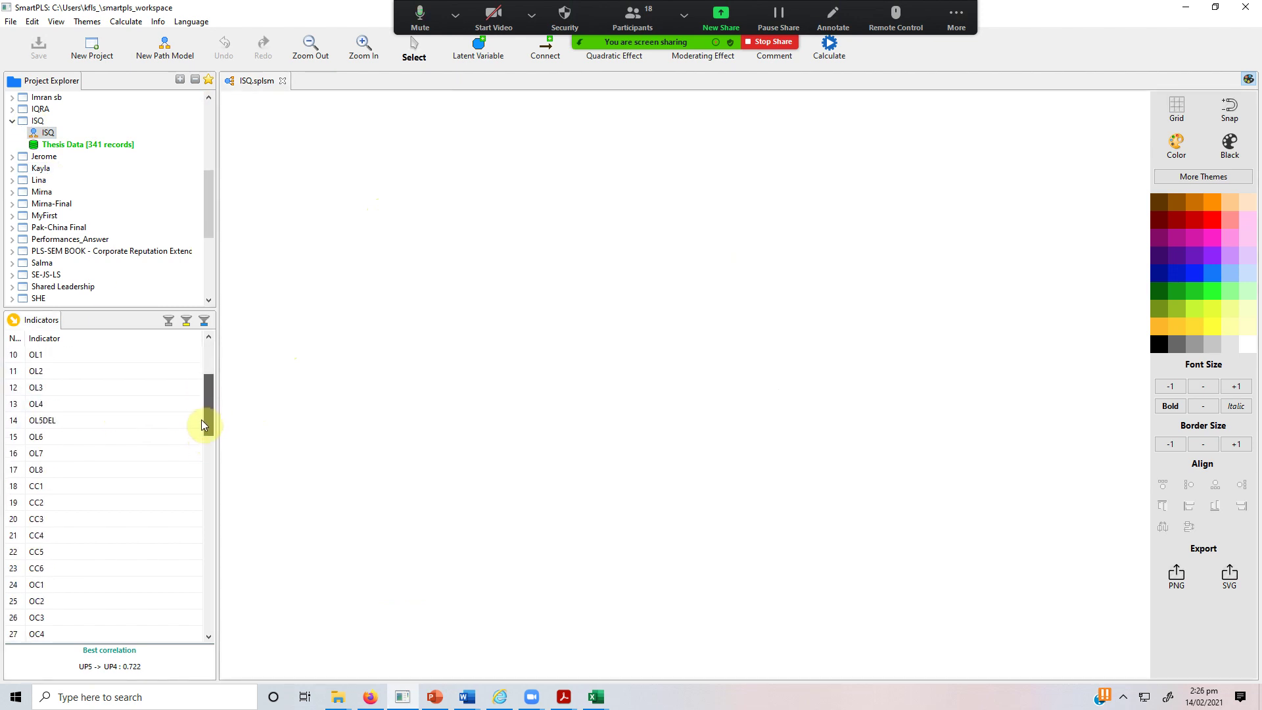
pyautogui.click(46, 488)
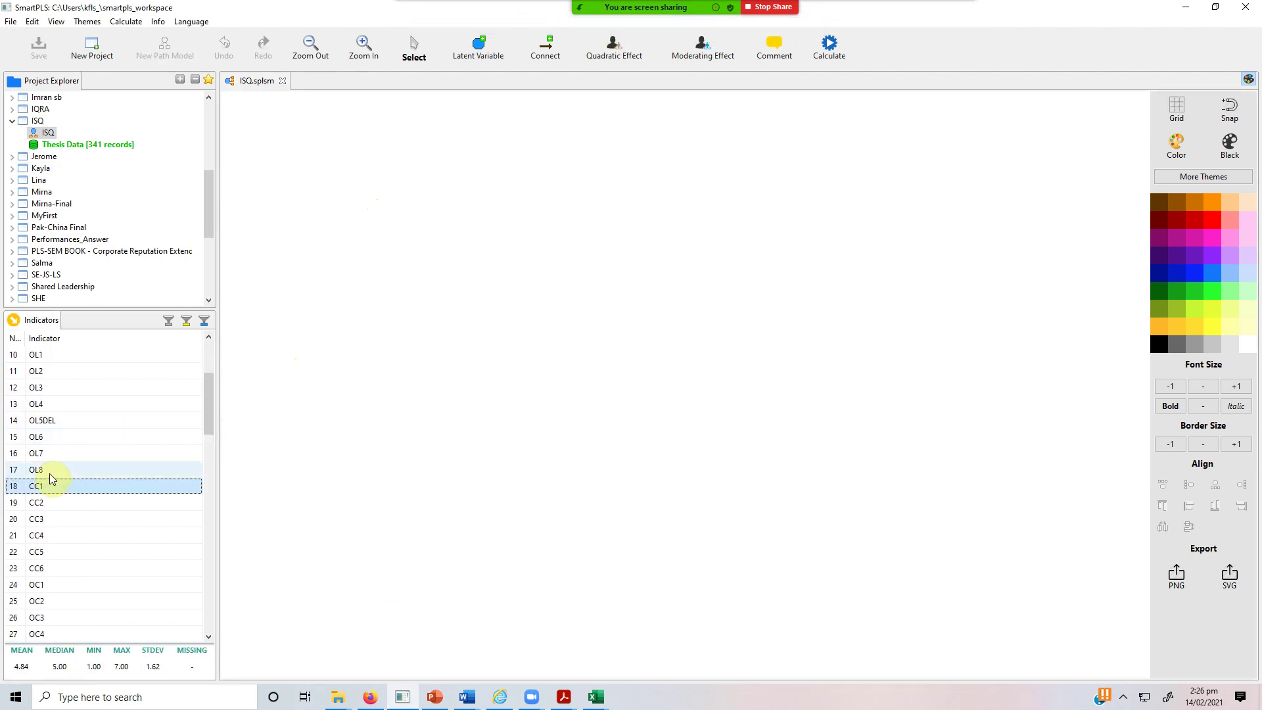
pyautogui.hotkey('shift', 'Down')
pyautogui.hotkey('shift', 'Down')
pyautogui.hotkey('shift', 'Down')
pyautogui.hotkey('shift', 'Down')
pyautogui.hotkey('shift', 'Down')
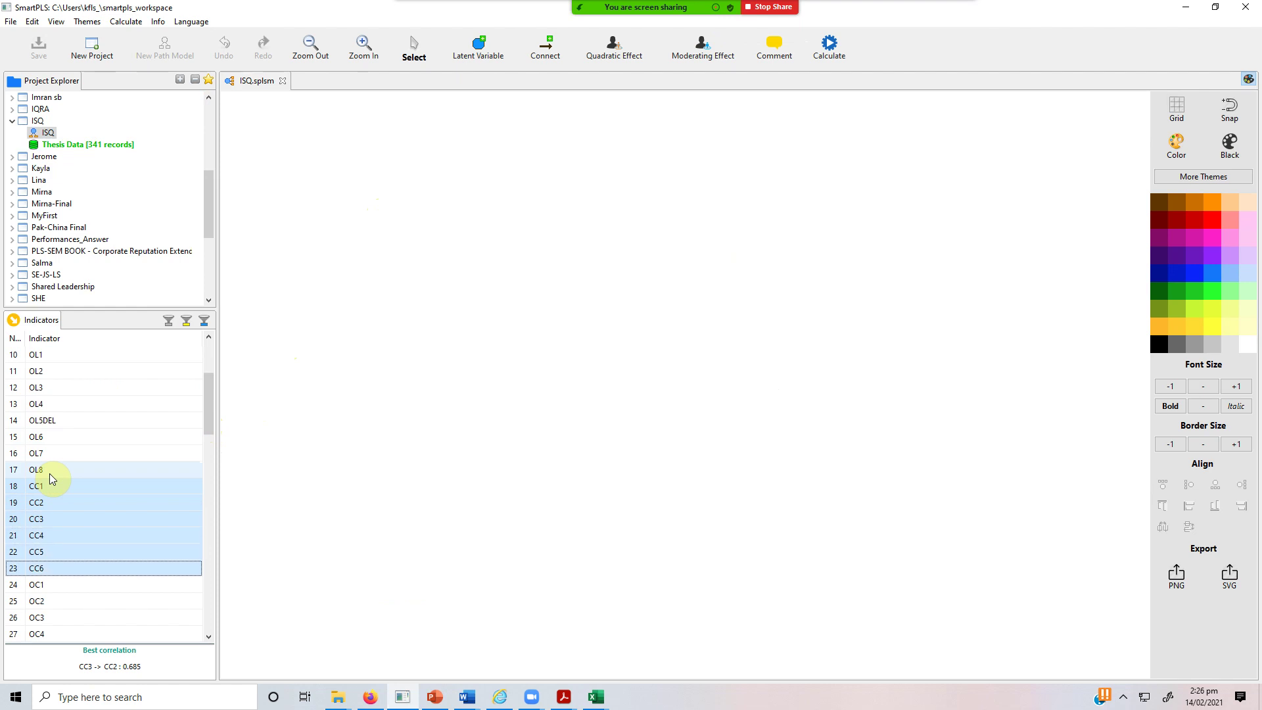
pyautogui.moveTo(64, 540); pyautogui.dragTo(394, 352)
# Check the variable names in the 2 way interactions sheet of the Moderation Graph Results Excel workbook, and return to SmartPLS.
pyautogui.moveTo(595, 700)
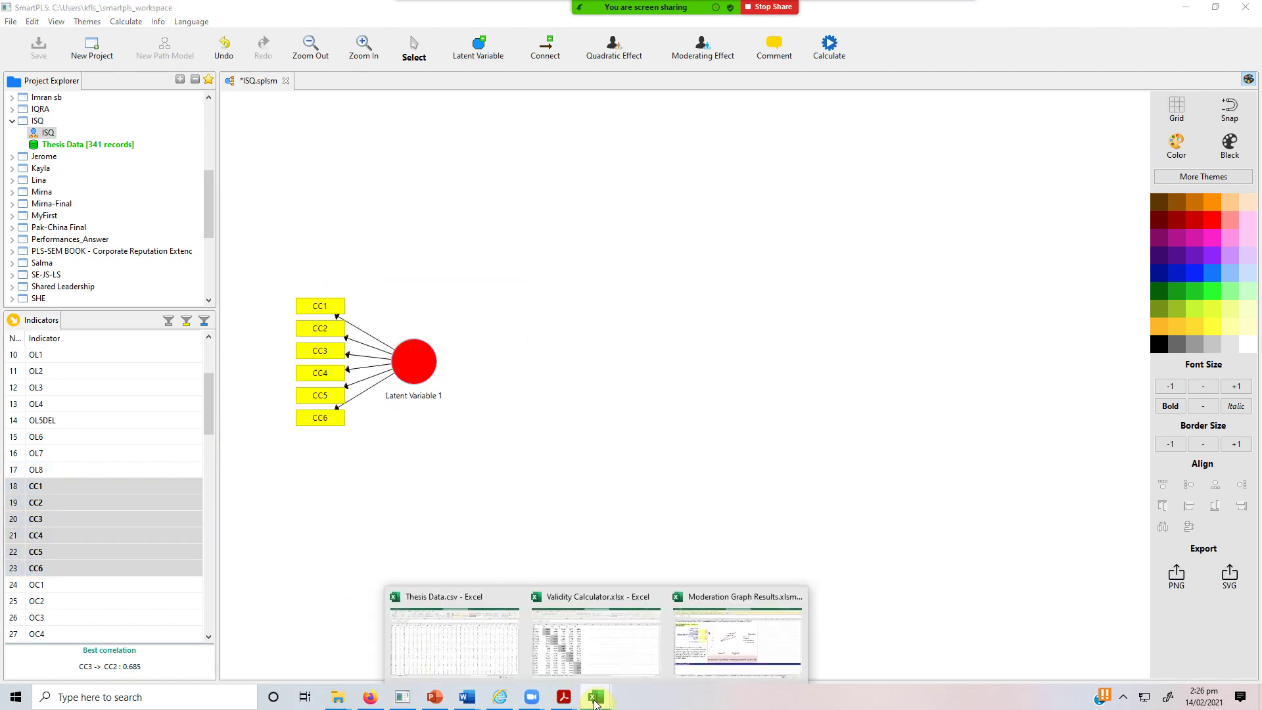
pyautogui.click(716, 643)
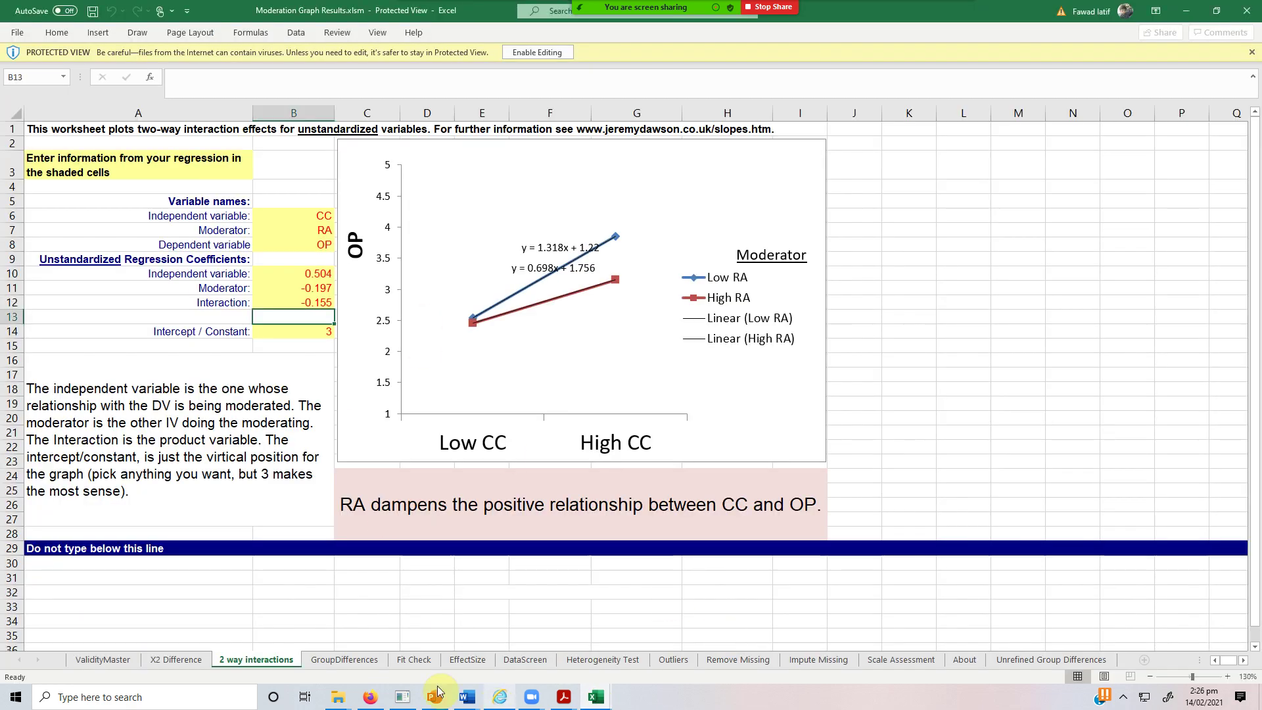
pyautogui.click(370, 697)
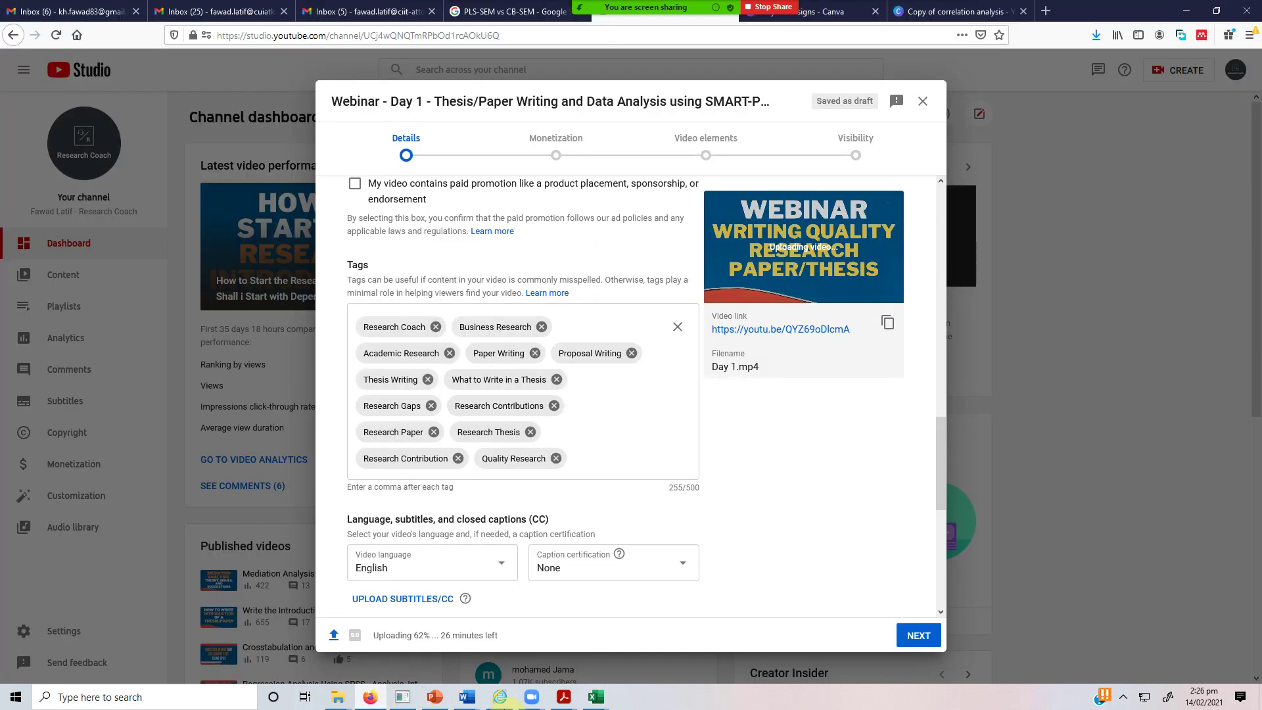
pyautogui.click(402, 697)
pyautogui.scroll(-4, 119, 561)
pyautogui.scroll(-15, 120, 558)
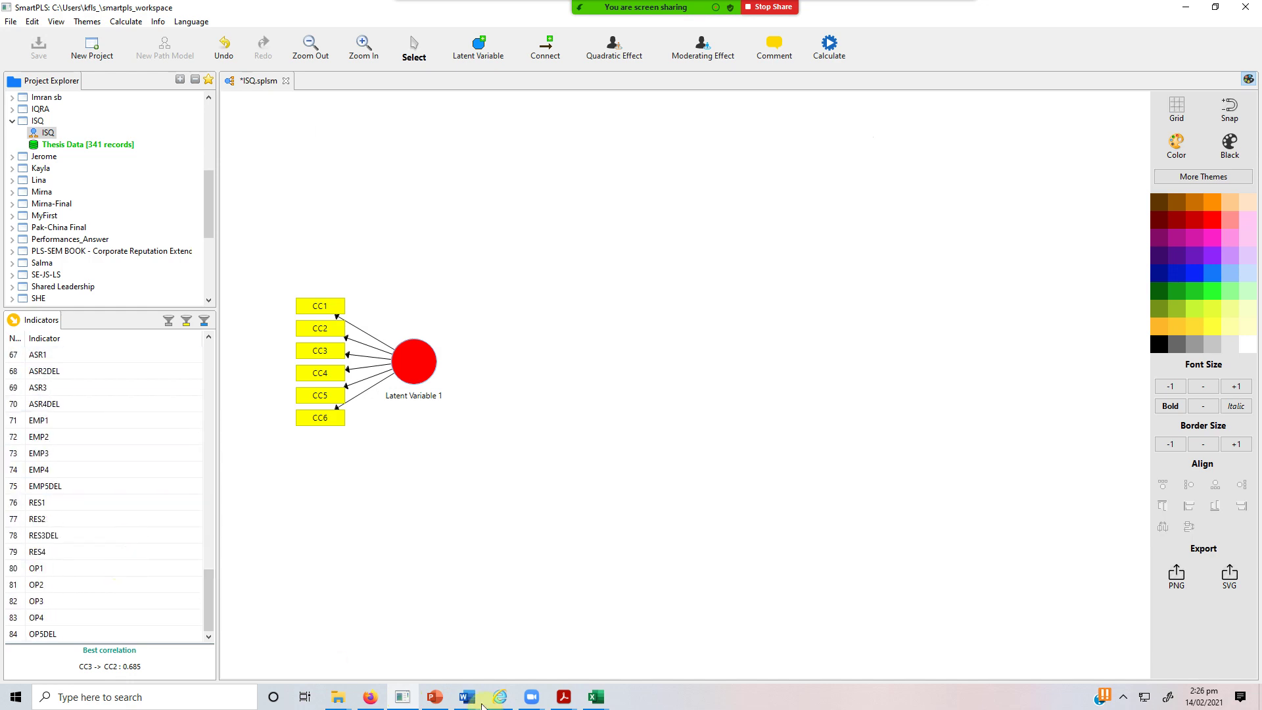
pyautogui.moveTo(596, 697)
pyautogui.click(729, 647)
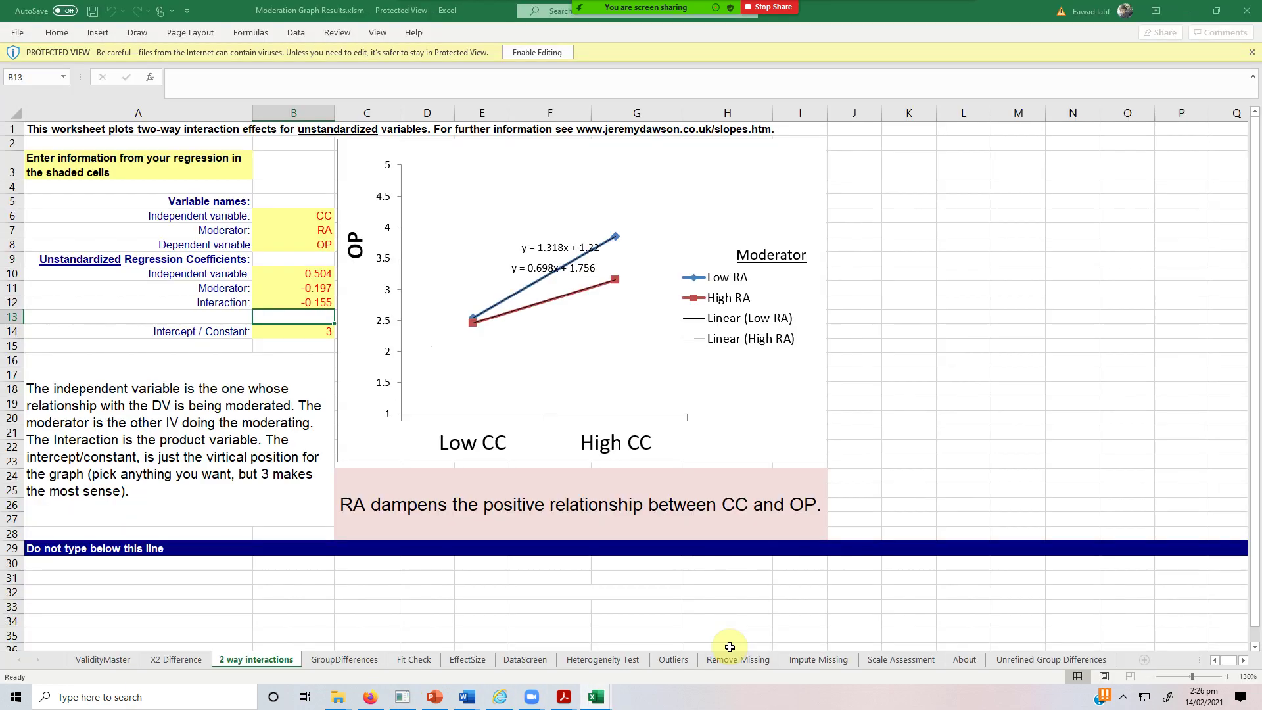
pyautogui.click(405, 698)
# Add a second latent variable measured by OP1 to OP5DEL opposite the first, with its indicators aligned on its right side.
pyautogui.click(71, 569)
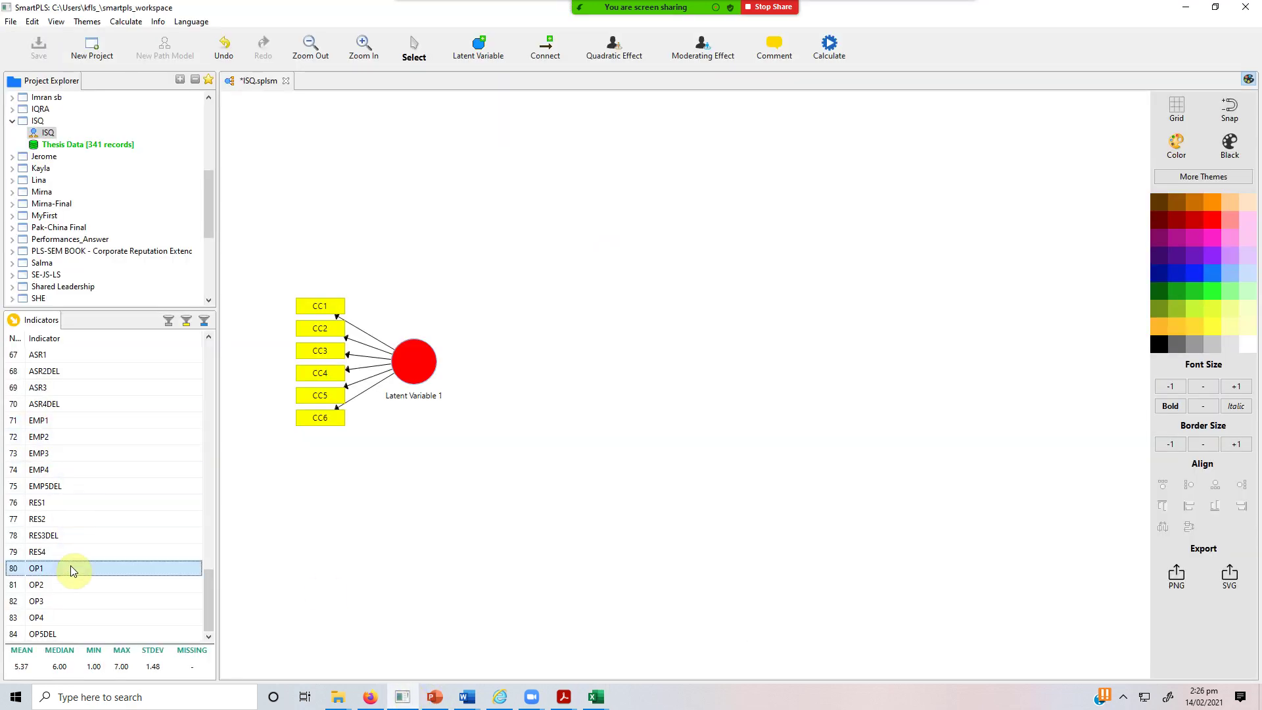
pyautogui.hotkey('shift', 'Down')
pyautogui.hotkey('shift', 'Down')
pyautogui.hotkey('shift', 'Down')
pyautogui.hotkey('shift', 'Down')
pyautogui.moveTo(70, 565); pyautogui.dragTo(739, 358)
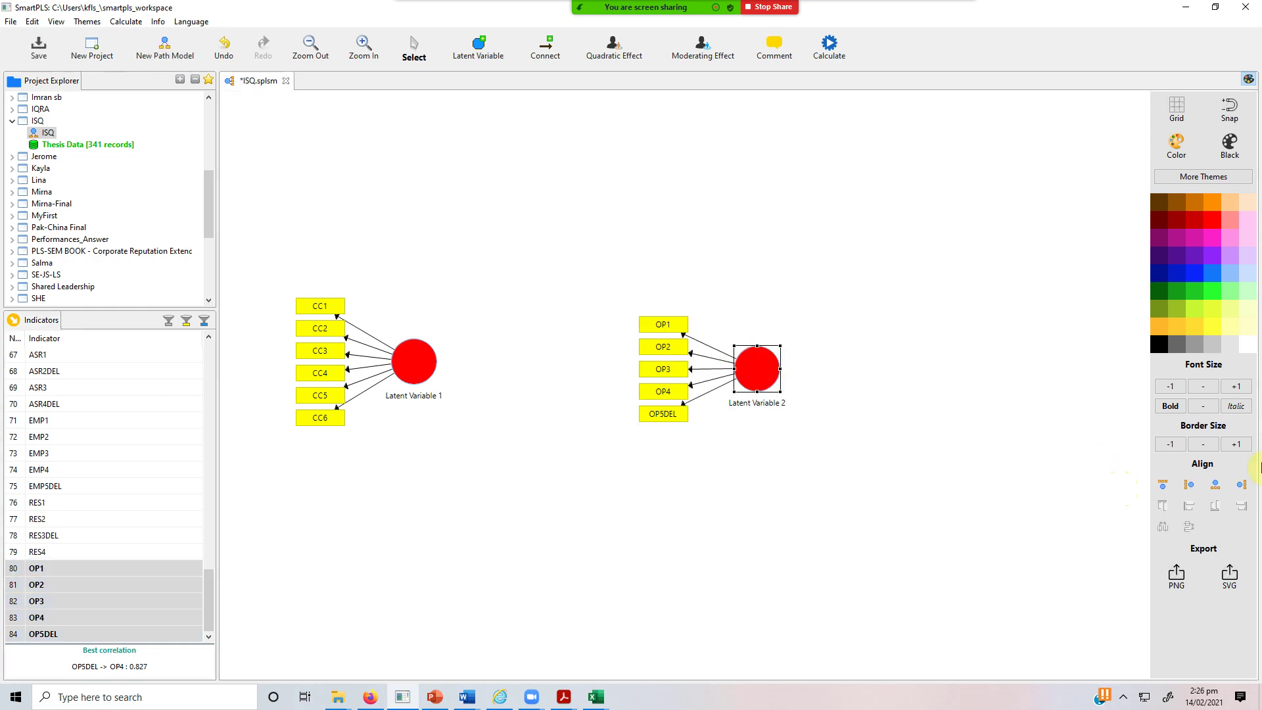
pyautogui.click(1242, 485)
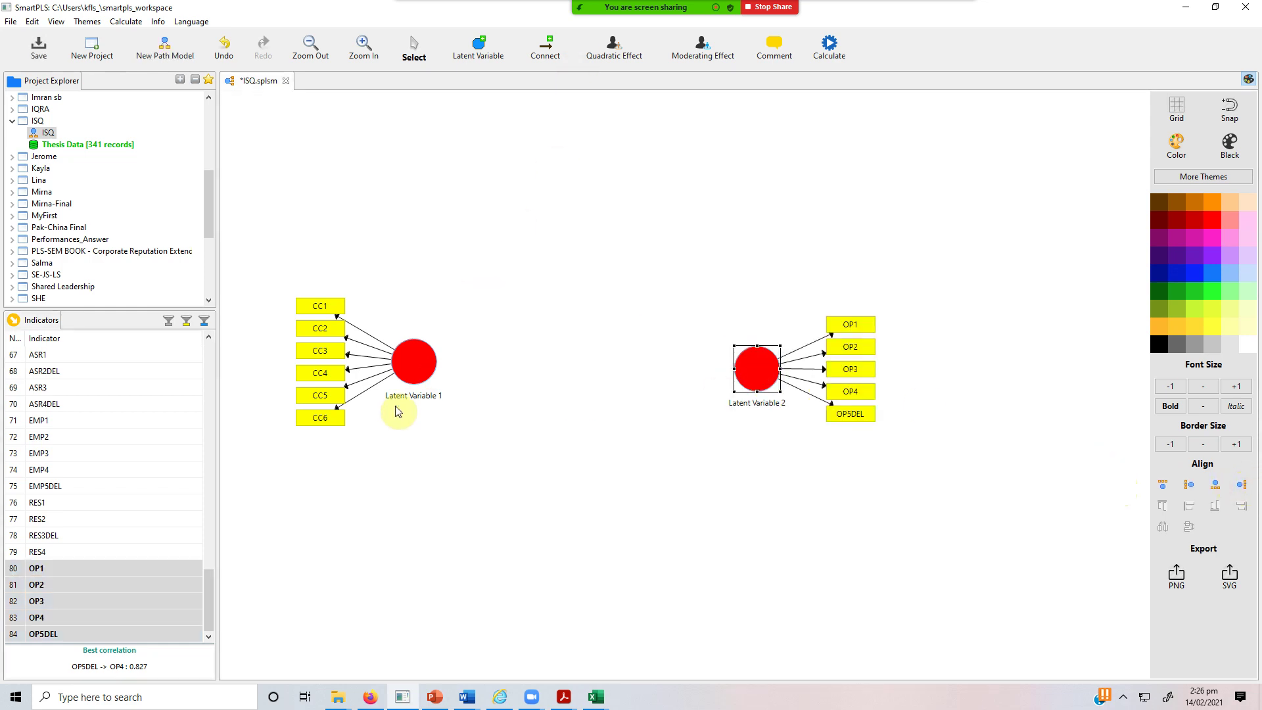
# Turn on snapping and move the latent variable with the CC indicators closer to the one with the OP indicators.
pyautogui.click(411, 357)
pyautogui.moveTo(483, 372); pyautogui.dragTo(483, 371)
pyautogui.click(1229, 108)
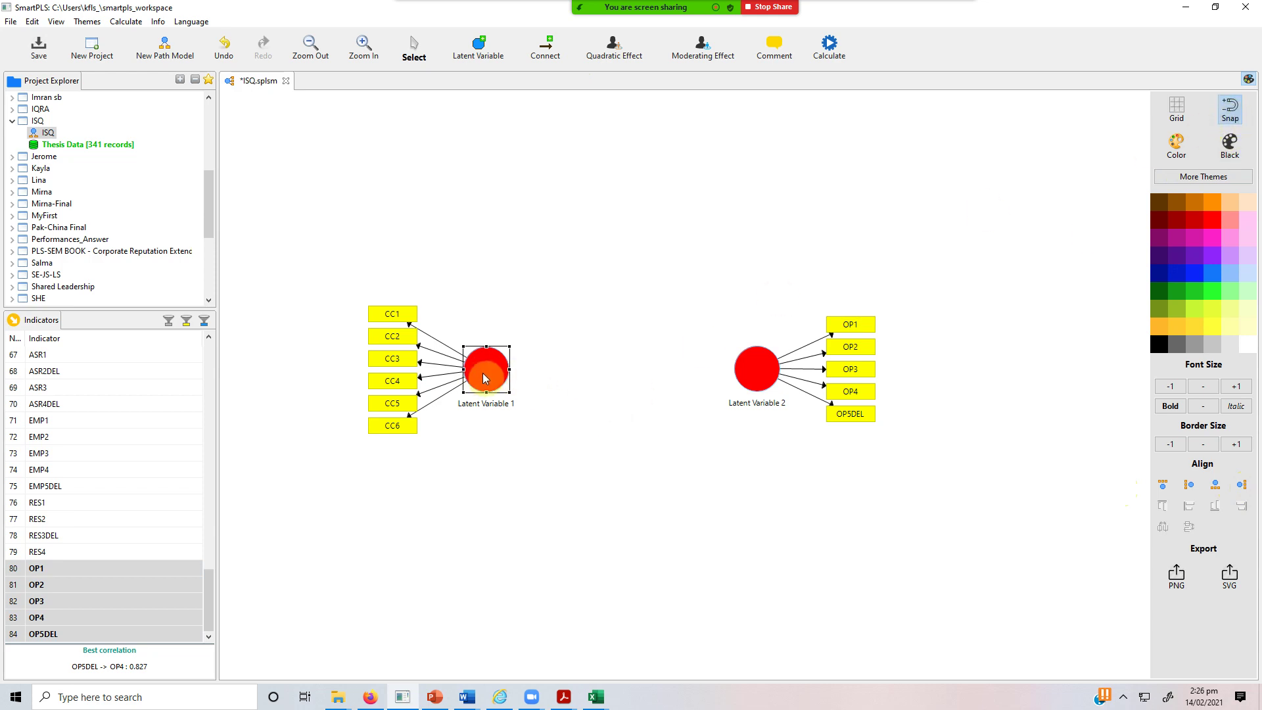
pyautogui.moveTo(512, 384); pyautogui.dragTo(542, 386)
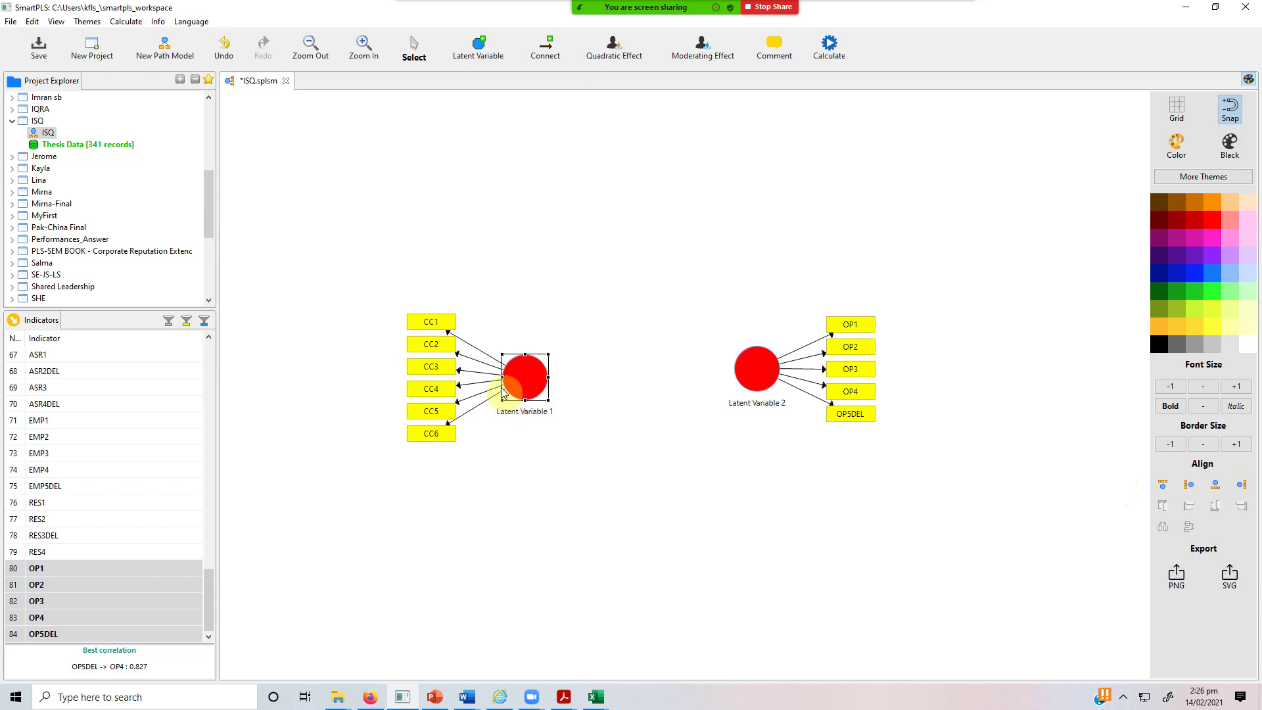
# Rename the latent variable with the CC indicators as CC.
pyautogui.doubleClick(543, 386)
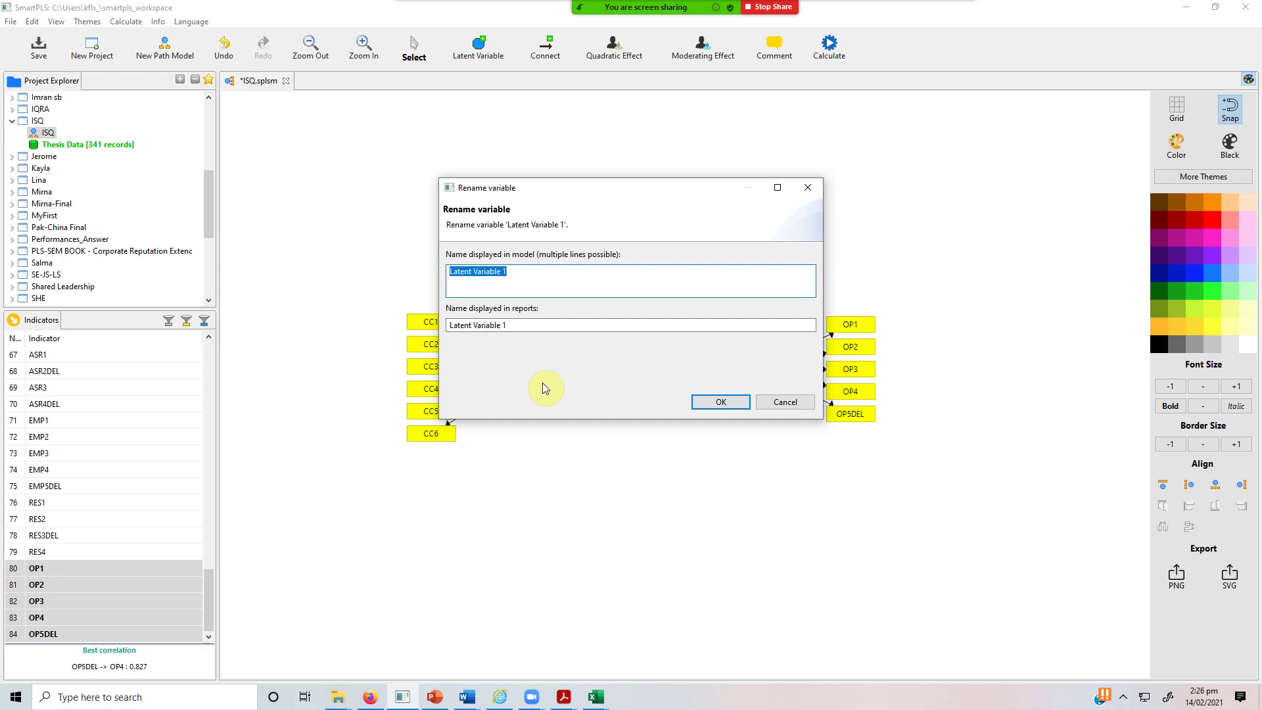
pyautogui.write('CC')
pyautogui.click(720, 402)
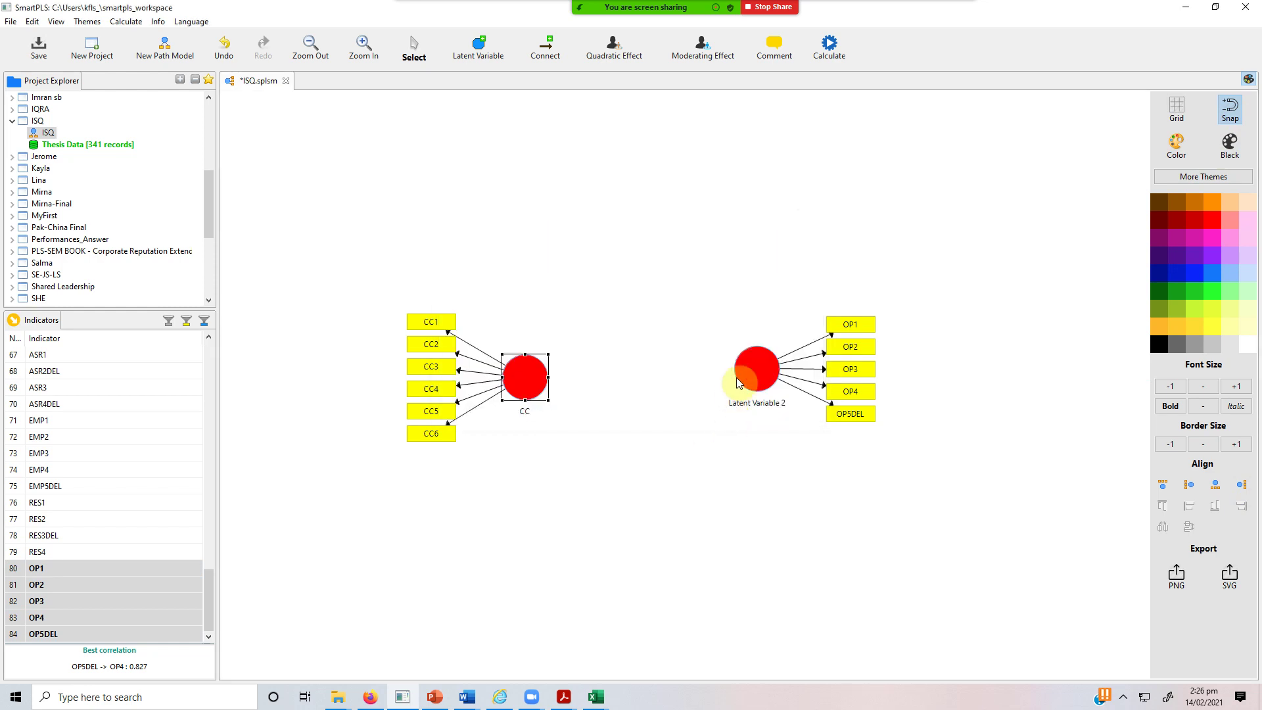
# Move the latent variable with the OP indicators level with CC and rename it OP.
pyautogui.moveTo(755, 381); pyautogui.dragTo(746, 387)
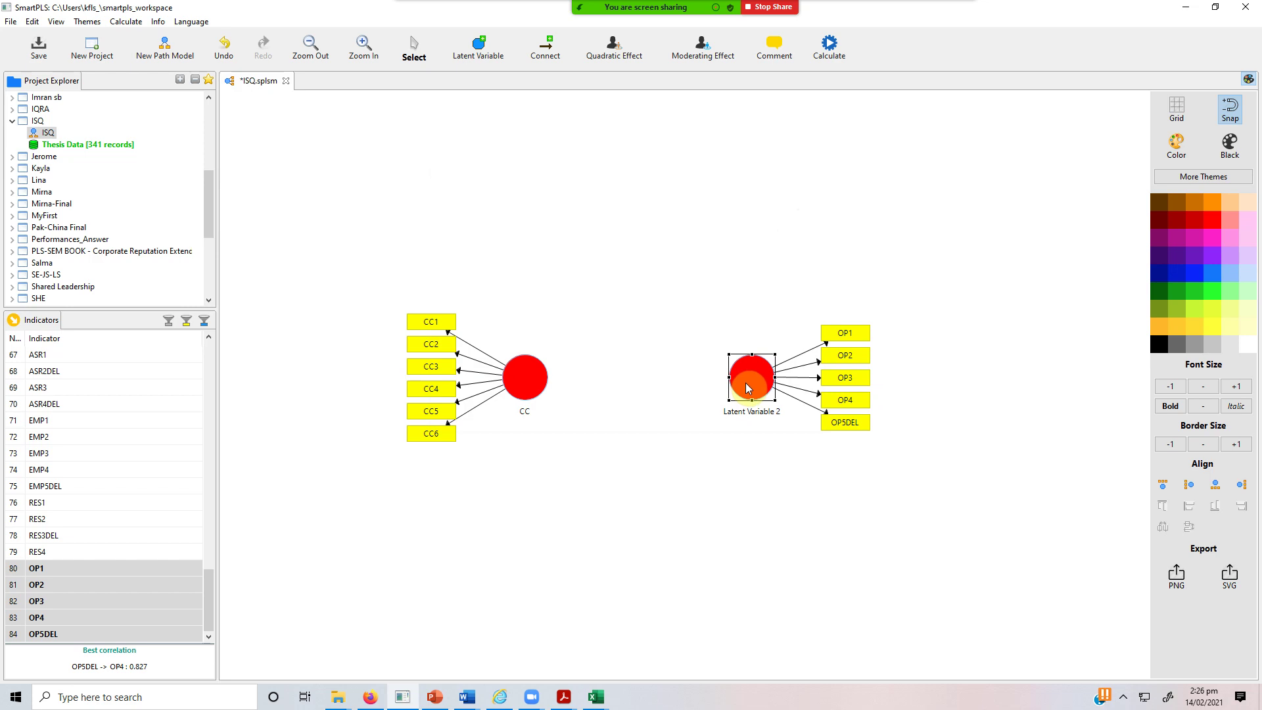
pyautogui.doubleClick(746, 388)
pyautogui.write('OP')
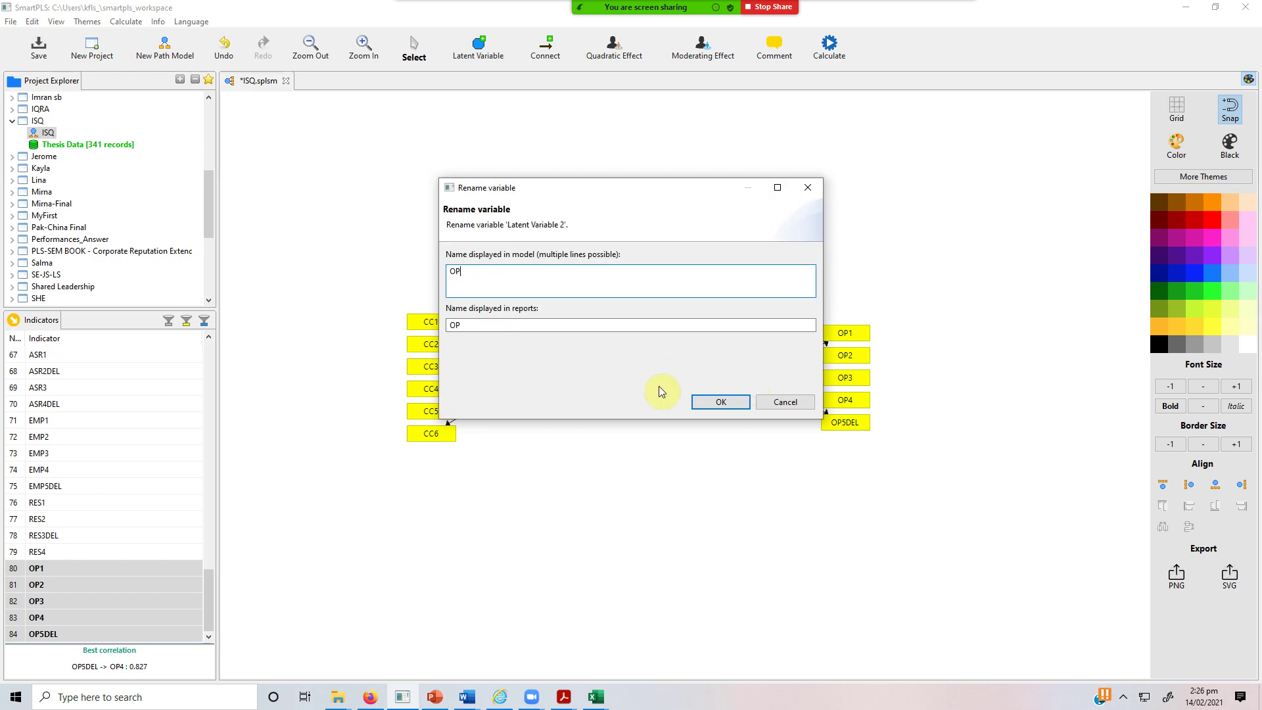
pyautogui.click(723, 402)
# Draw a path from CC to OP, and hide the floating meeting controls.
pyautogui.click(546, 47)
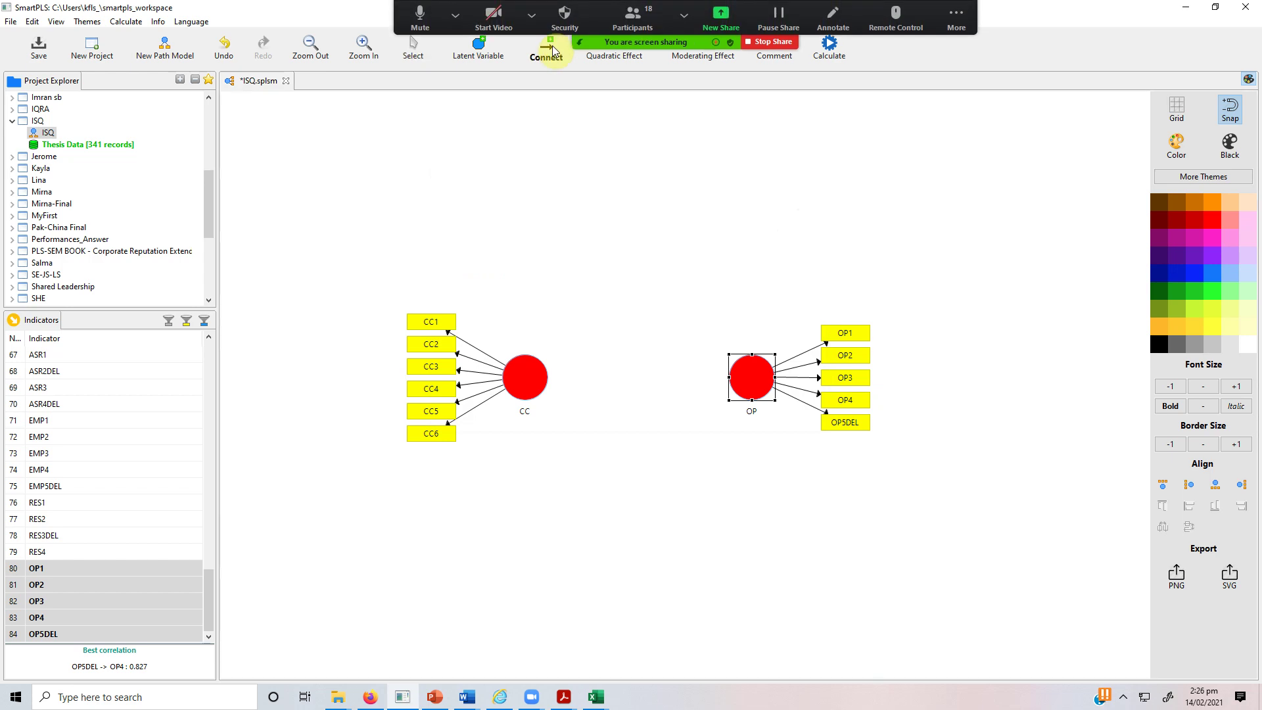
pyautogui.moveTo(529, 380); pyautogui.dragTo(731, 368)
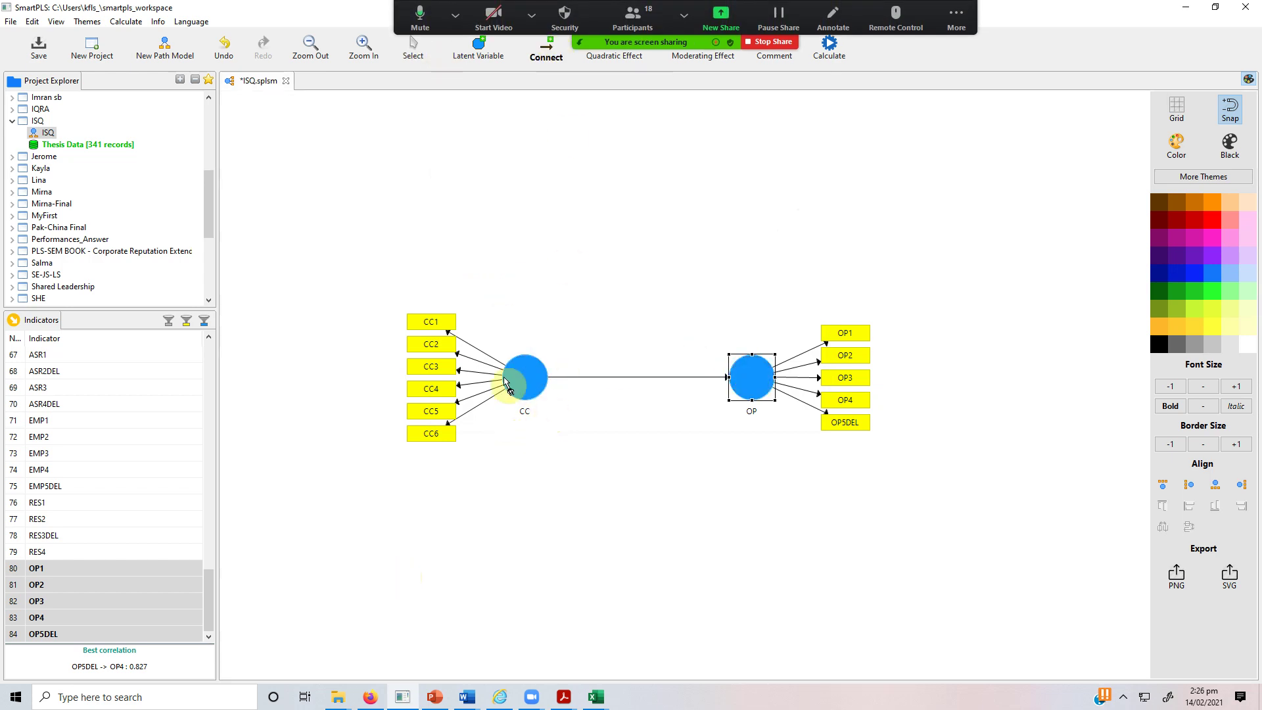
pyautogui.click(955, 14)
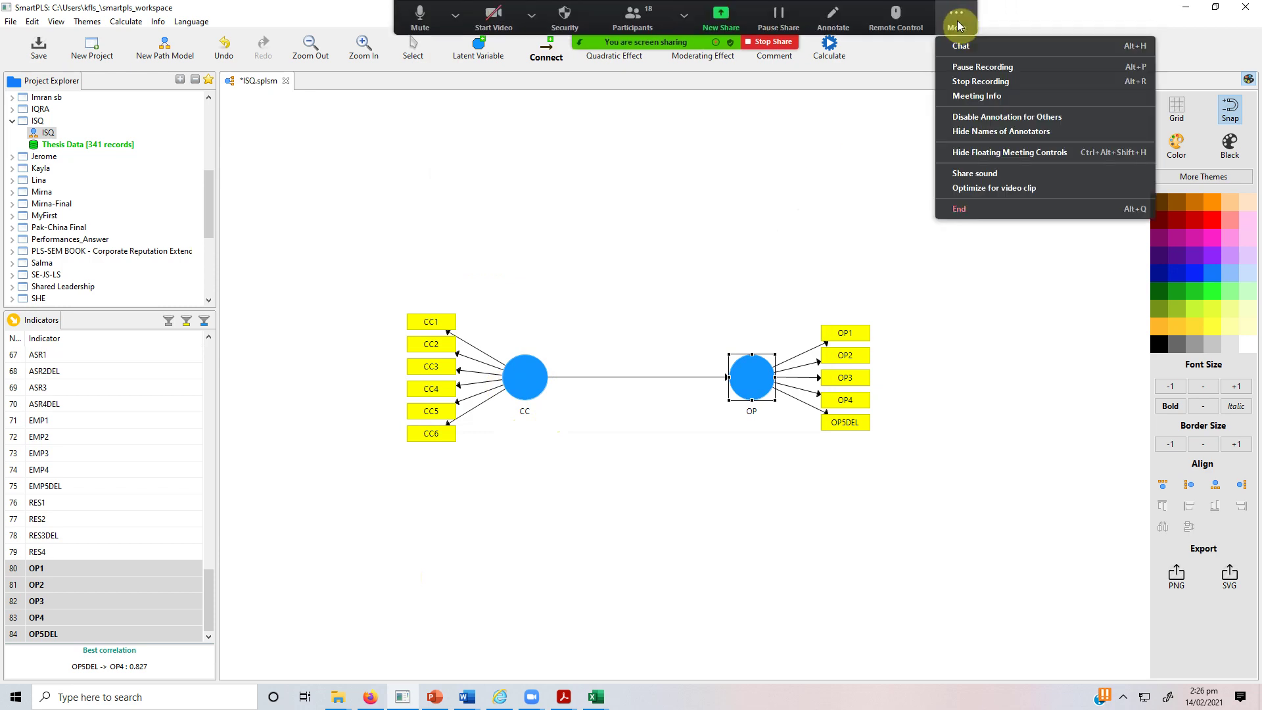
pyautogui.click(984, 153)
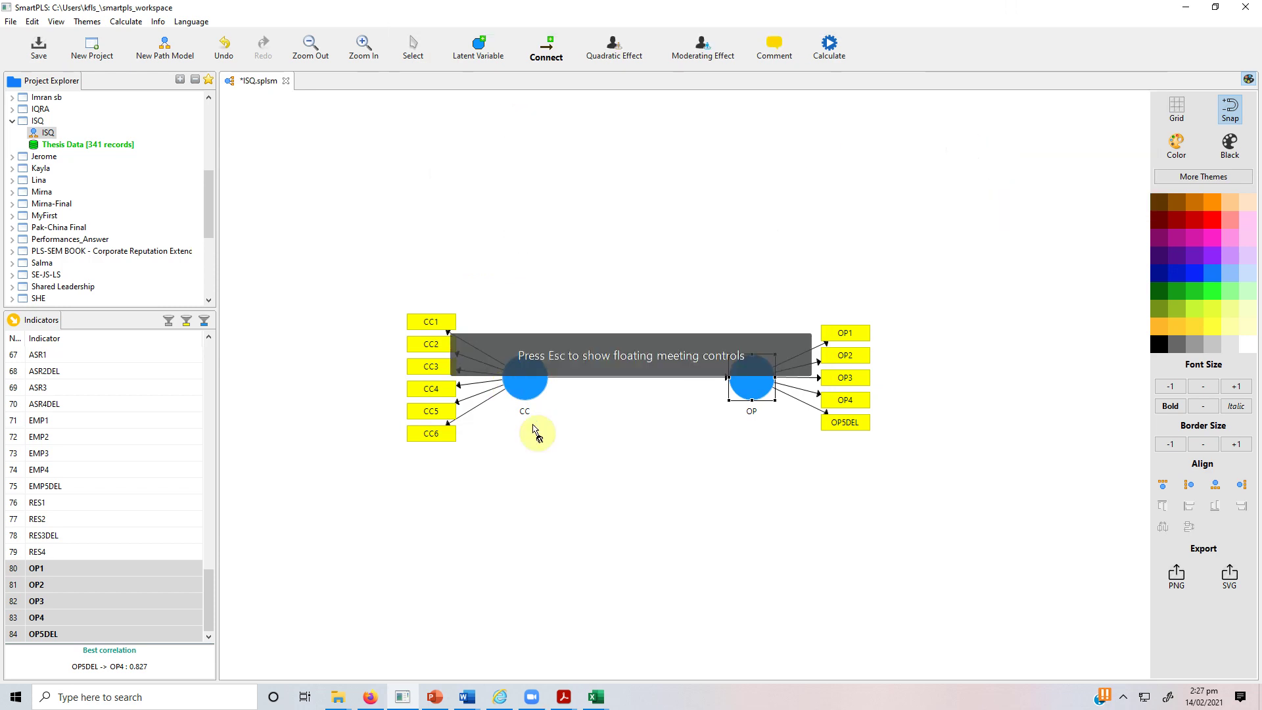
pyautogui.click(413, 47)
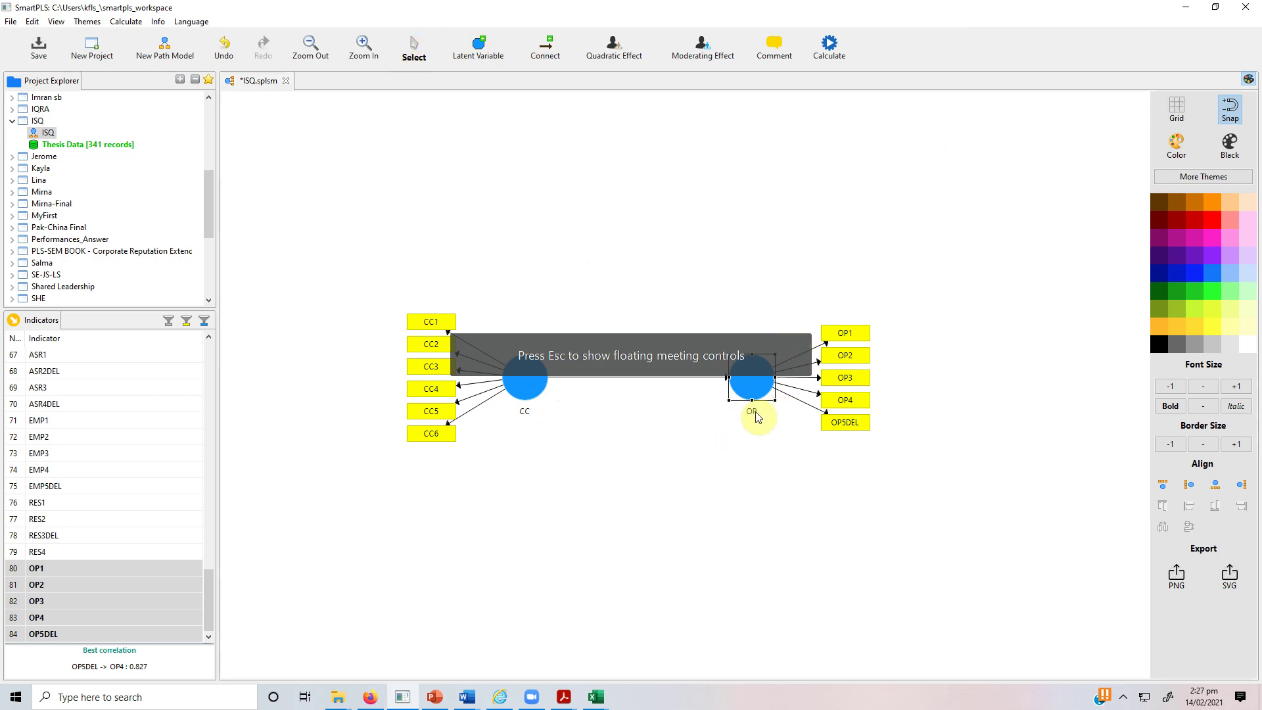
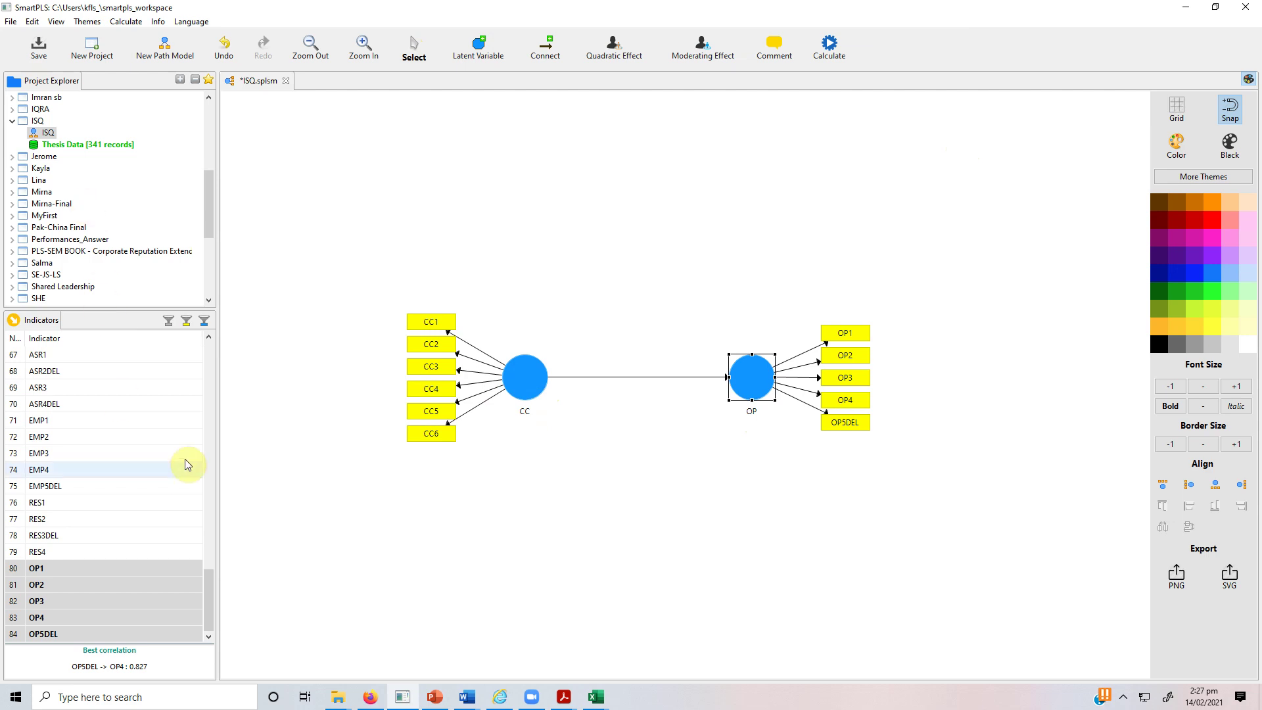
# Add a latent variable measured by indicators RA1 to RA5 above the path between CC and OP.
pyautogui.moveTo(203, 594); pyautogui.dragTo(217, 464)
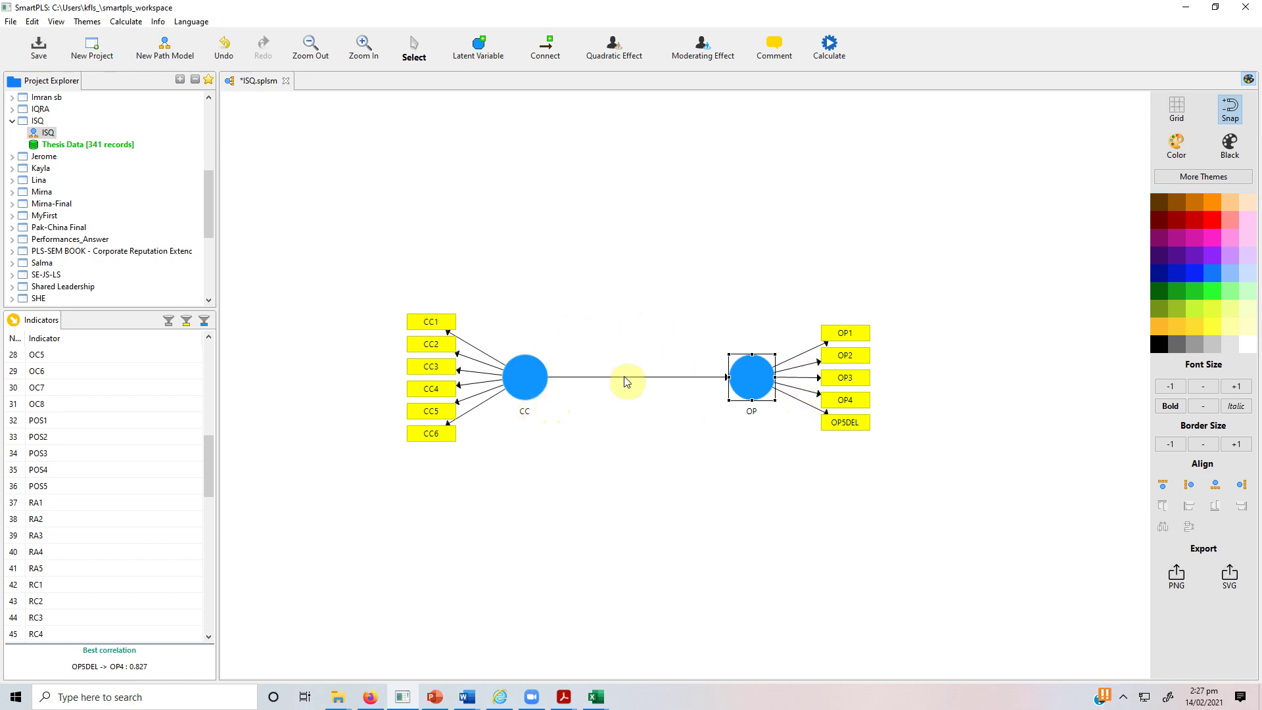
pyautogui.click(51, 503)
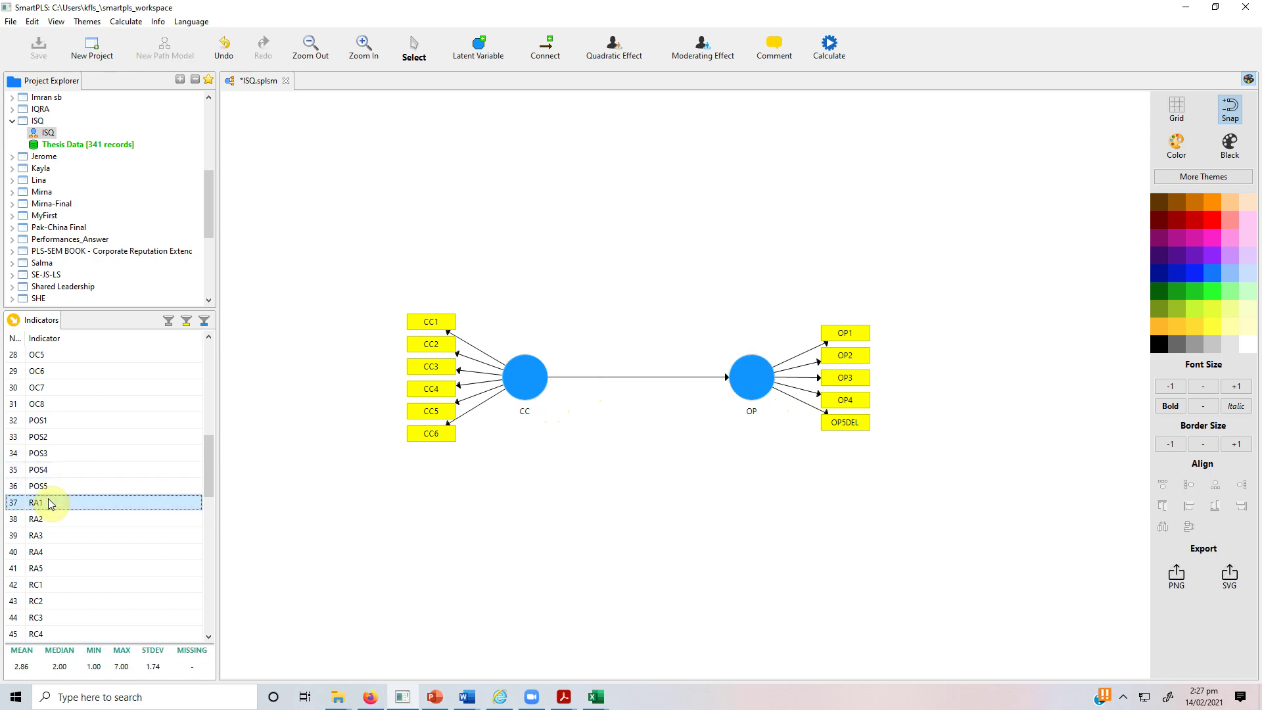
pyautogui.hotkey('shift', 'Down')
pyautogui.hotkey('shift', 'Down')
pyautogui.hotkey('shift', 'Down')
pyautogui.hotkey('shift', 'Down')
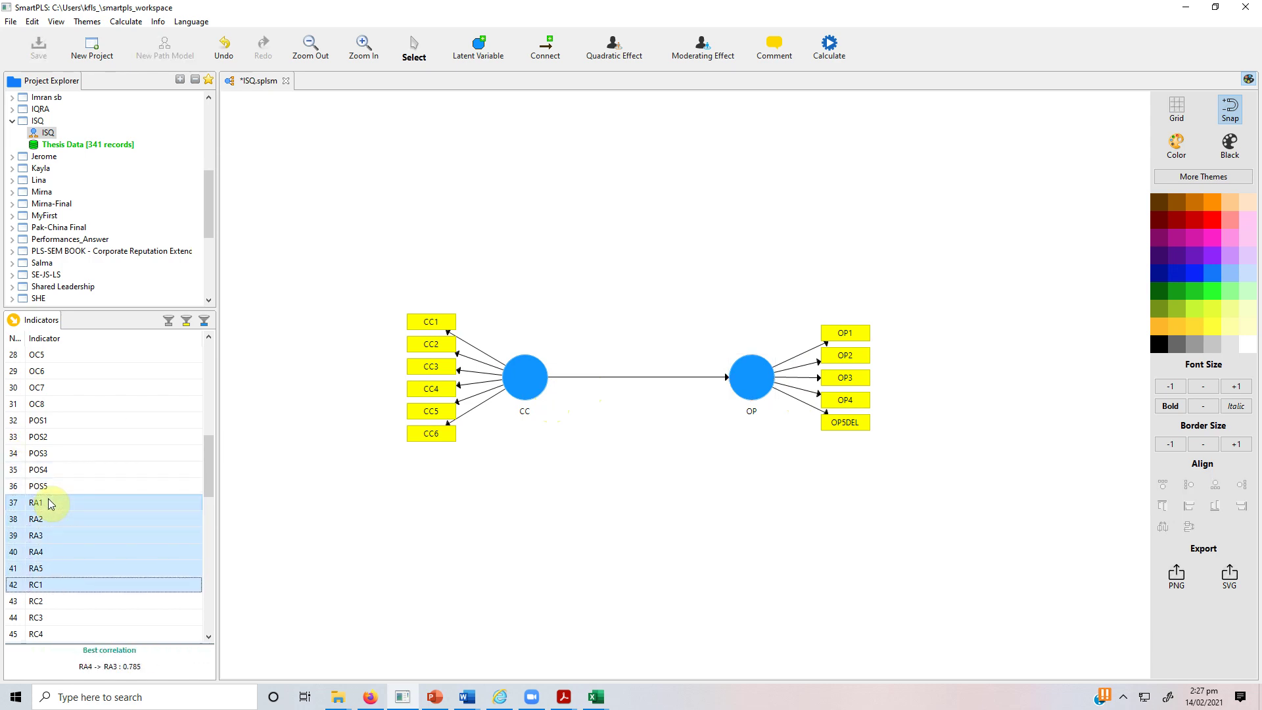
pyautogui.moveTo(50, 503); pyautogui.dragTo(627, 246)
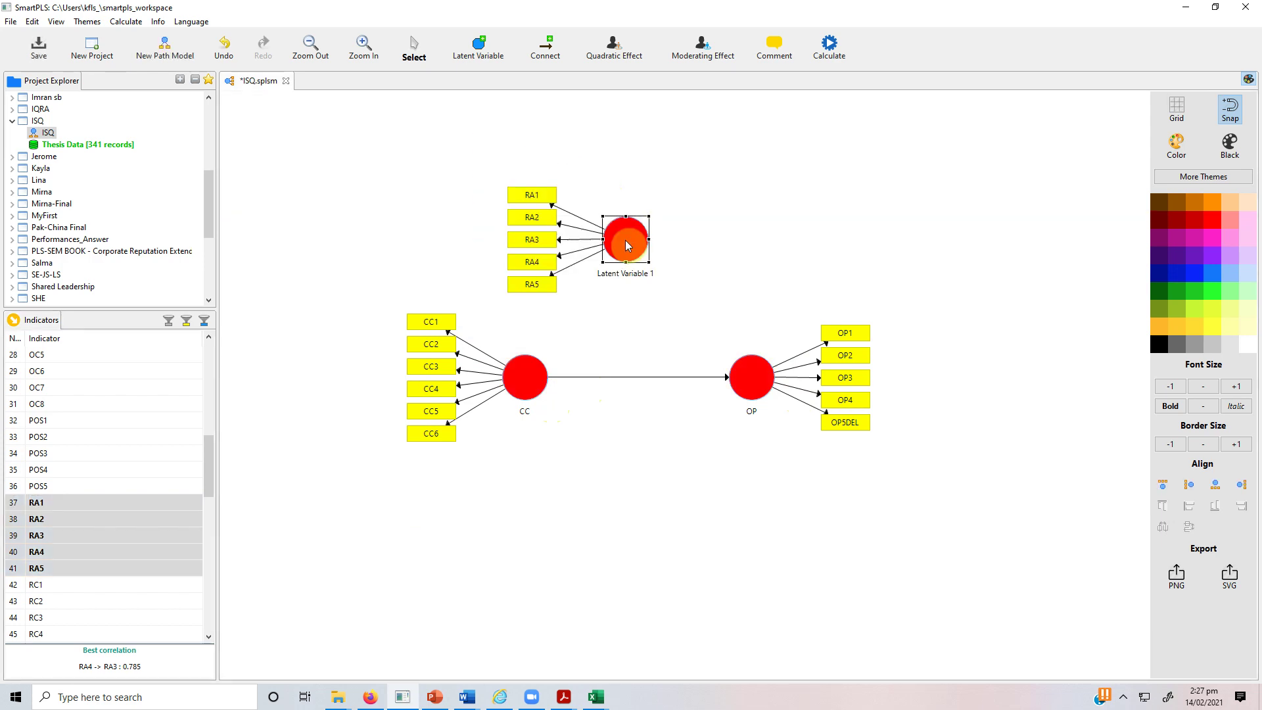
# Rename the latent variable with the RA indicators as RA.
pyautogui.doubleClick(627, 246)
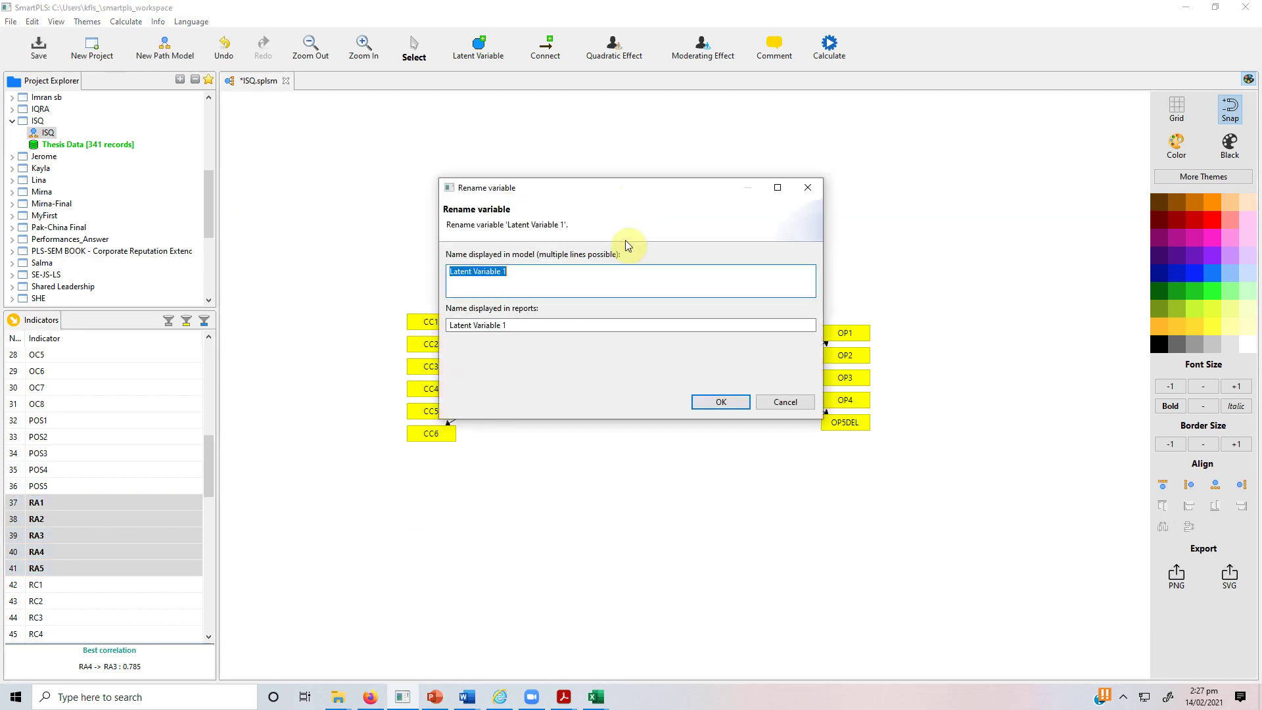
pyautogui.write('RA')
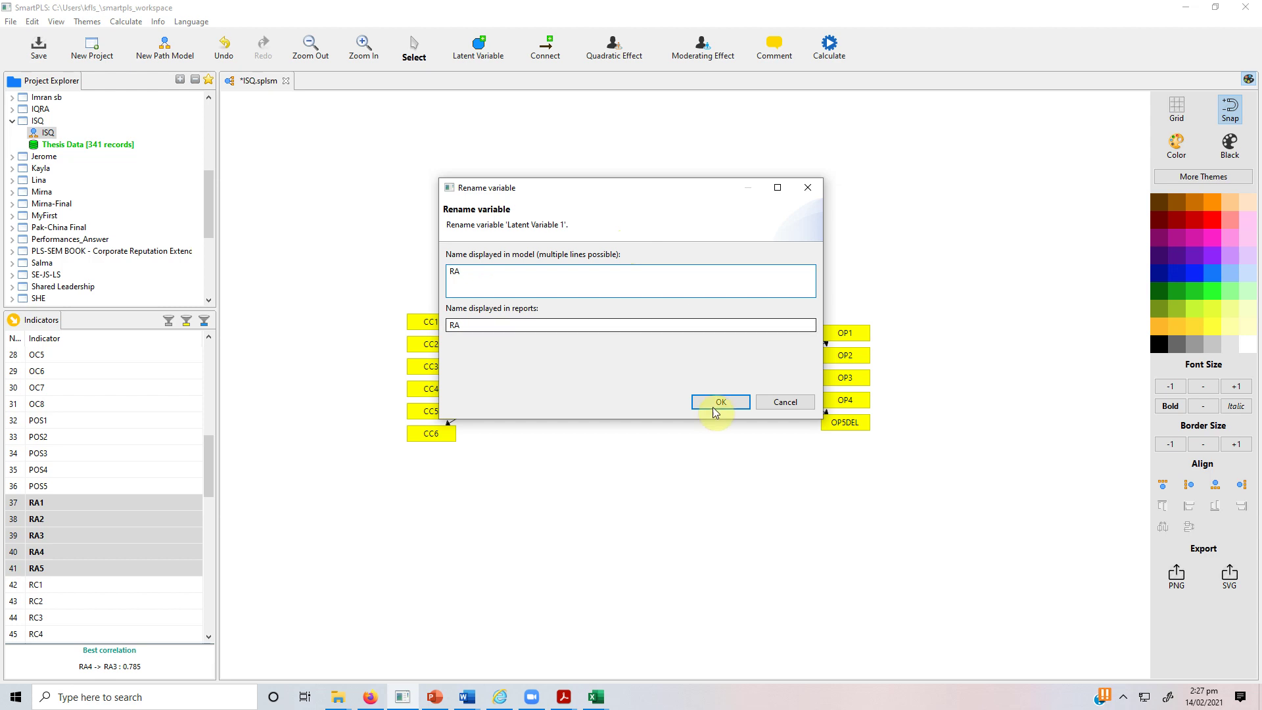
pyautogui.click(716, 406)
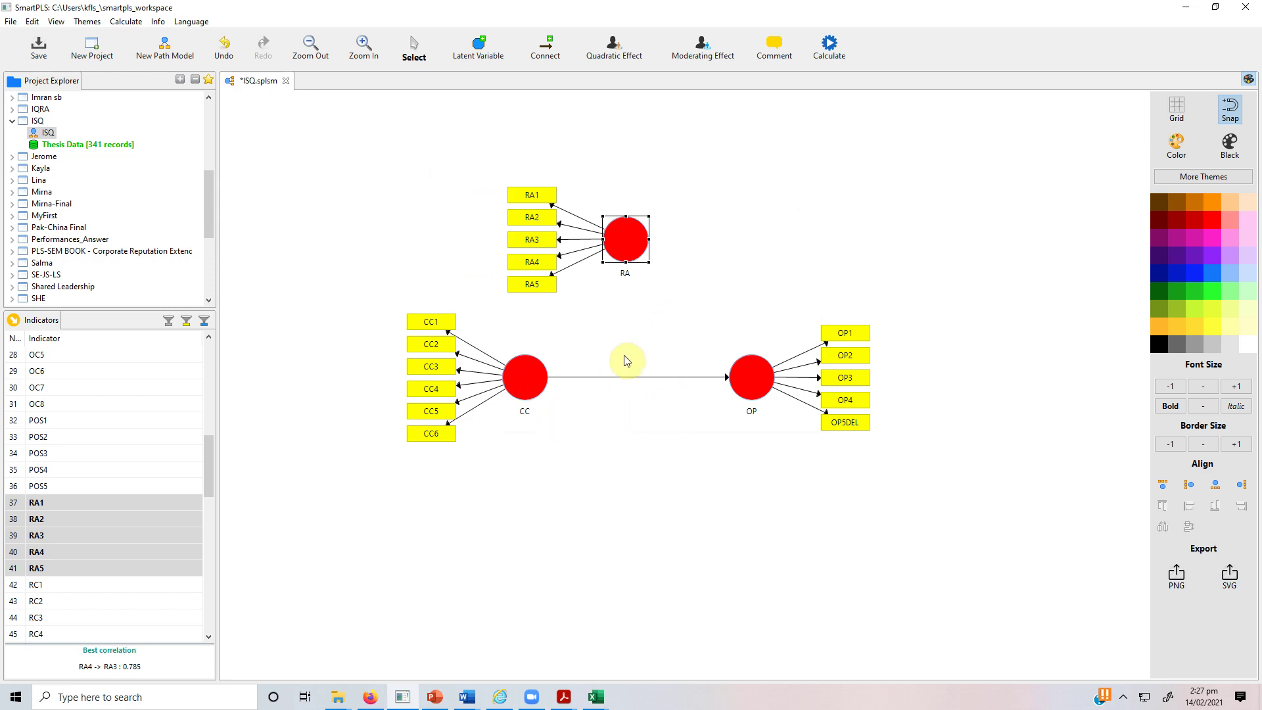
# Draw a path from RA to OP.
pyautogui.moveTo(517, 402)
pyautogui.click(552, 47)
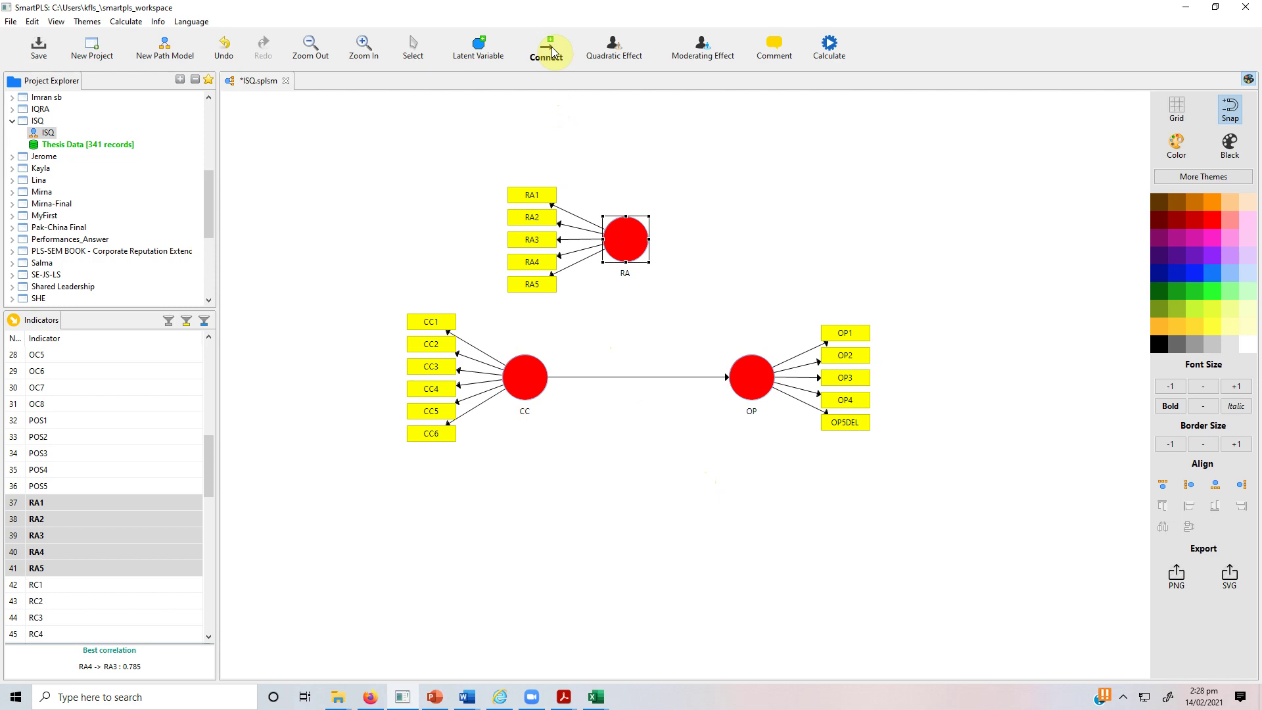
pyautogui.click(627, 235)
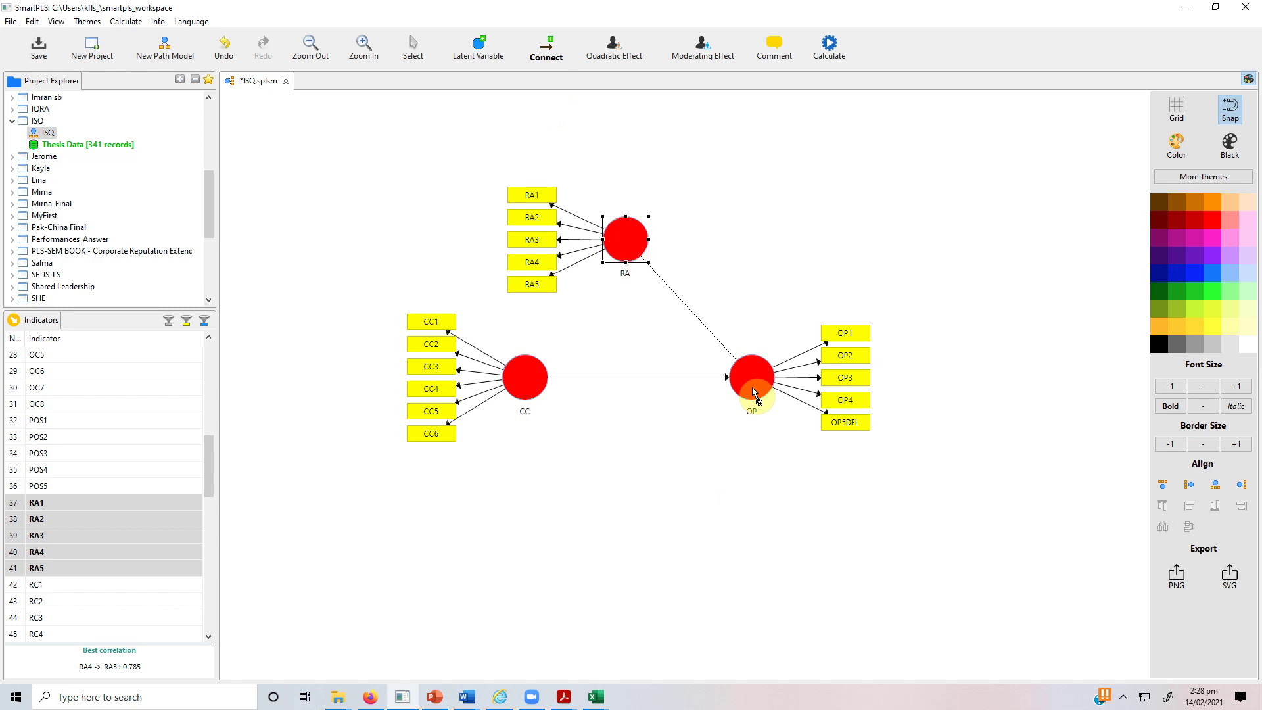
pyautogui.click(525, 378)
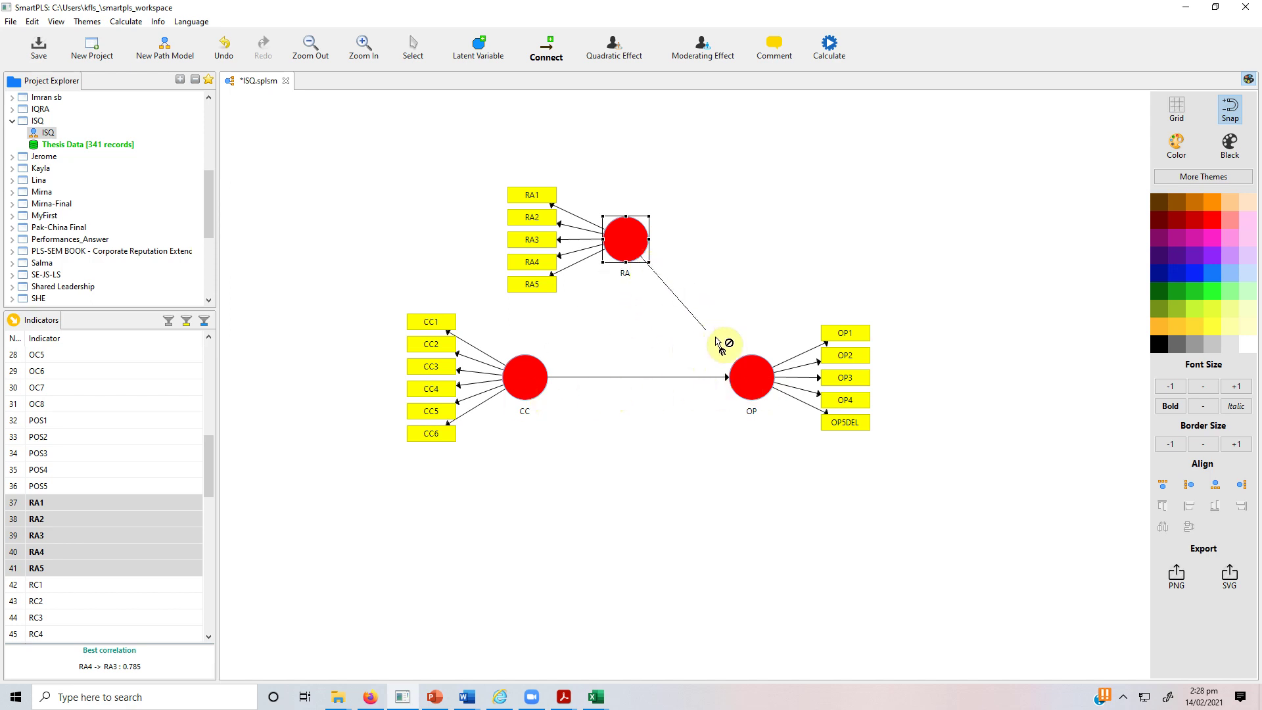
pyautogui.click(745, 372)
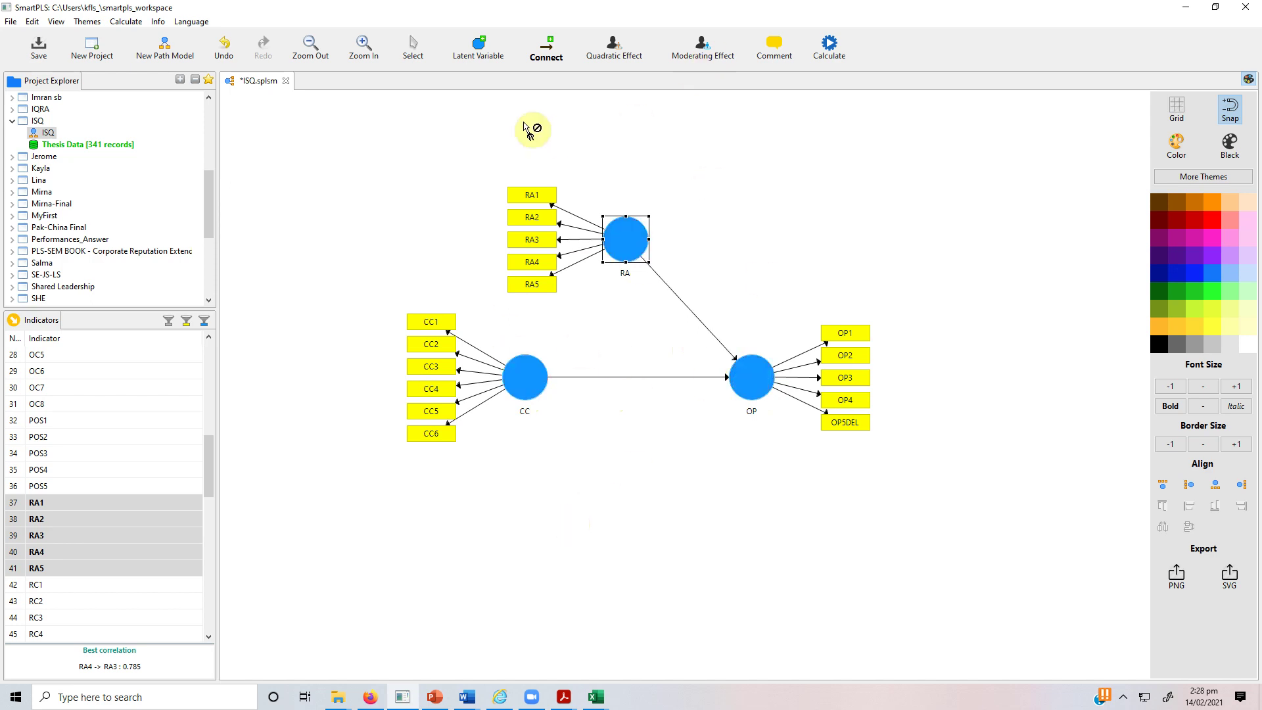
pyautogui.click(420, 45)
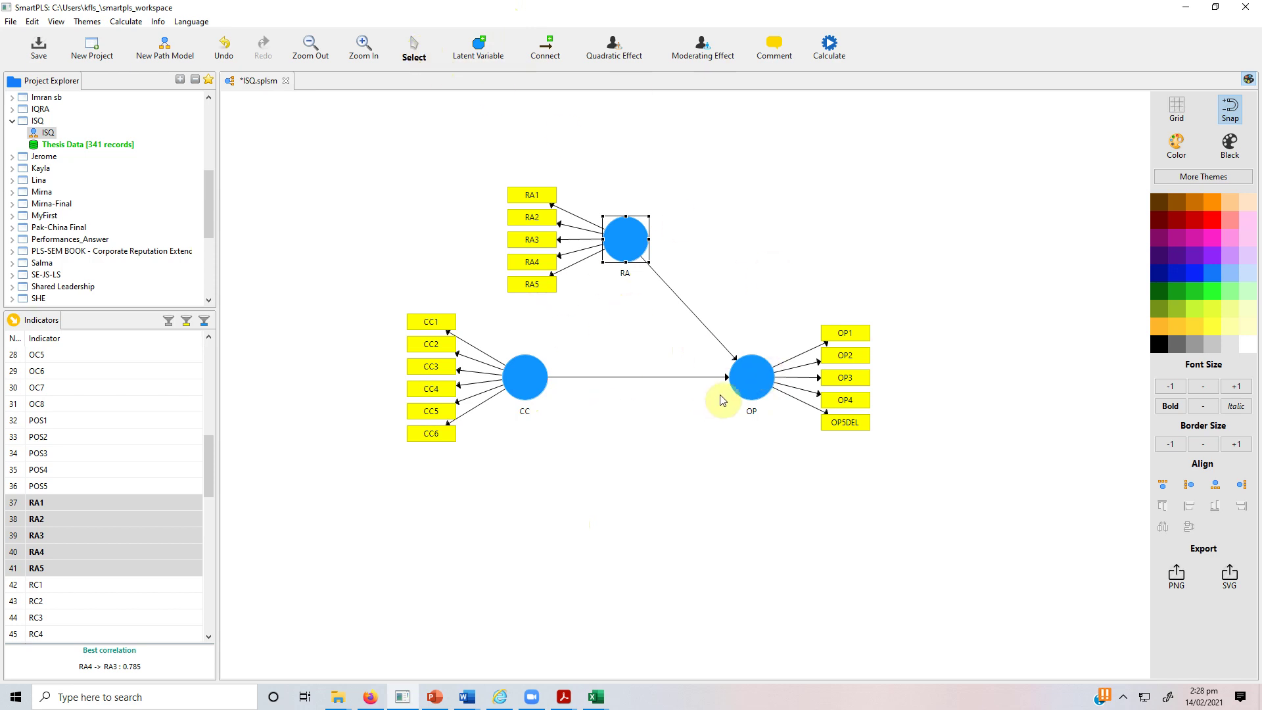
pyautogui.click(759, 392)
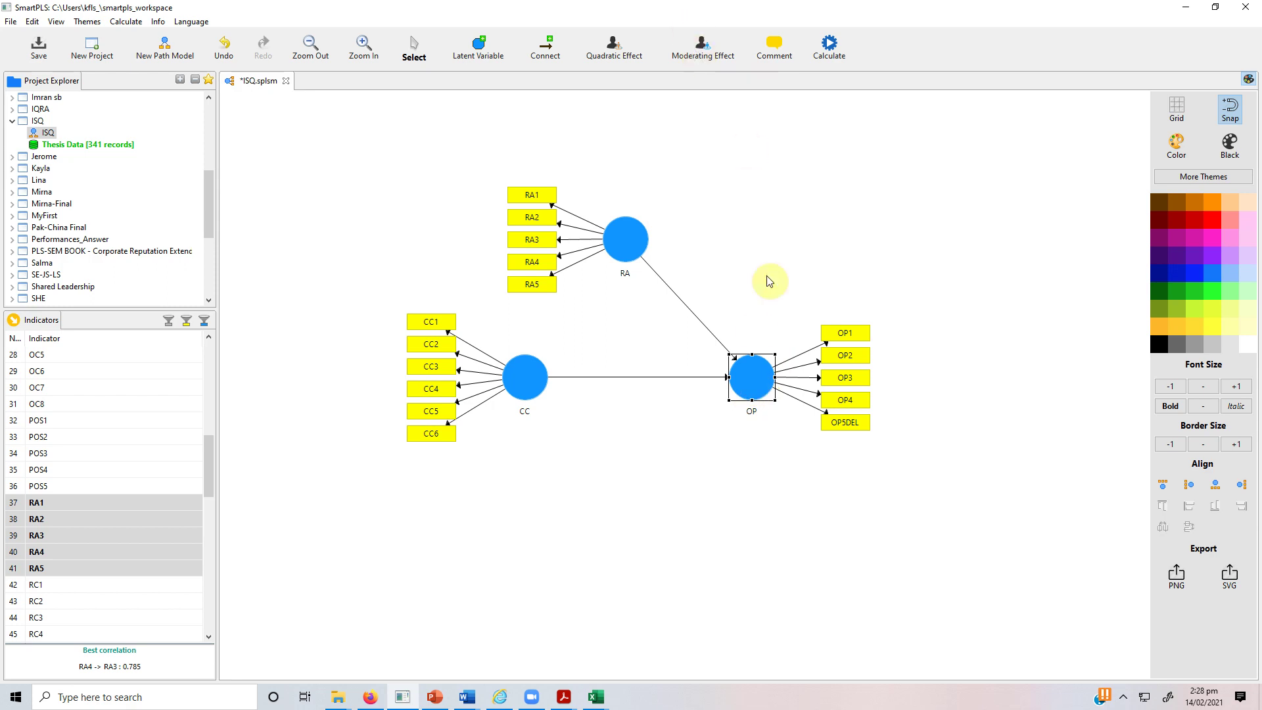
pyautogui.click(703, 47)
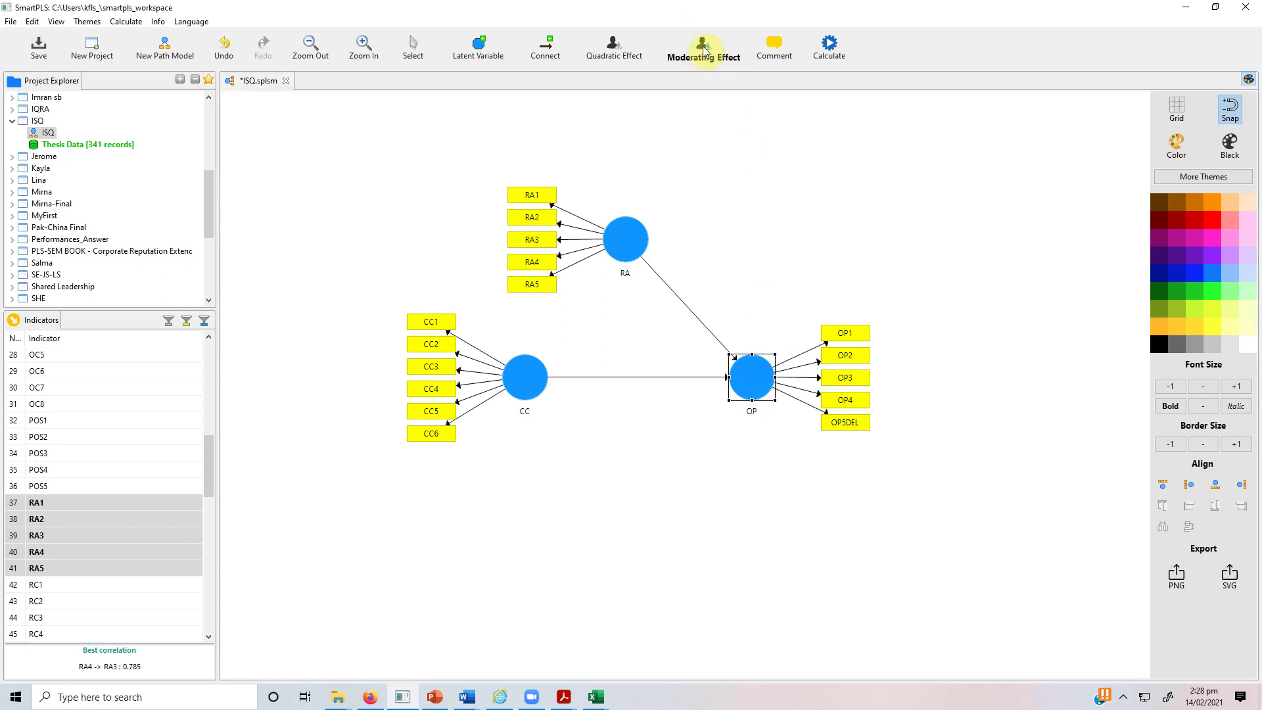
pyautogui.click(759, 385)
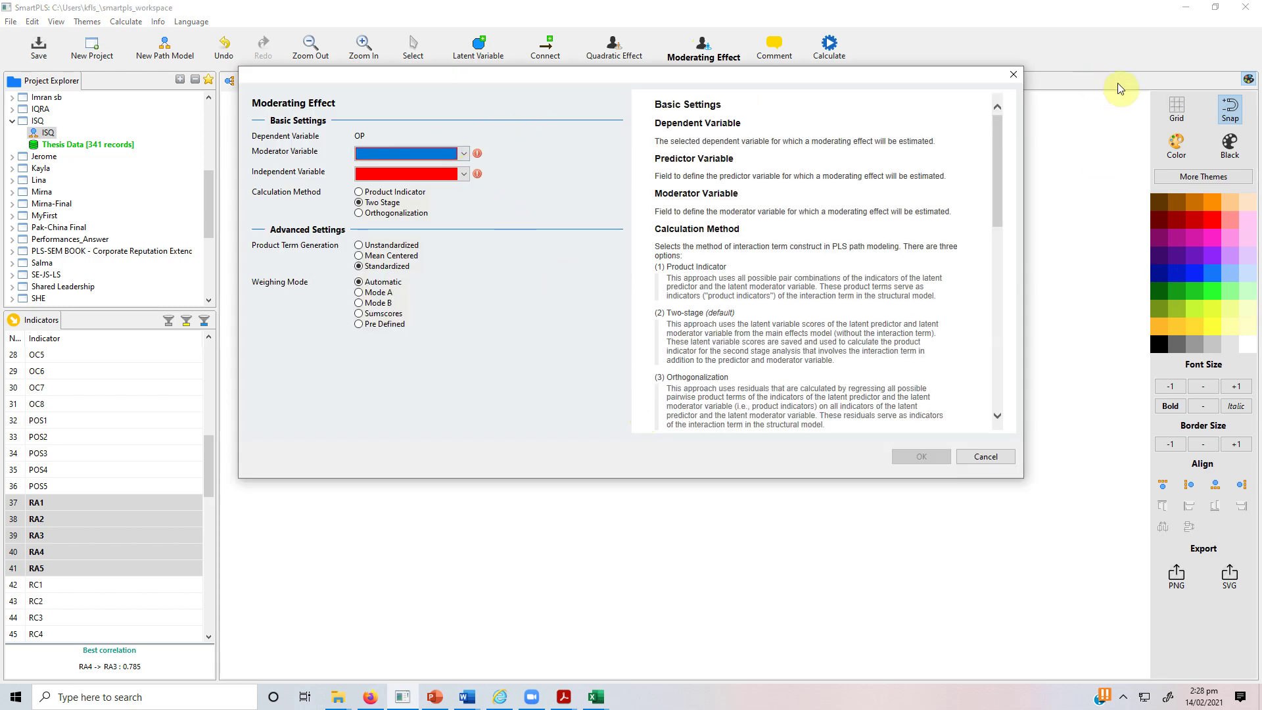
pyautogui.click(1013, 74)
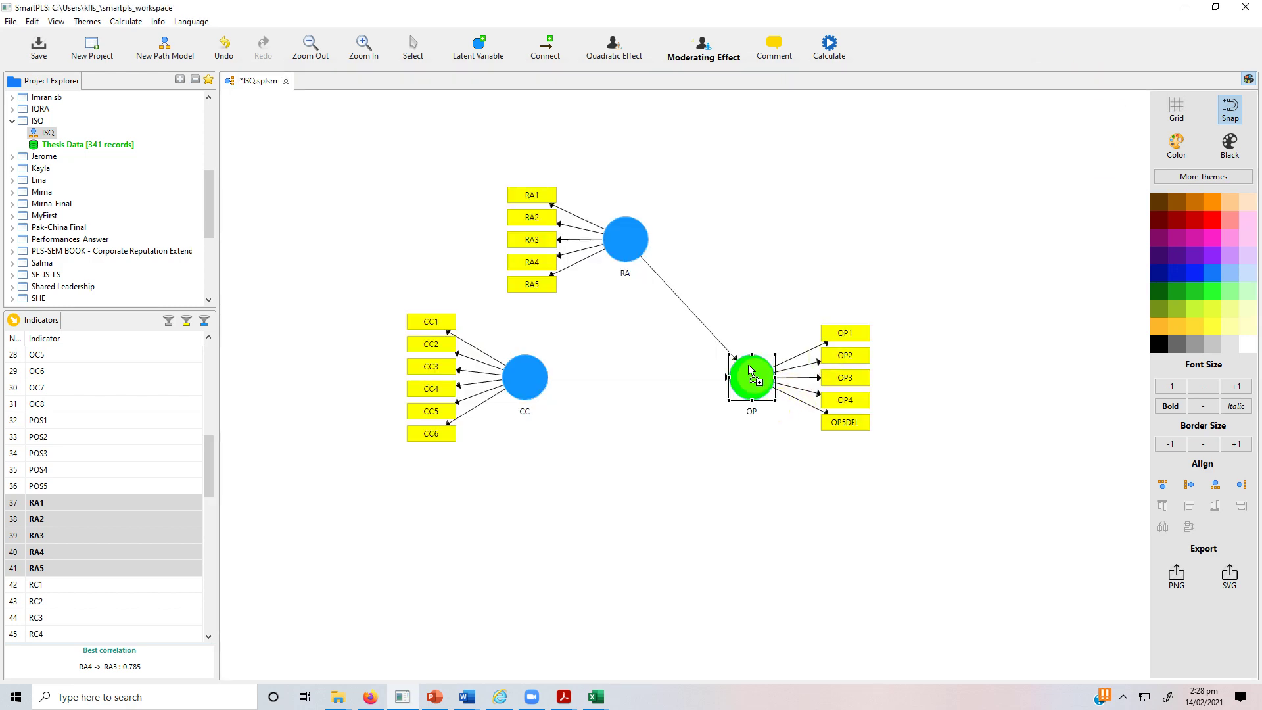
pyautogui.click(408, 51)
# Start adding a moderating effect on OP, with RA as the moderator variable and CC as the independent variable.
pyautogui.rightClick(755, 389)
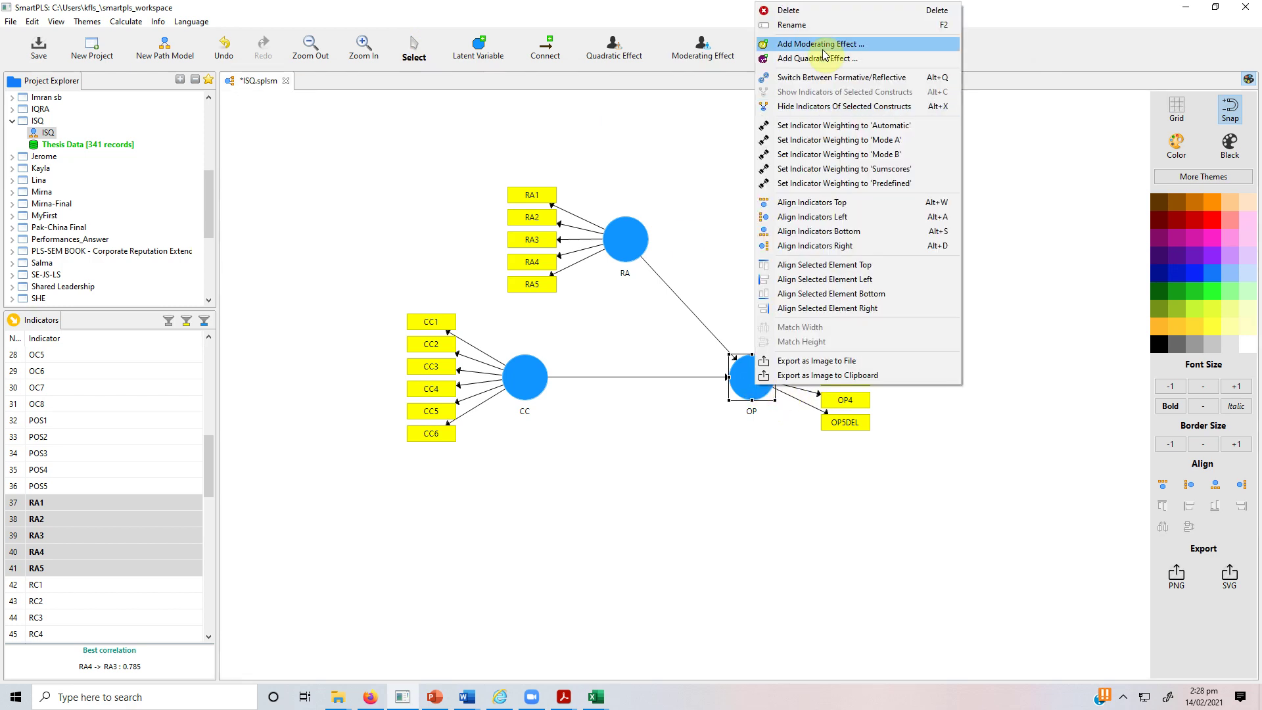
pyautogui.click(823, 48)
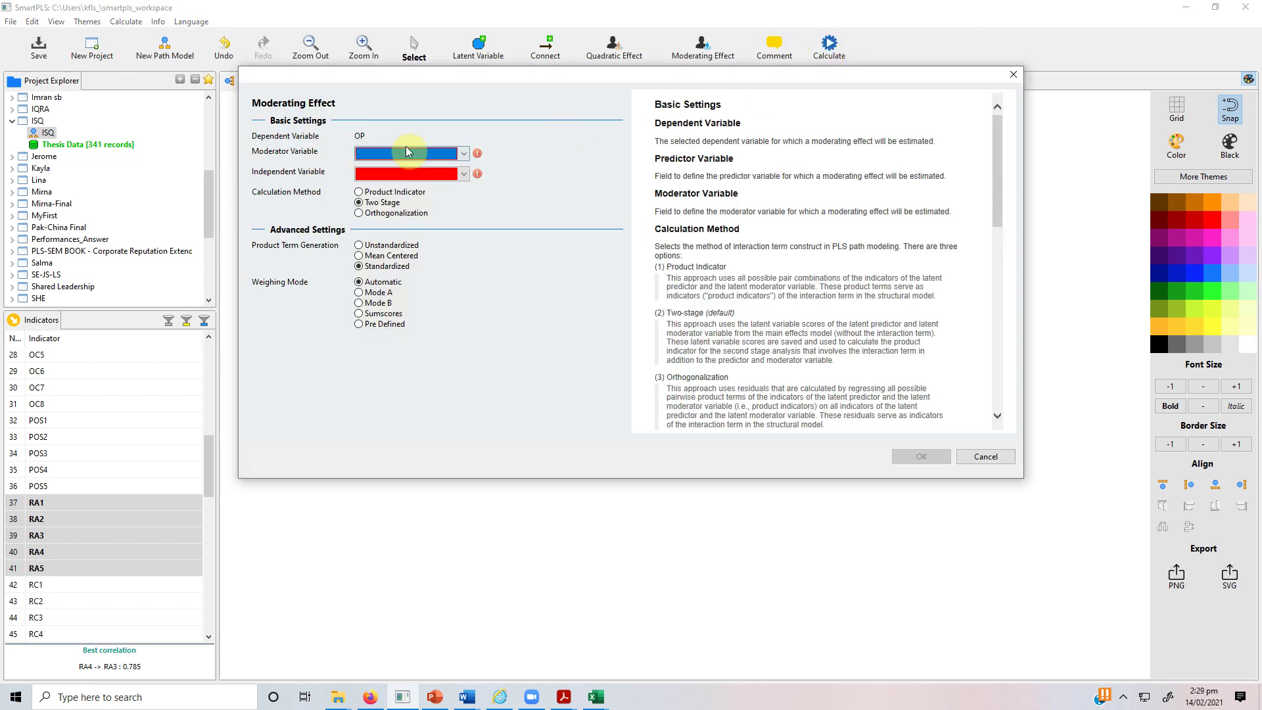
pyautogui.moveTo(297, 73); pyautogui.dragTo(385, 213)
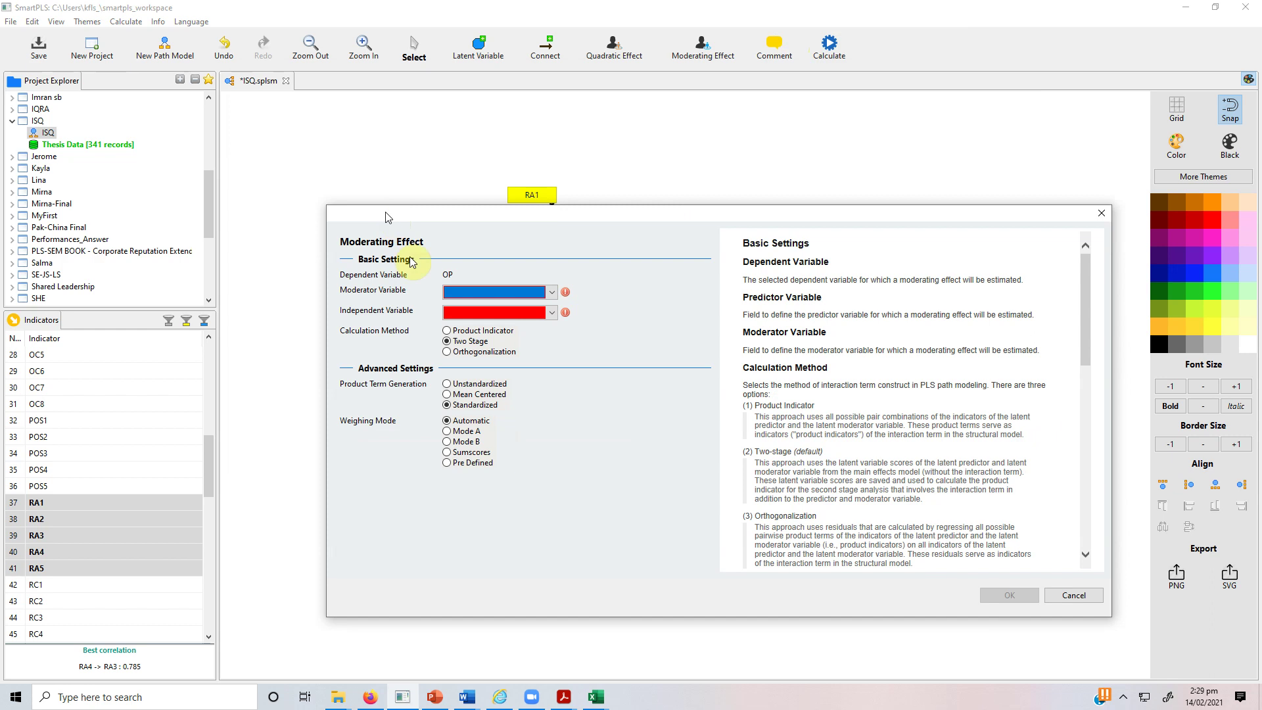
pyautogui.click(490, 295)
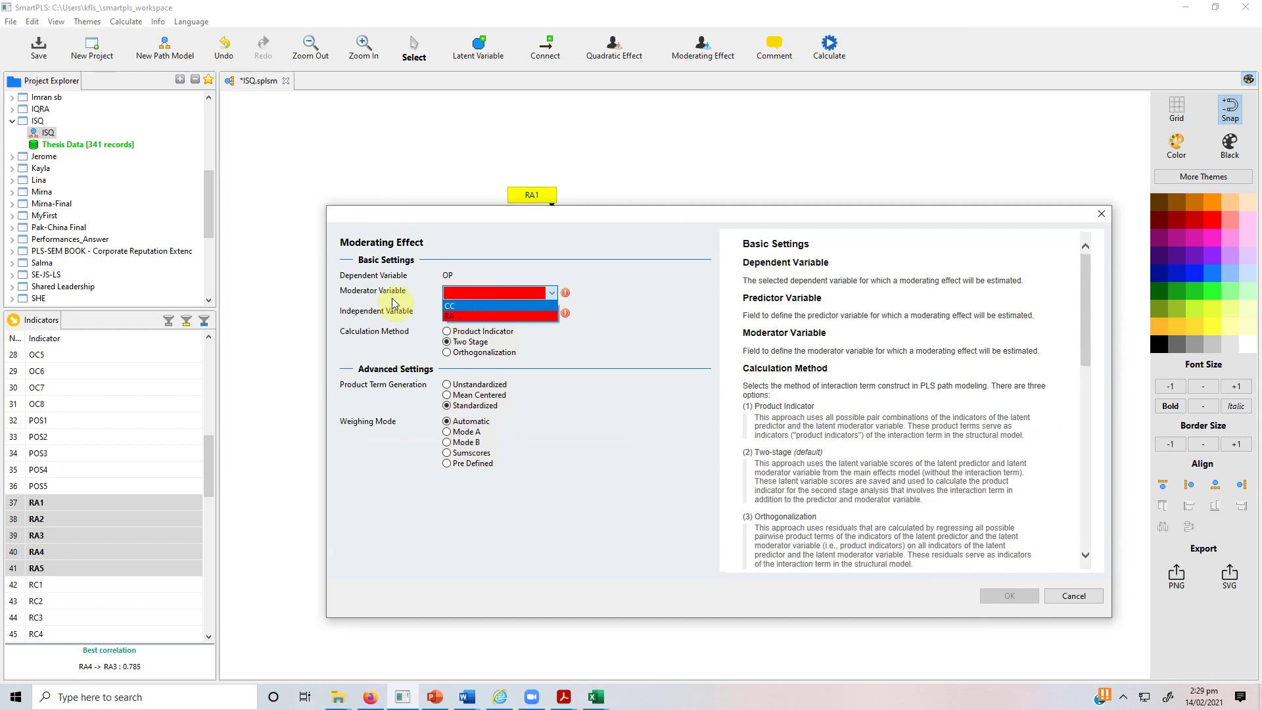
pyautogui.click(476, 316)
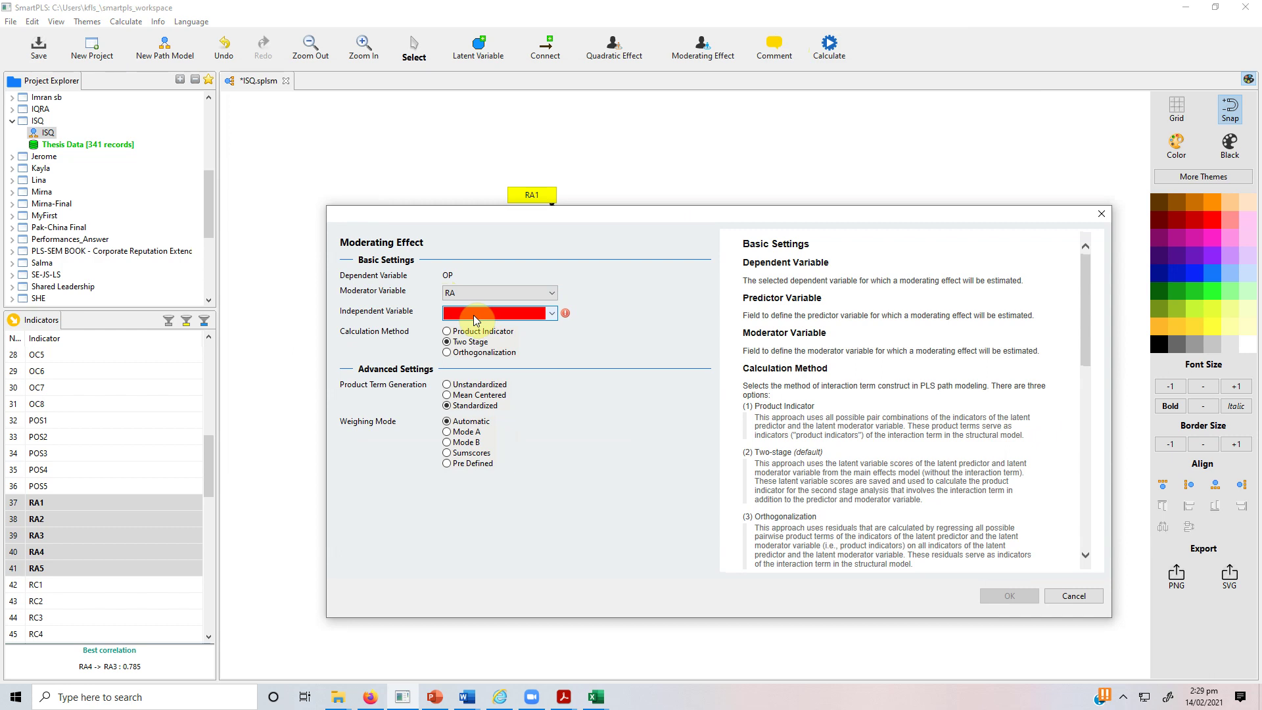
pyautogui.click(477, 318)
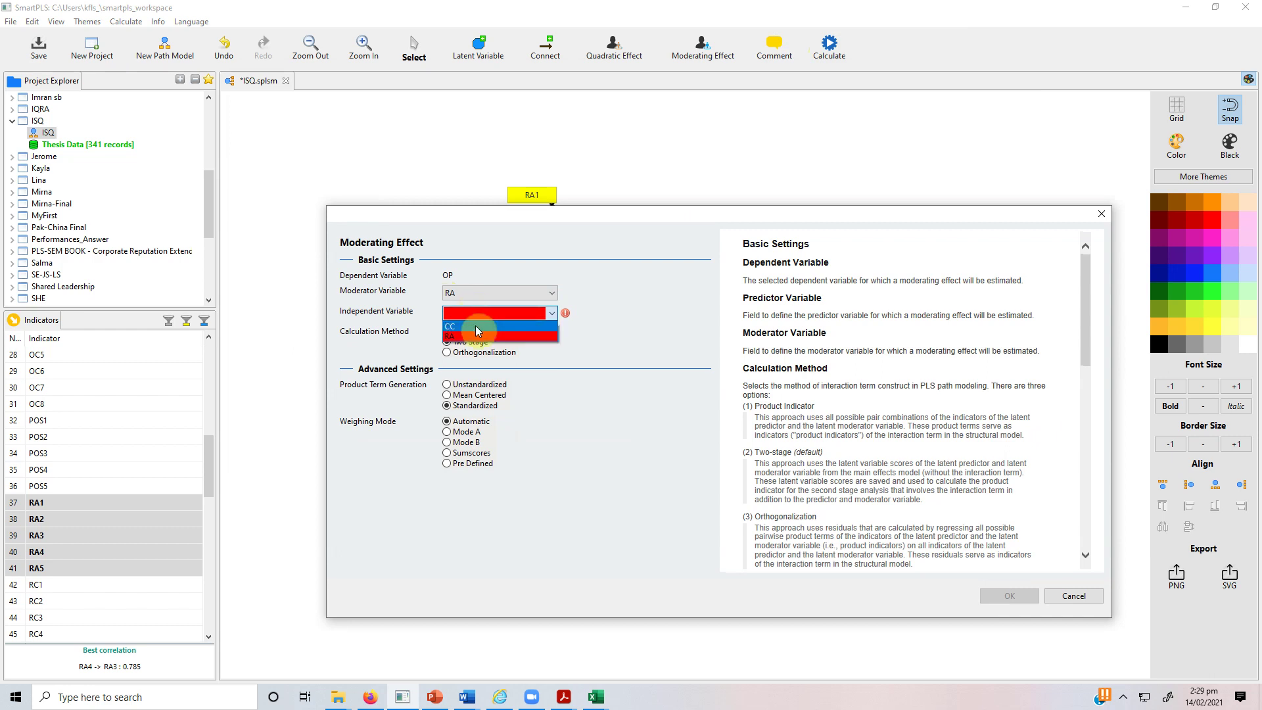
pyautogui.click(478, 327)
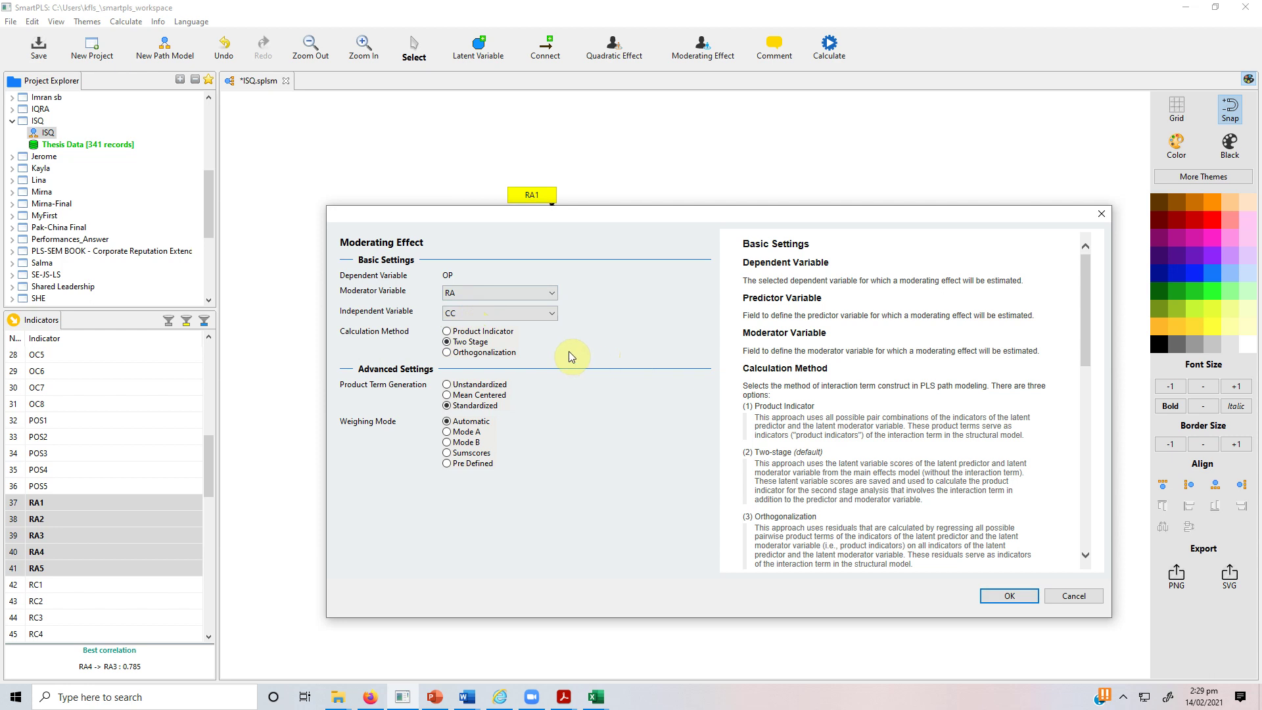
# Set the calculation method to Product Indicator and create the moderating effect.
pyautogui.click(464, 332)
pyautogui.moveTo(515, 219); pyautogui.dragTo(482, 161)
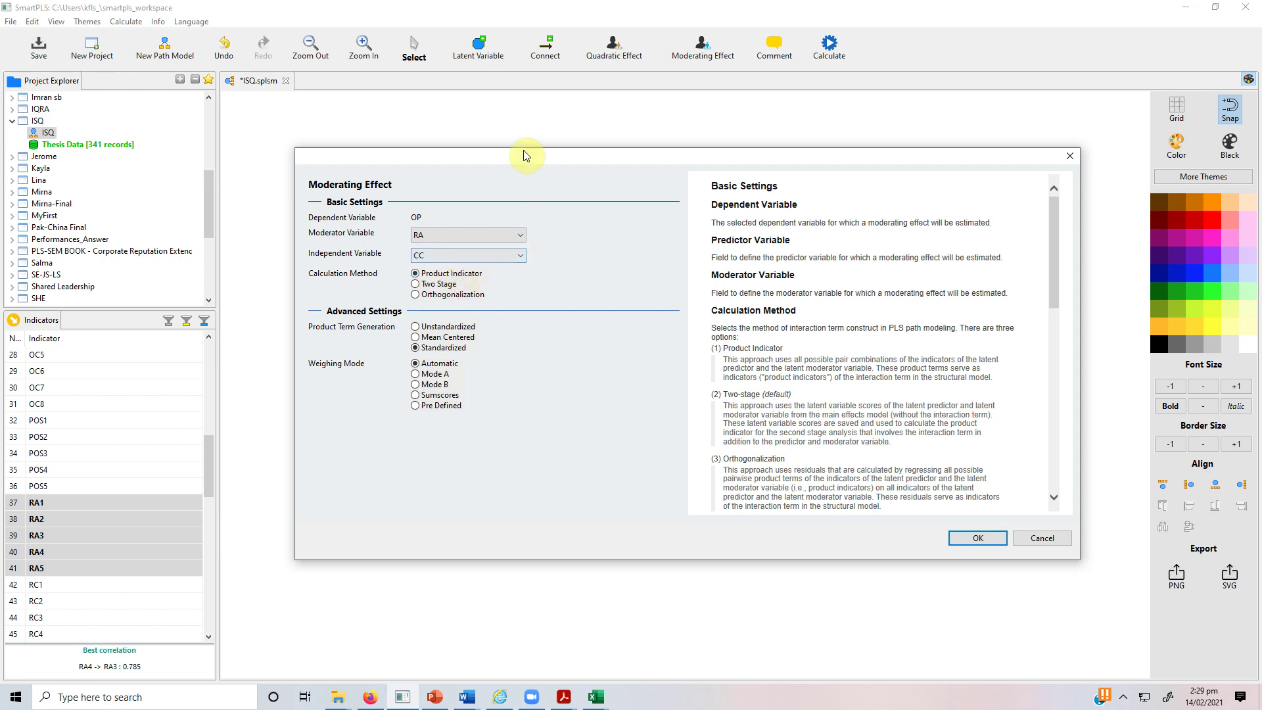
pyautogui.moveTo(523, 155); pyautogui.dragTo(400, 216)
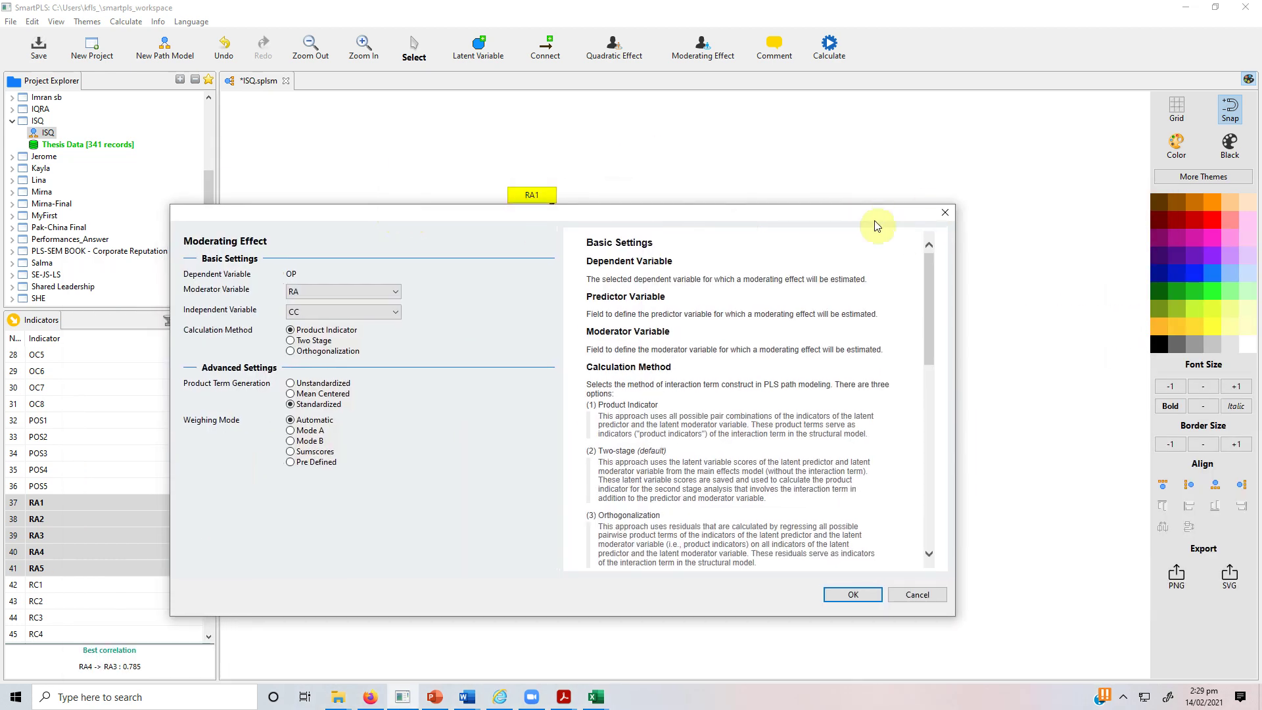
pyautogui.moveTo(874, 220); pyautogui.dragTo(931, 218)
pyautogui.moveTo(256, 223); pyautogui.dragTo(283, 343)
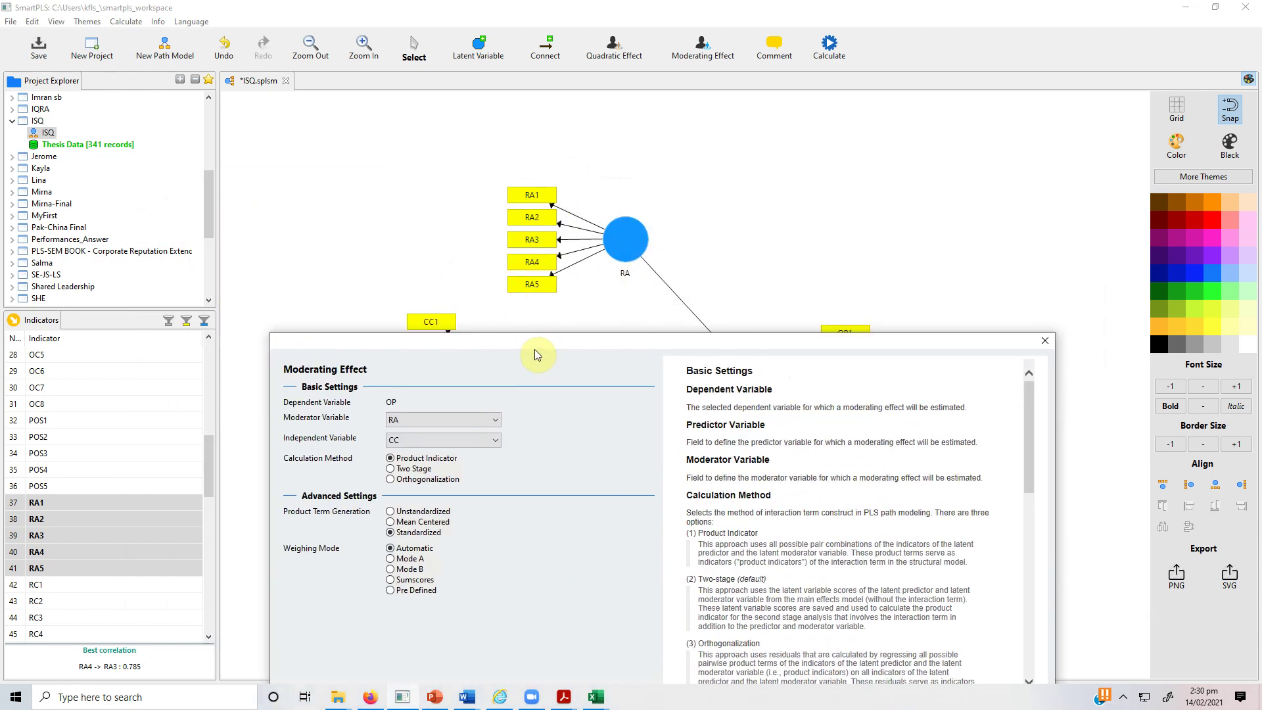
pyautogui.moveTo(531, 348); pyautogui.dragTo(524, 176)
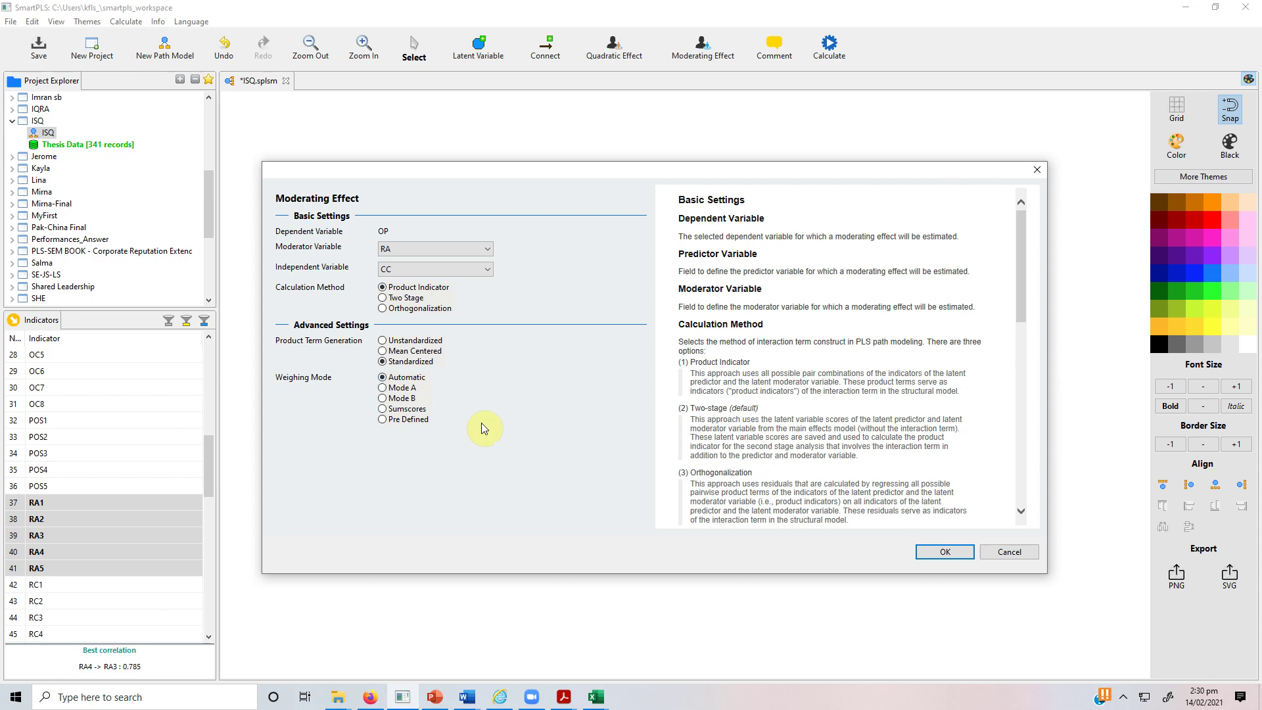
pyautogui.click(945, 552)
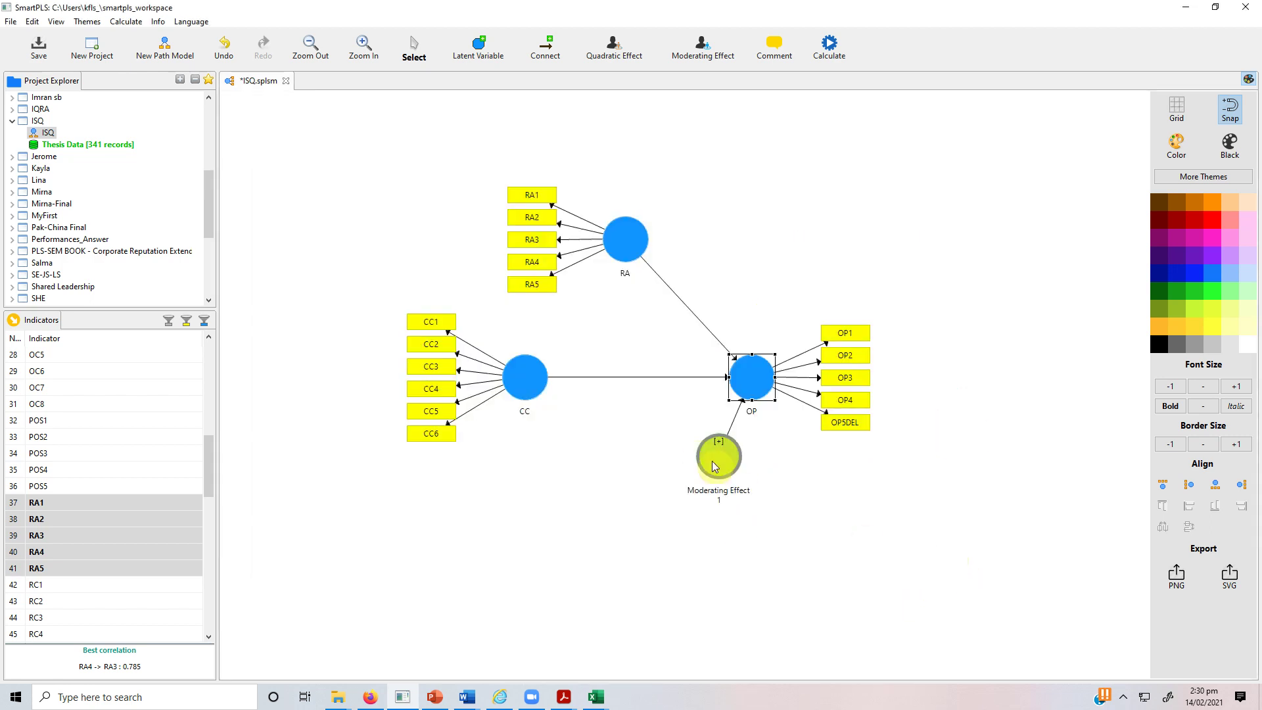
# Place the moderating effect construct directly below OP.
pyautogui.moveTo(762, 496); pyautogui.dragTo(752, 502)
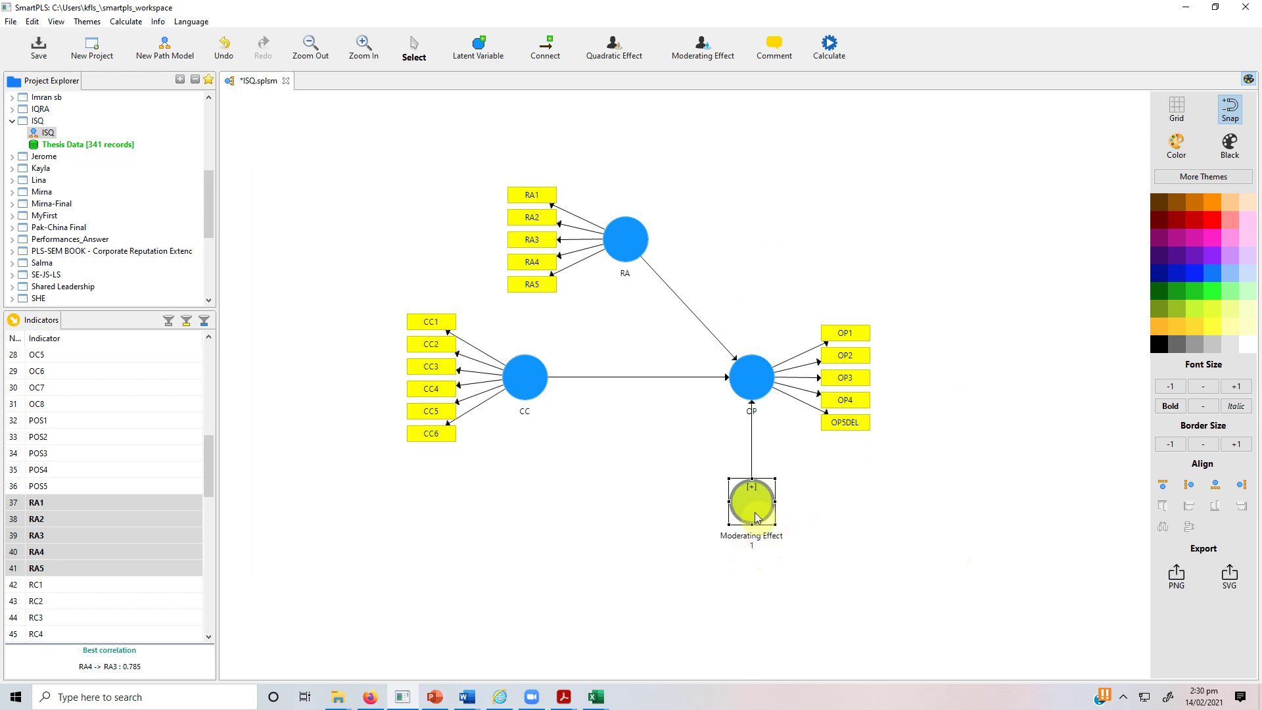
pyautogui.rightClick(755, 517)
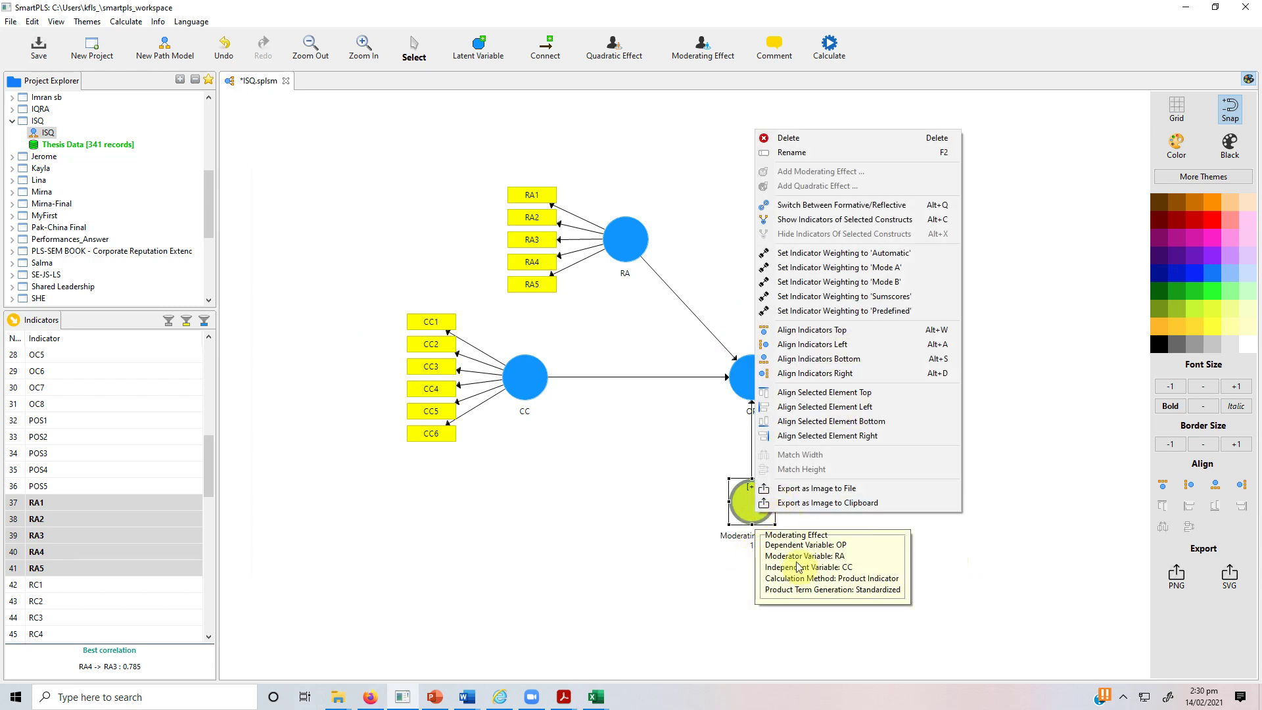
pyautogui.click(755, 526)
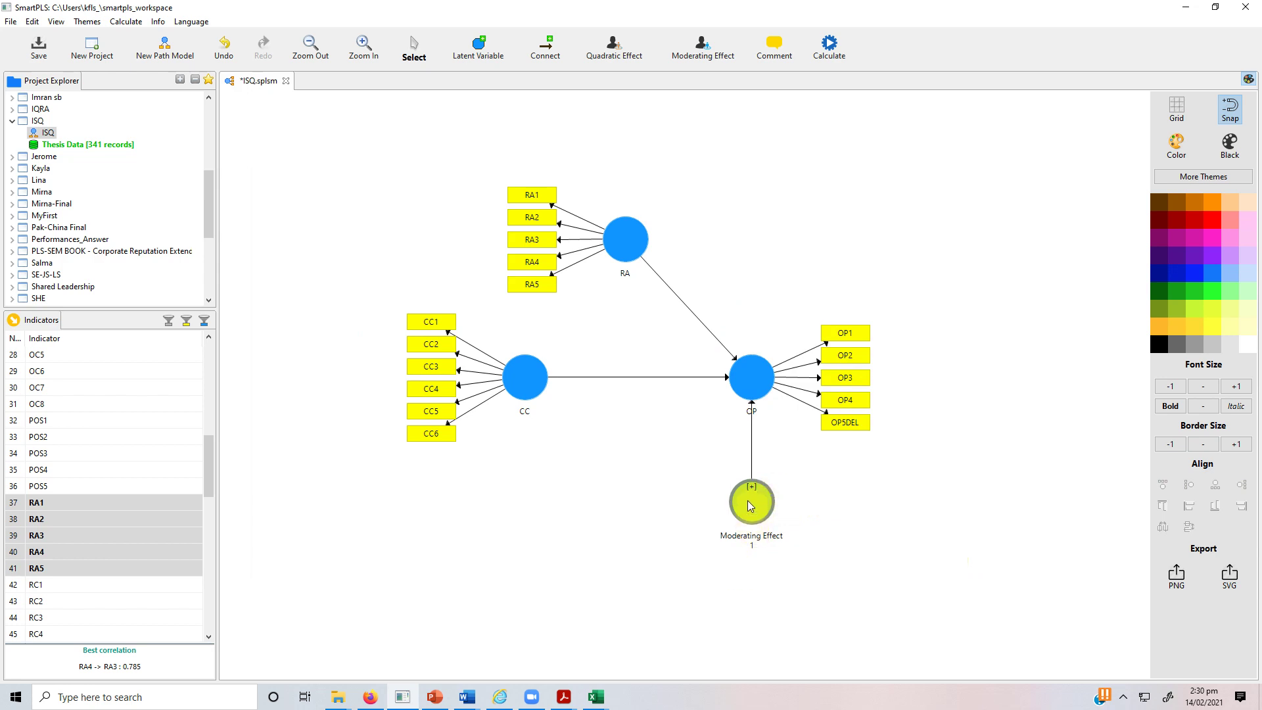
# Rename the moderating effect construct as Mod_RA_CC_OP.
pyautogui.moveTo(757, 497)
pyautogui.moveTo(750, 503)
pyautogui.rightClick(746, 498)
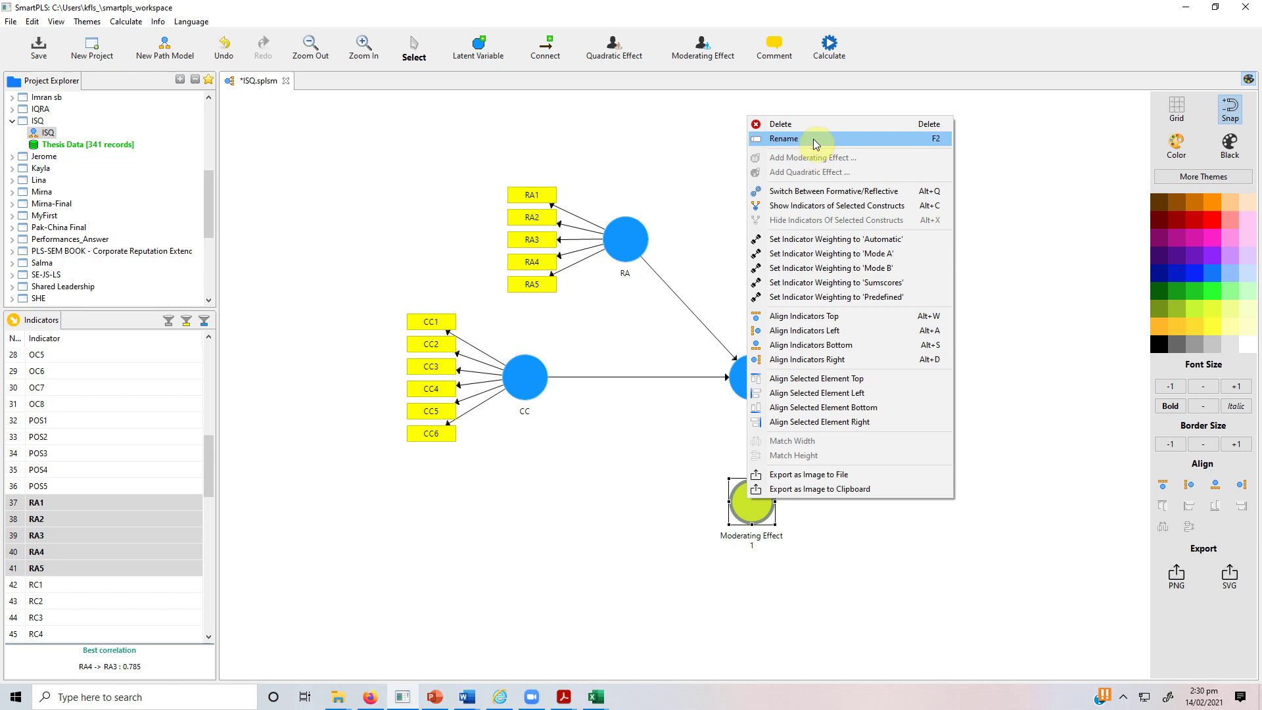
pyautogui.click(813, 138)
pyautogui.write('M')
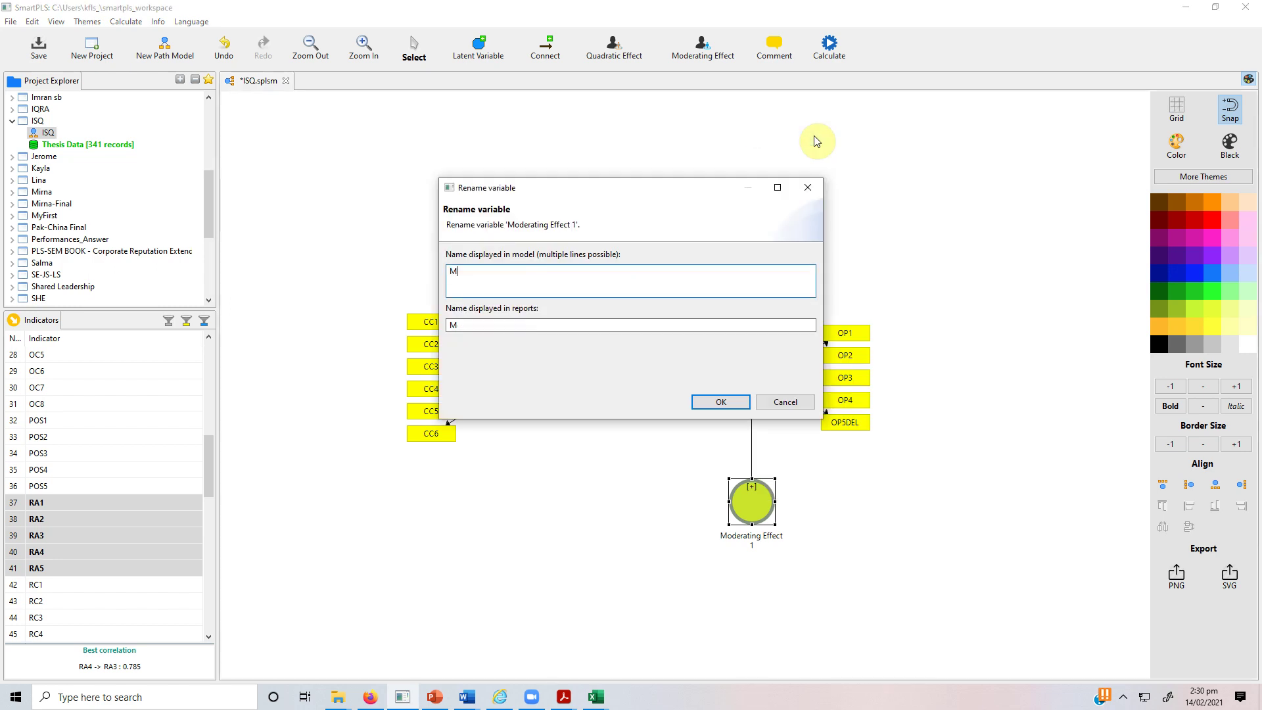
pyautogui.write('od_RA_CC_OP')
pyautogui.click(723, 401)
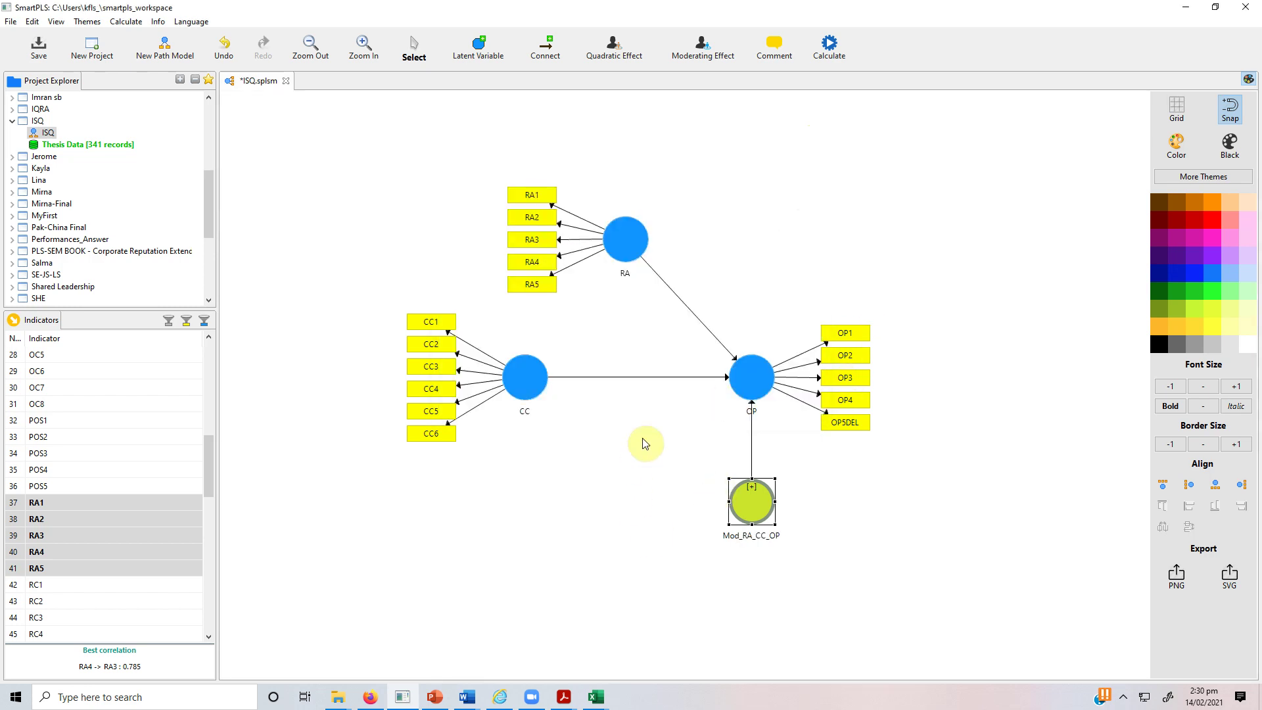
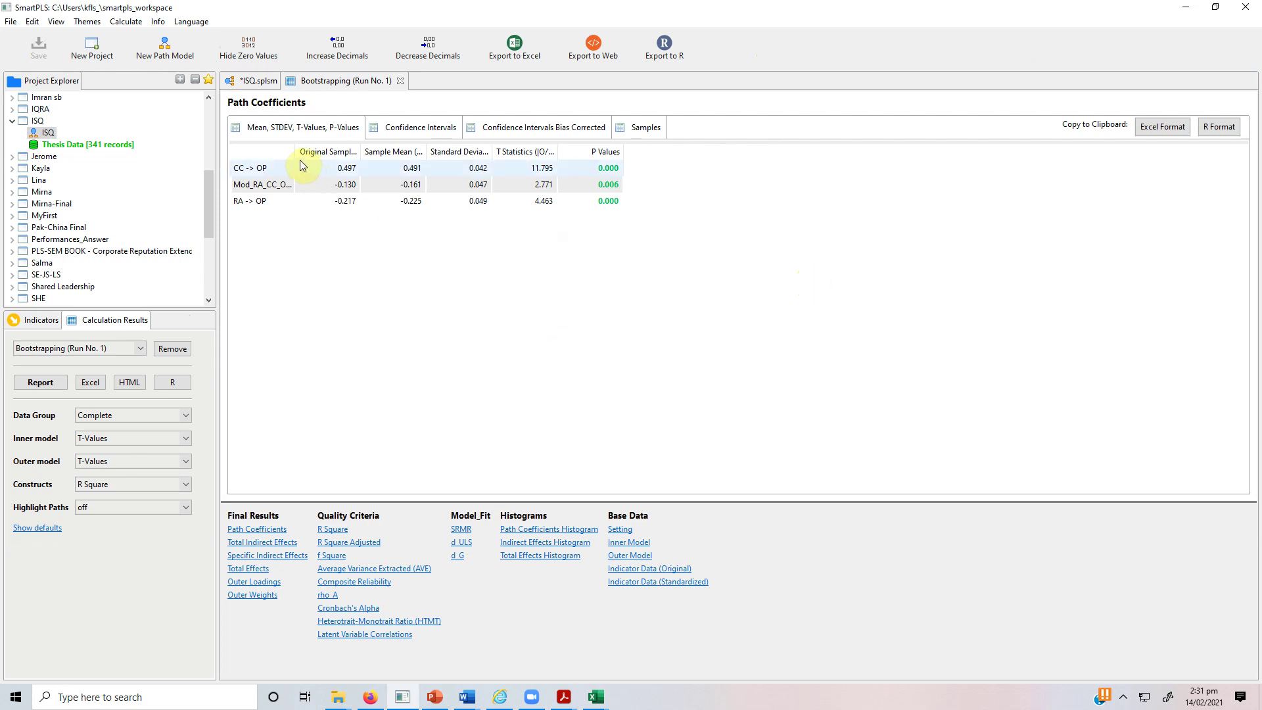
# Widen the path name column of the Path Coefficients table so the full moderation path name fits.
pyautogui.moveTo(295, 155); pyautogui.dragTo(351, 160)
pyautogui.click(352, 169)
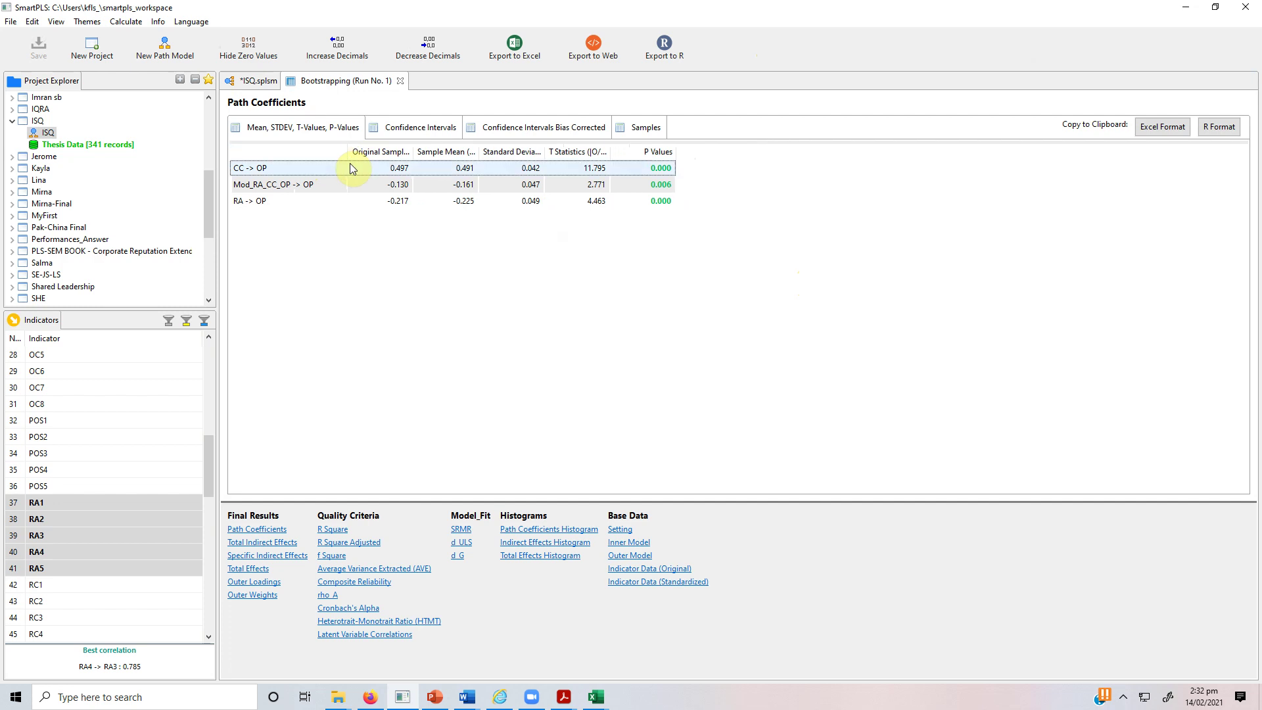
pyautogui.click(281, 189)
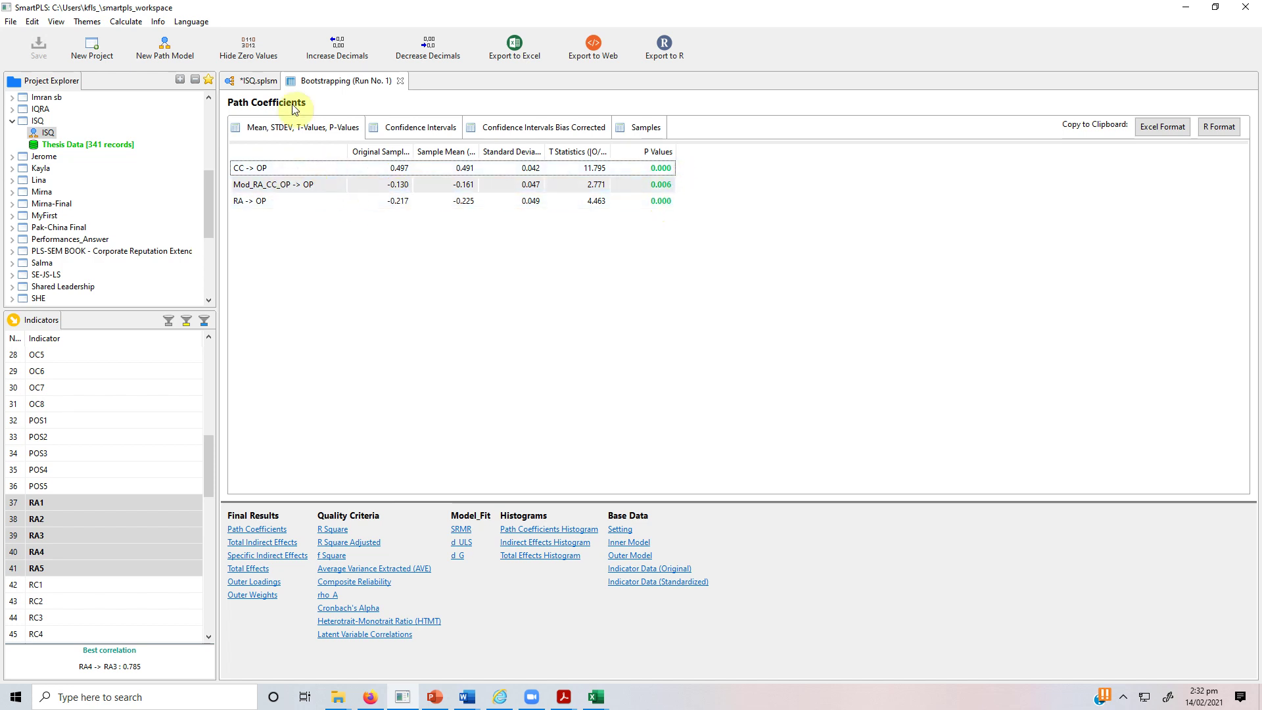
# Compare the paths into OP in the ISQ model diagram with the bootstrapping Path Coefficients table.
pyautogui.click(258, 82)
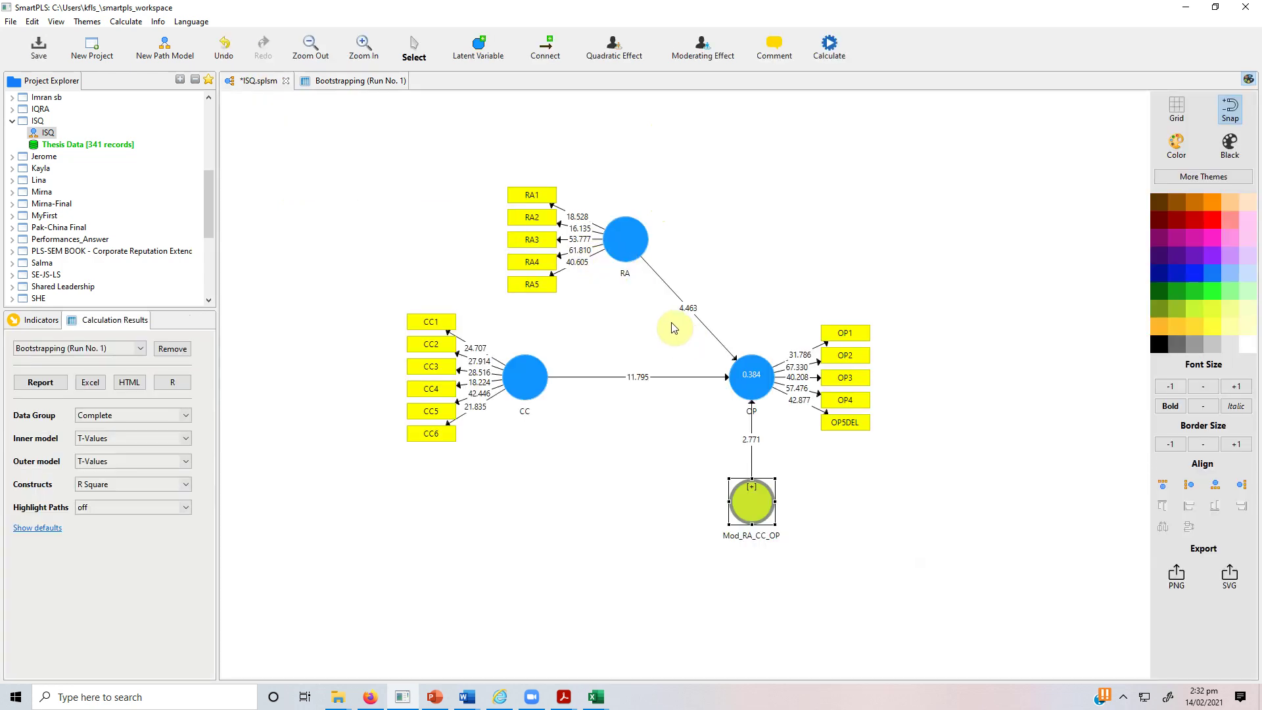
pyautogui.click(533, 386)
pyautogui.click(755, 379)
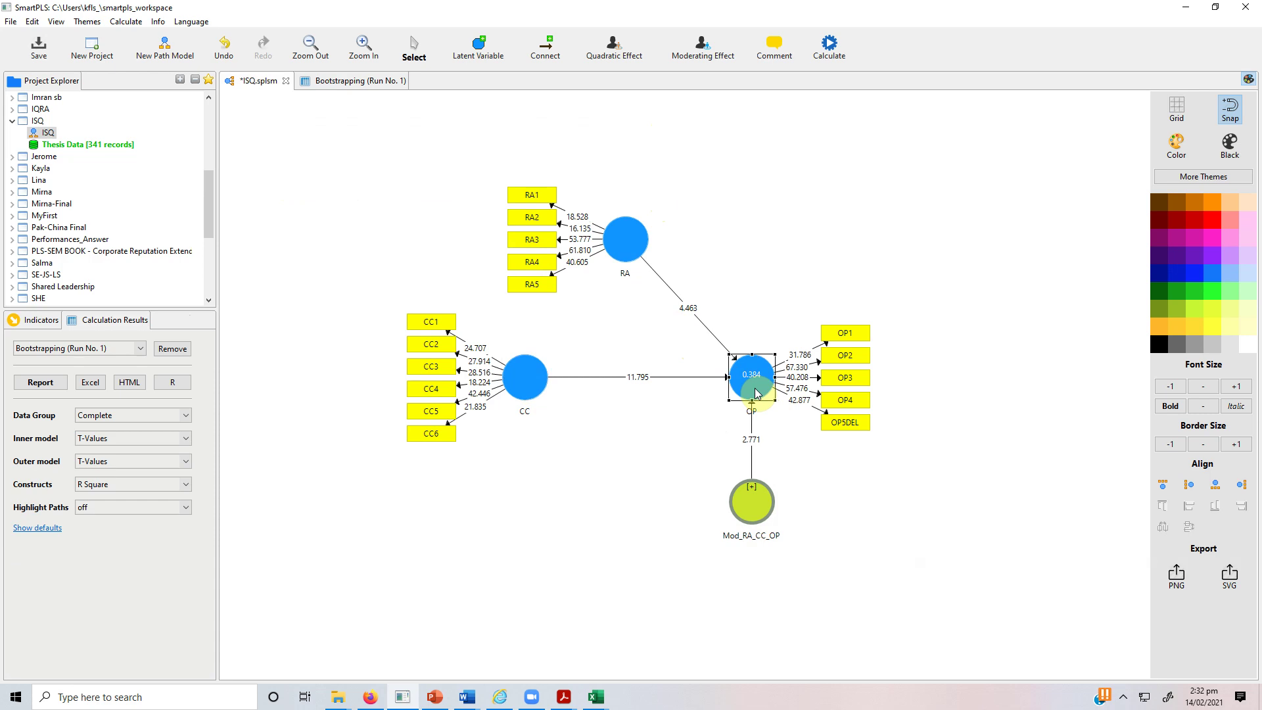
pyautogui.click(358, 82)
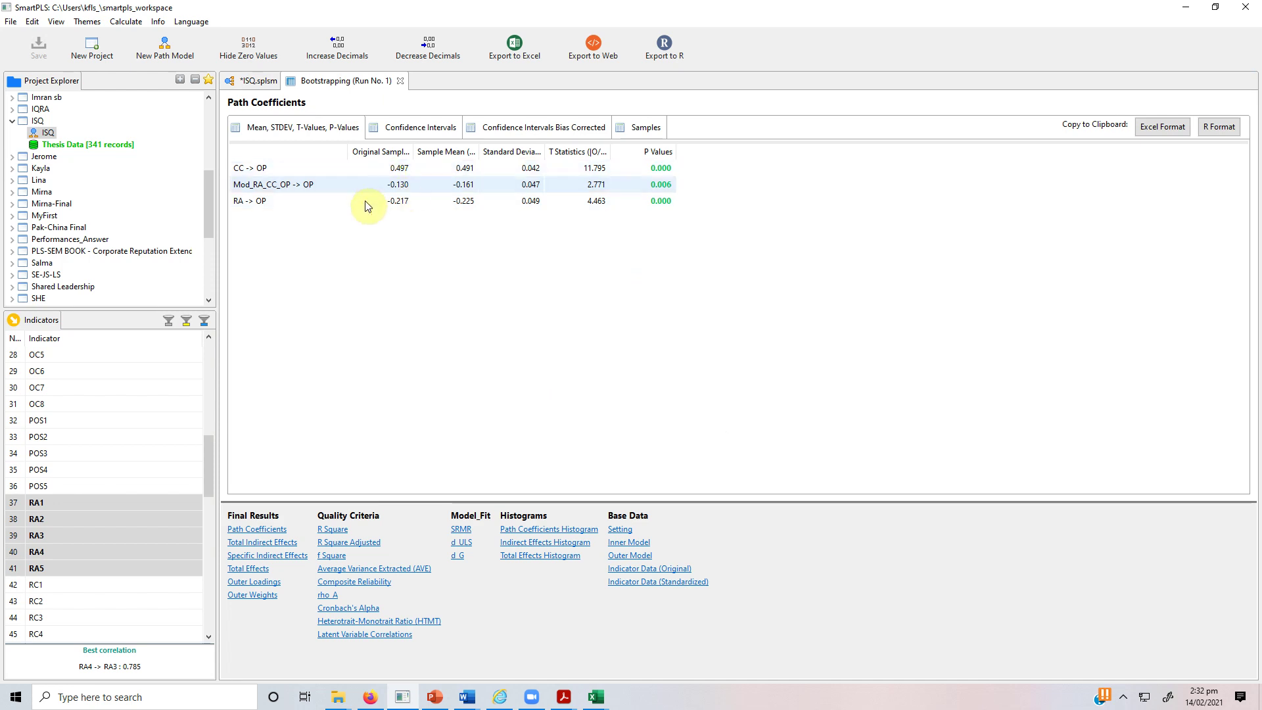
pyautogui.click(258, 81)
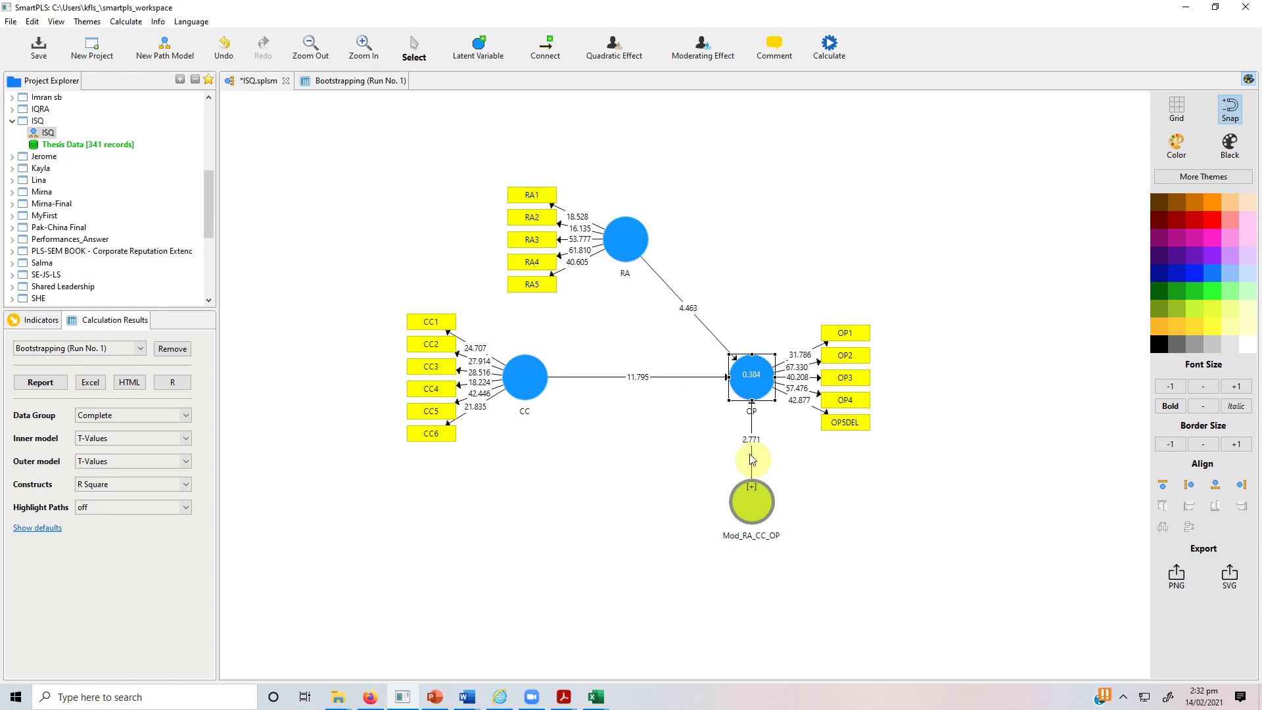
pyautogui.click(352, 84)
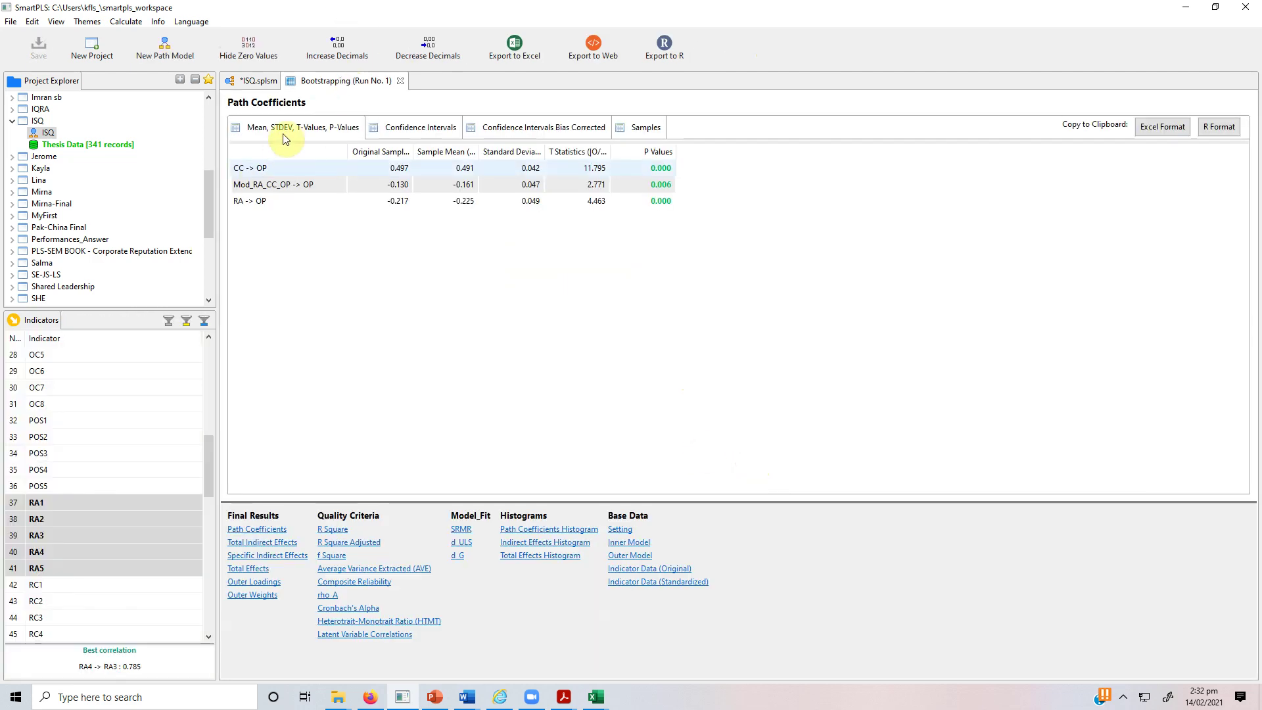
# Widen the Original Sample column, and compare the bootstrapping Path Coefficients with the two-way interaction sheet of Moderation Graph Results in Excel.
pyautogui.doubleClick(414, 151)
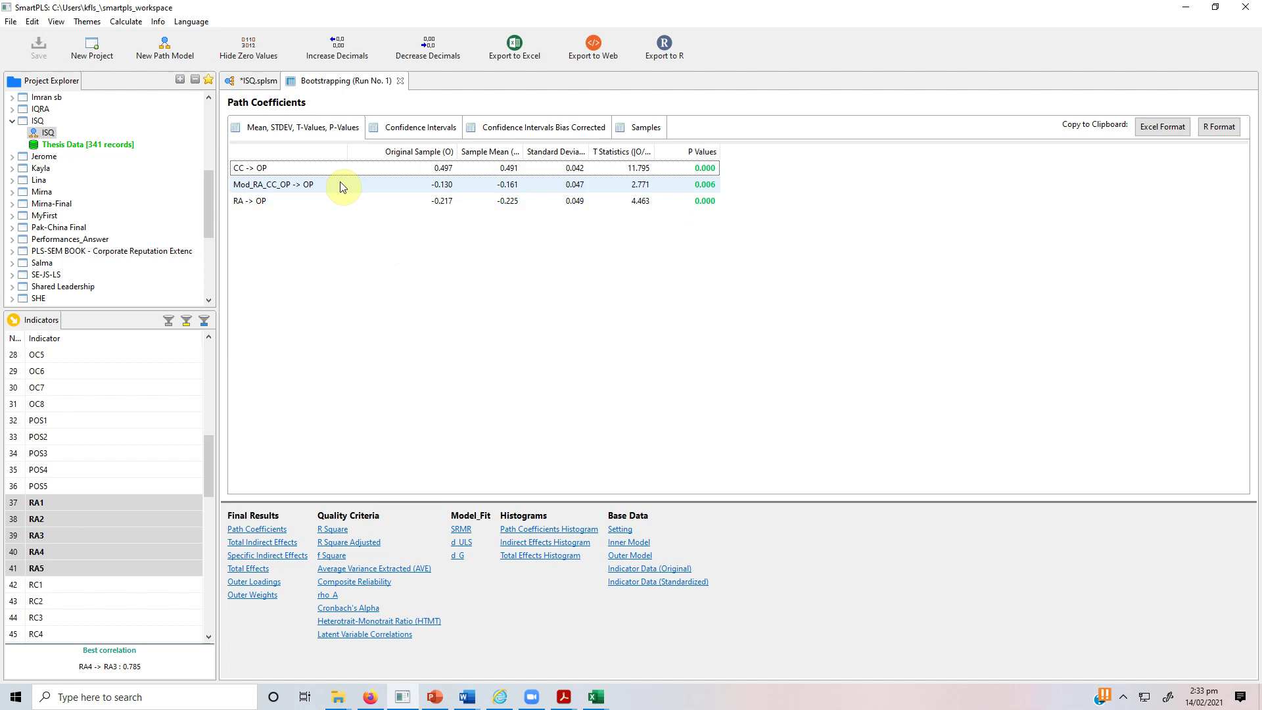
pyautogui.click(244, 88)
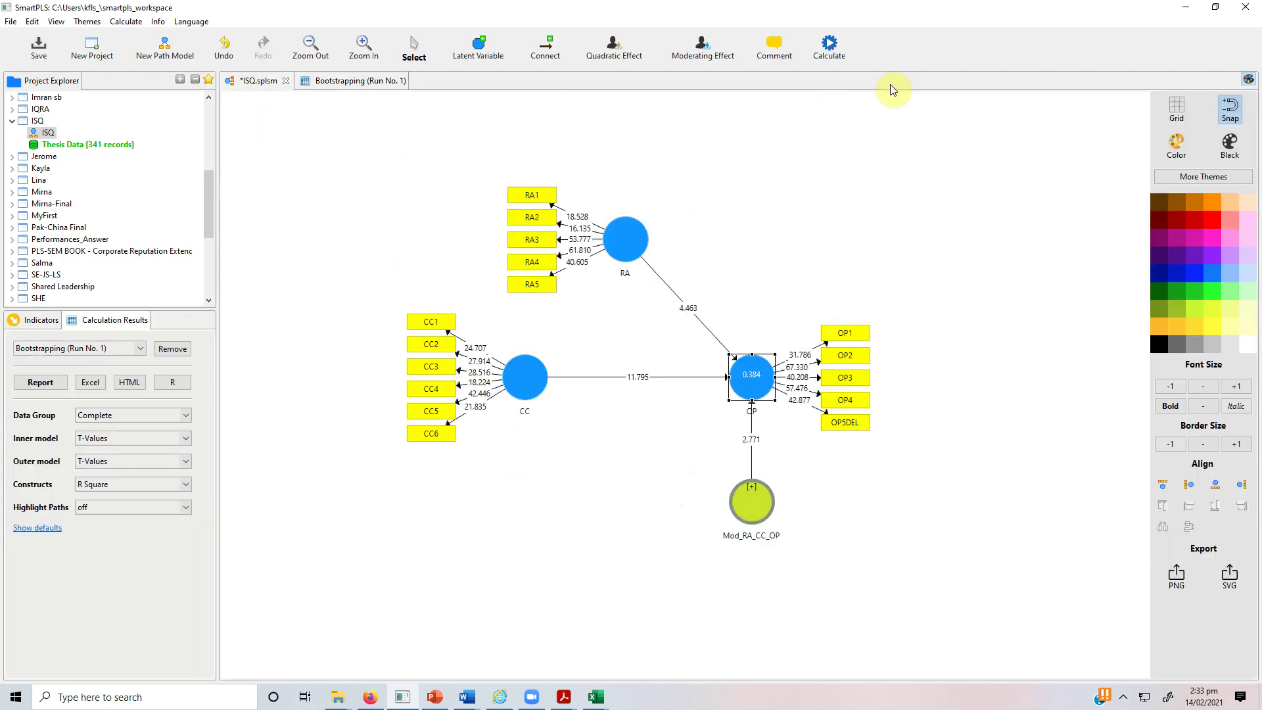
pyautogui.click(829, 53)
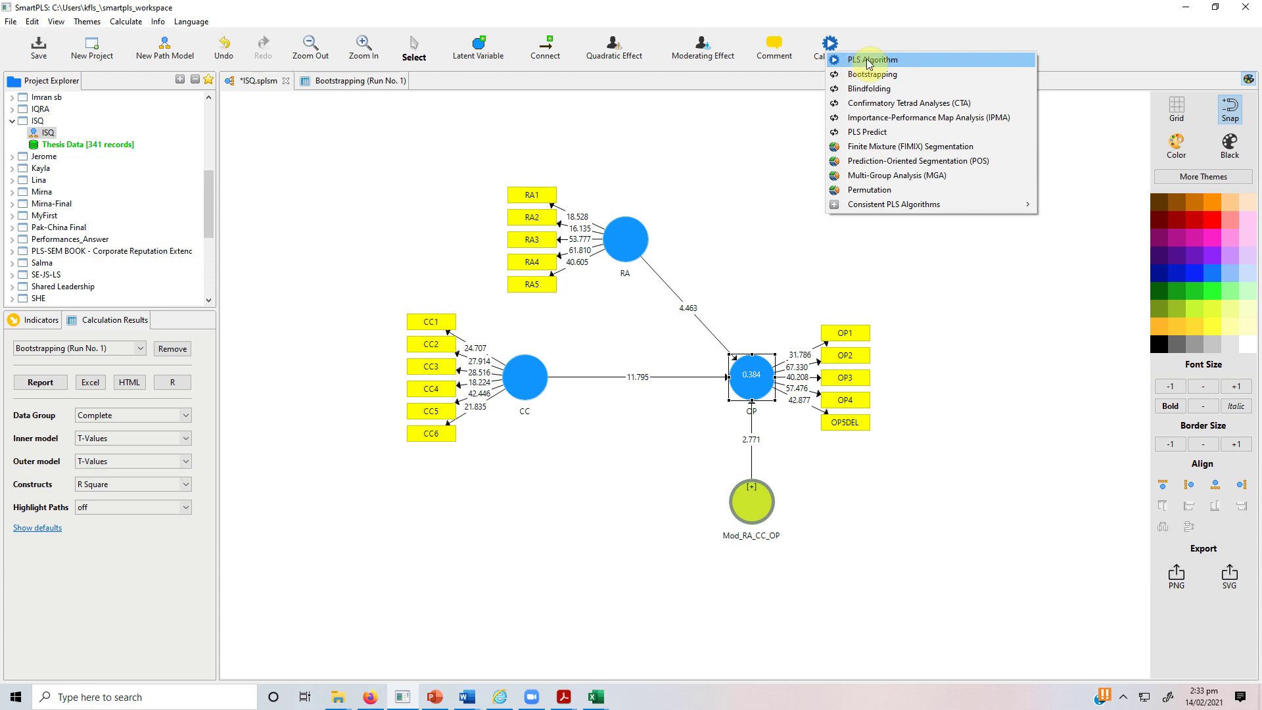
pyautogui.click(596, 696)
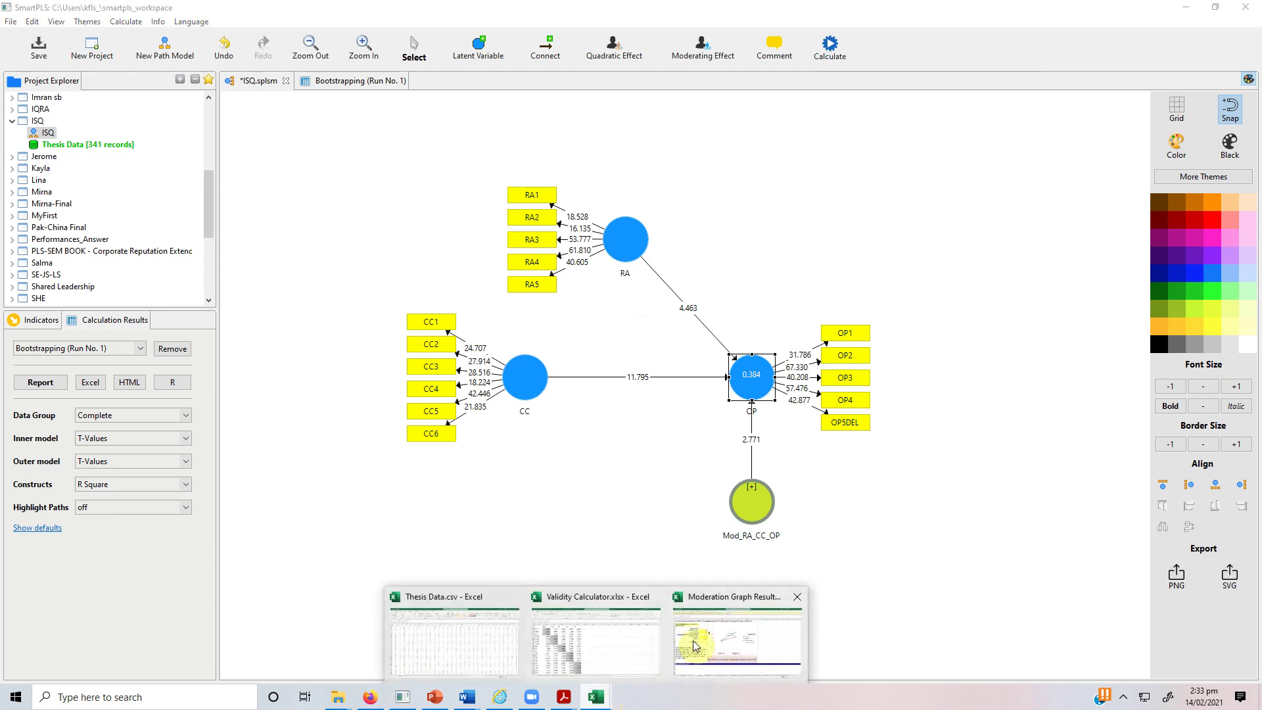
pyautogui.click(695, 644)
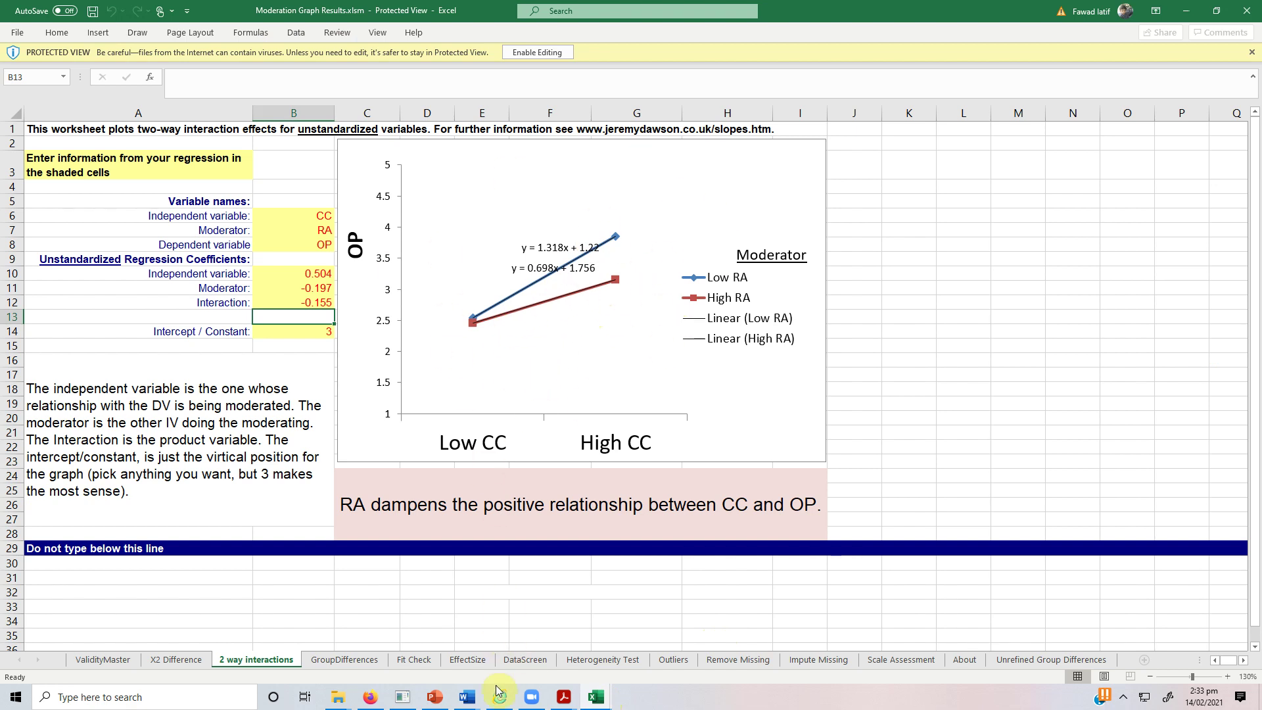
pyautogui.moveTo(397, 702)
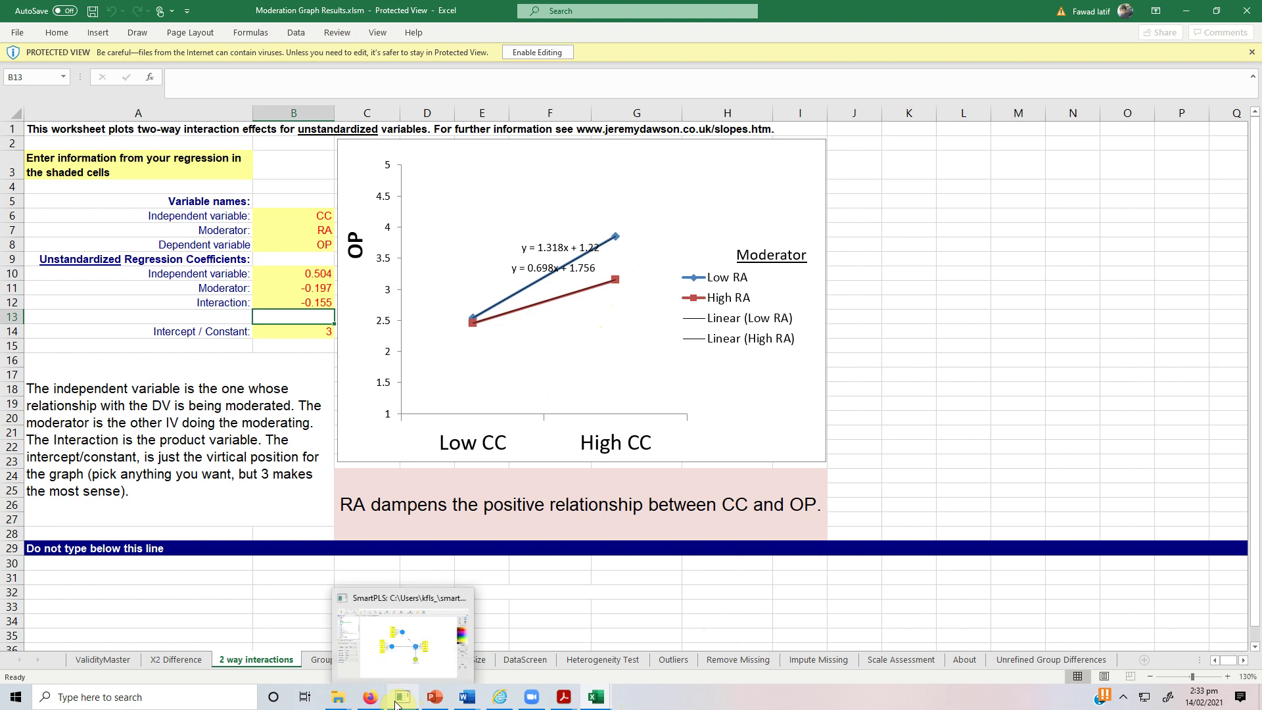
pyautogui.click(403, 654)
pyautogui.click(354, 82)
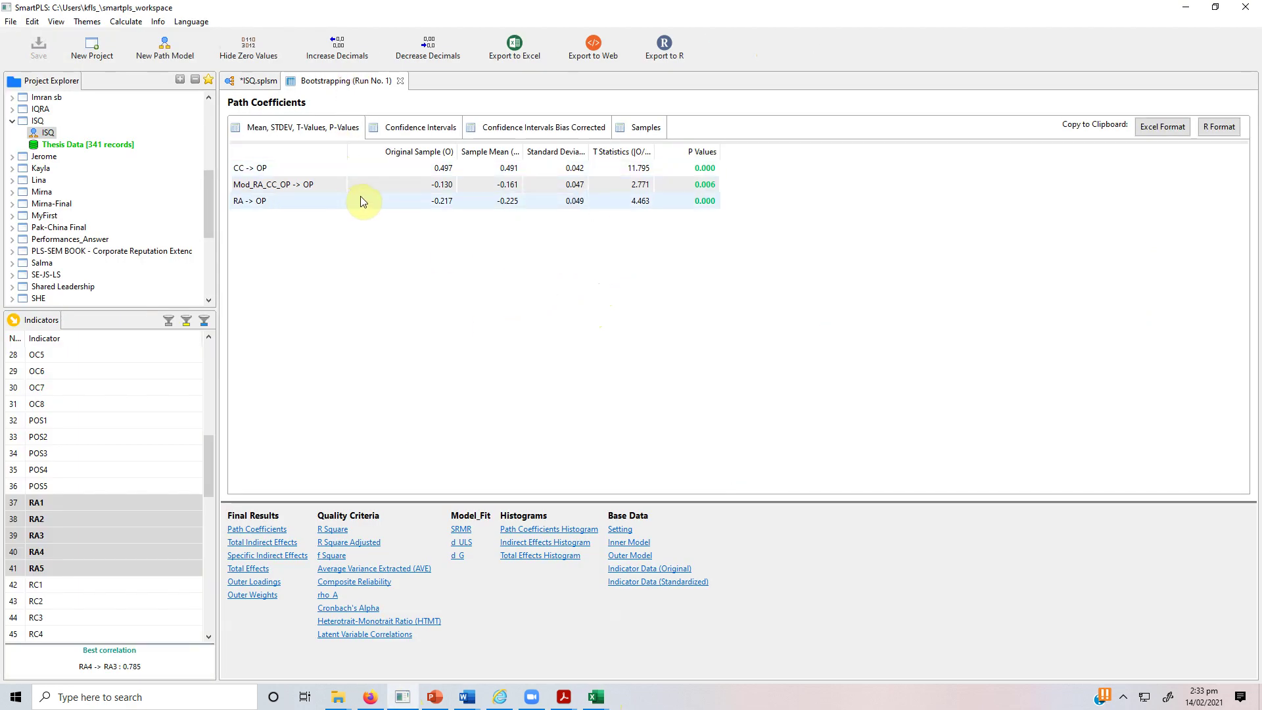
# Run the PLS Algorithm on the ISQ model with the default settings and open its Simple Slope Analysis chart.
pyautogui.click(245, 81)
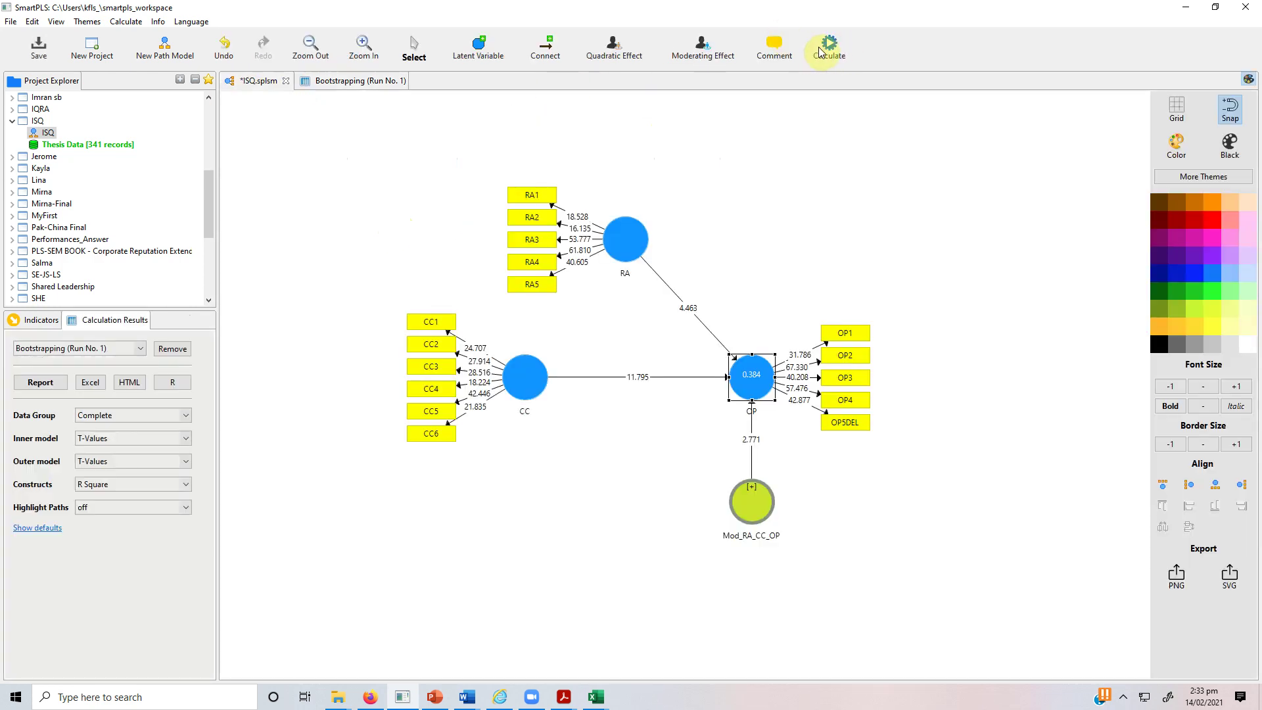
pyautogui.click(820, 52)
pyautogui.click(854, 55)
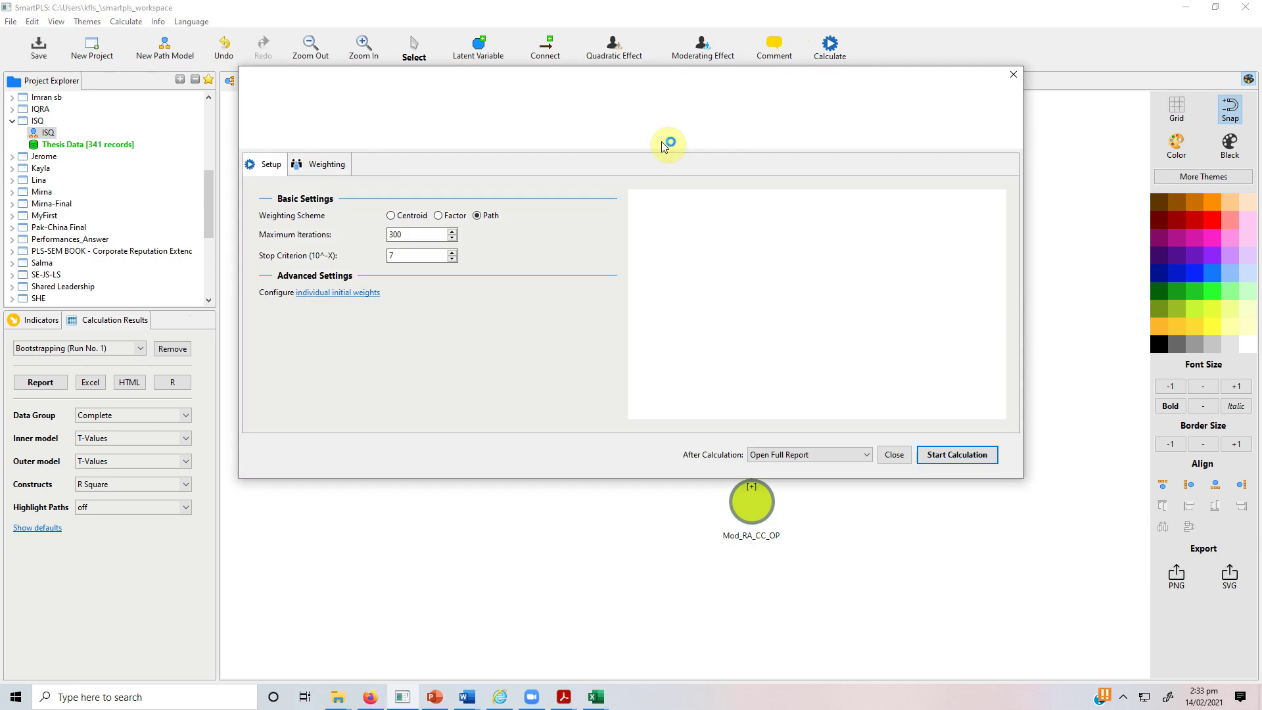
pyautogui.click(959, 455)
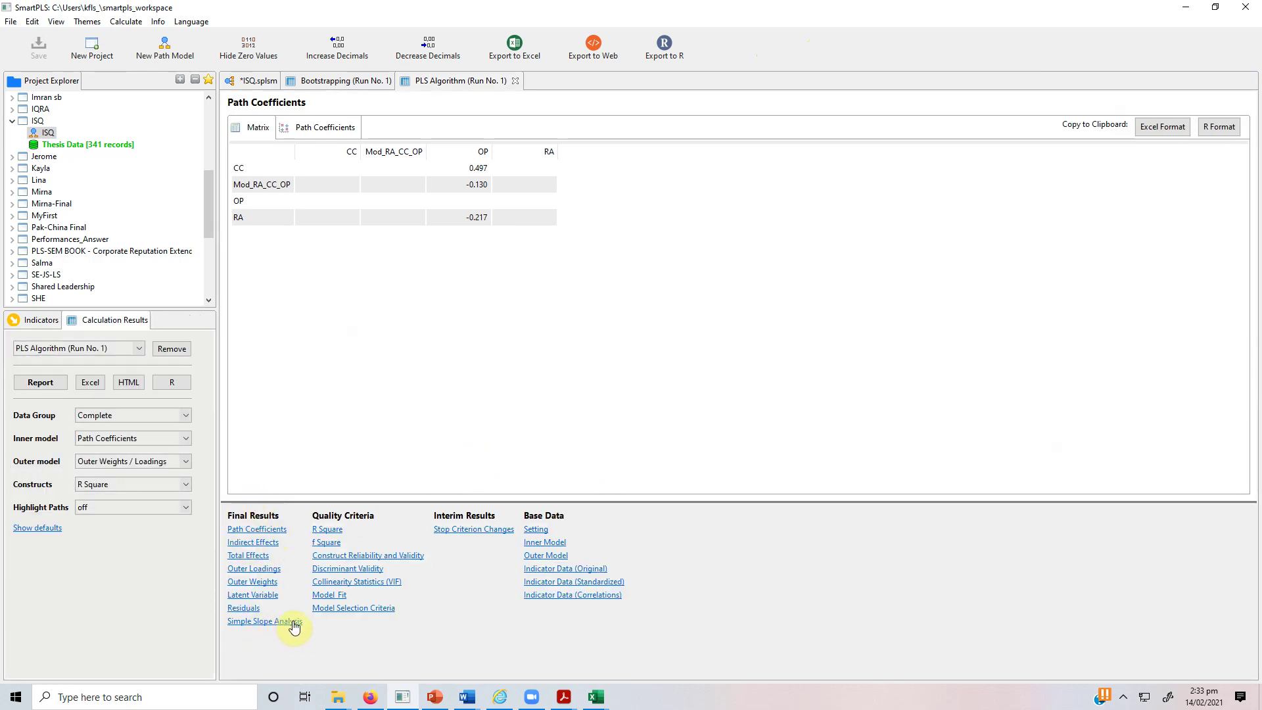
pyautogui.click(291, 628)
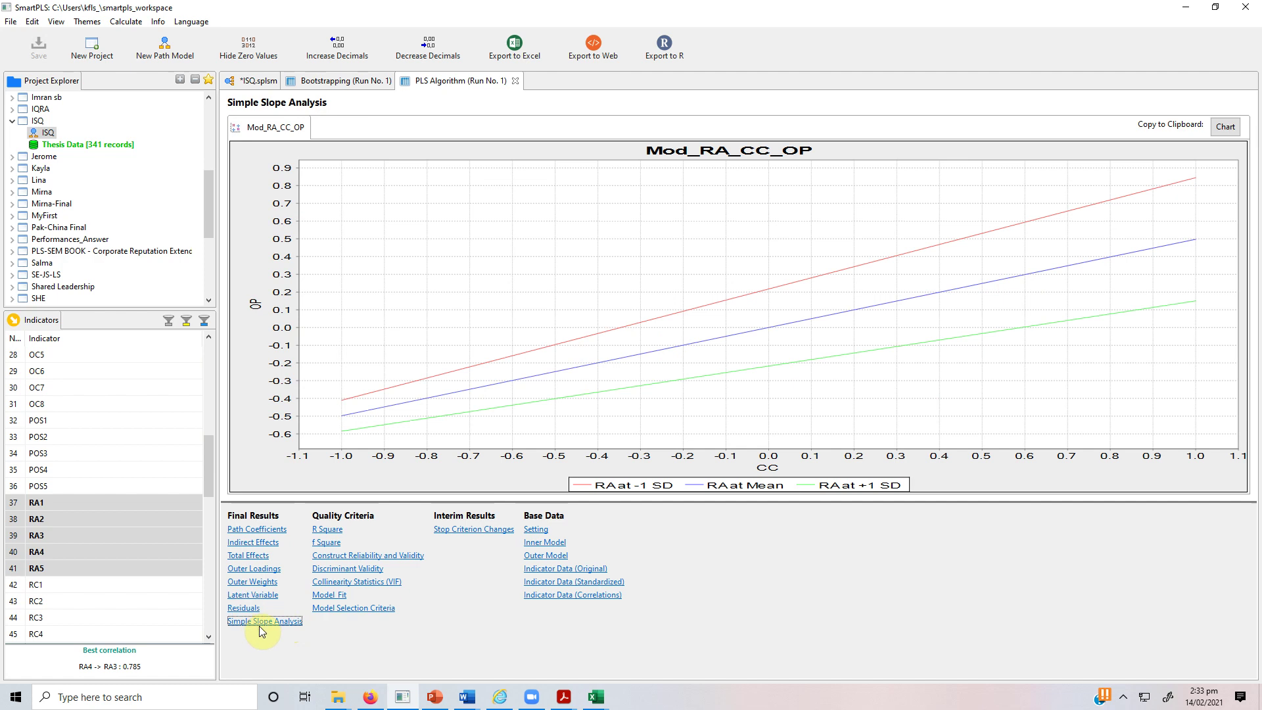
pyautogui.click(1223, 128)
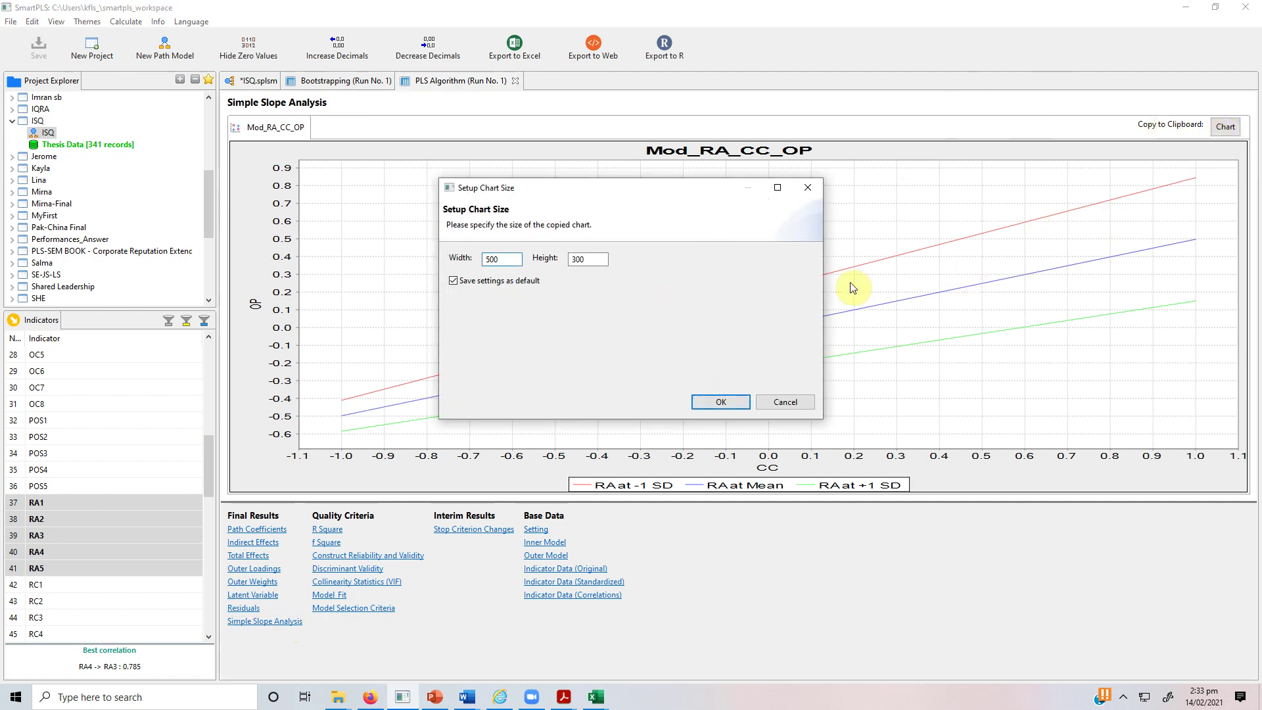
pyautogui.click(791, 401)
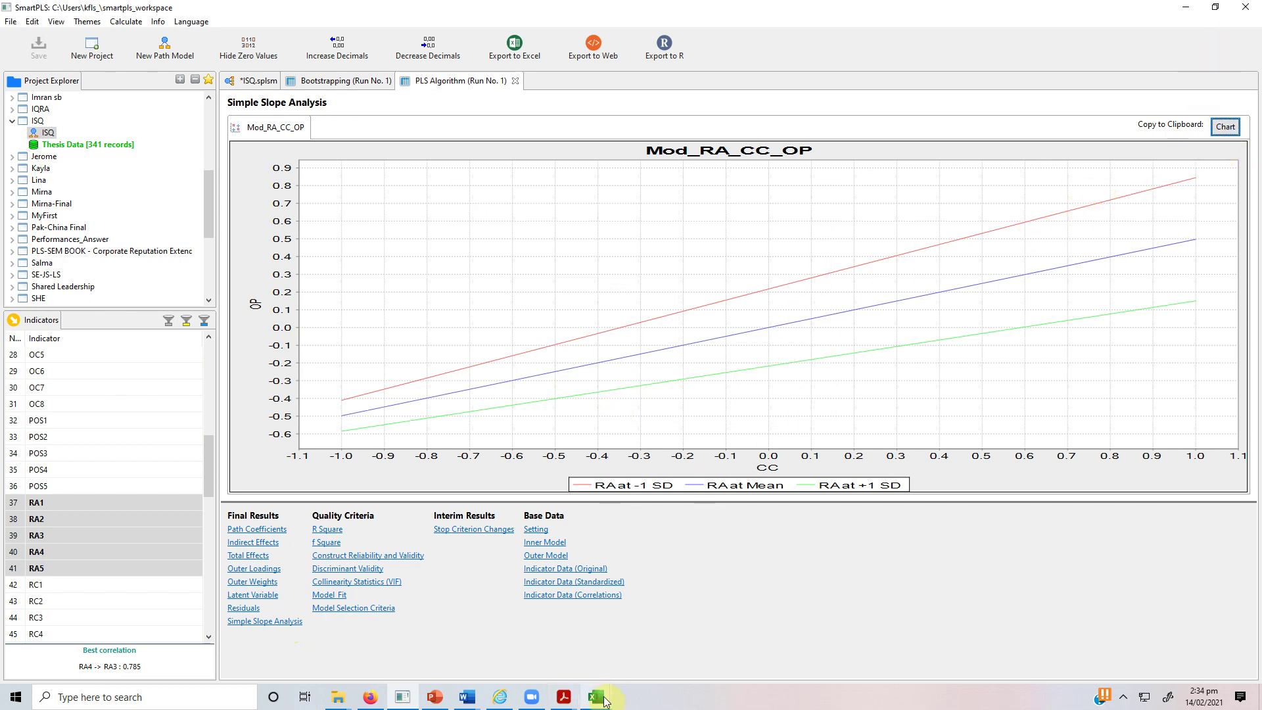
pyautogui.moveTo(599, 698)
pyautogui.click(693, 647)
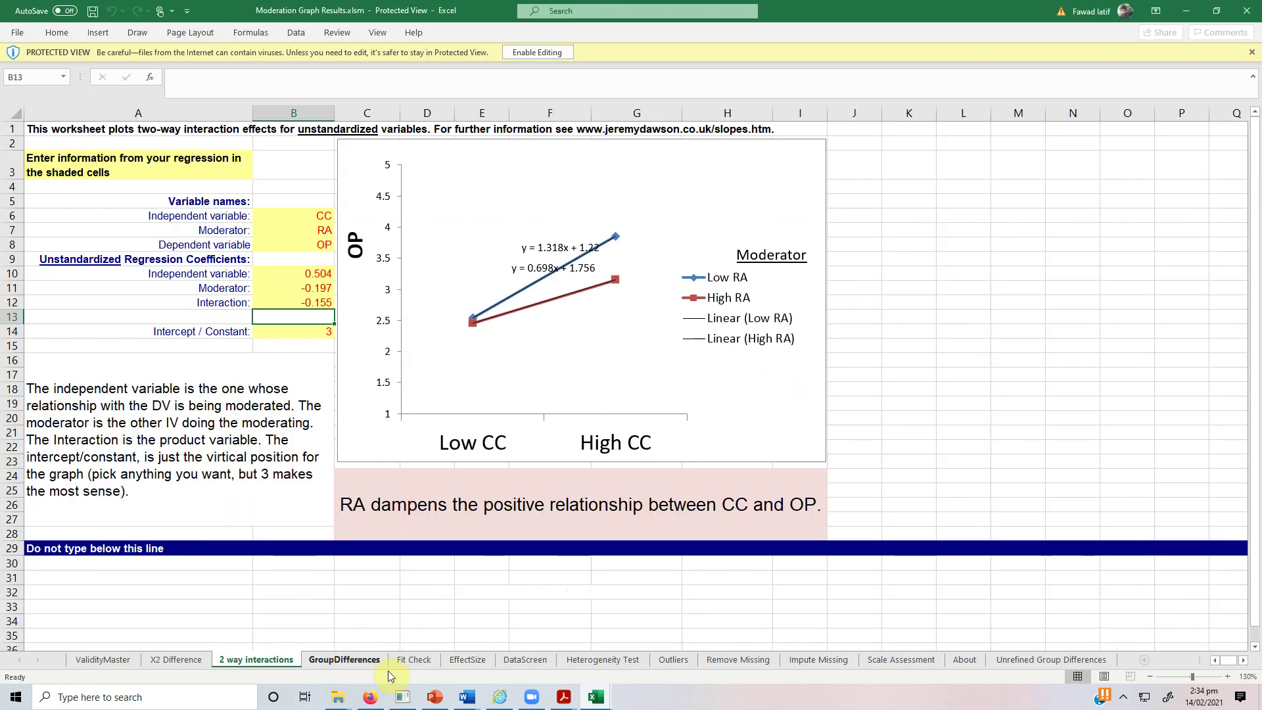
# Add a blank worksheet to the Validity Calculator workbook in Excel, undoing the stray text paste.
pyautogui.click(596, 697)
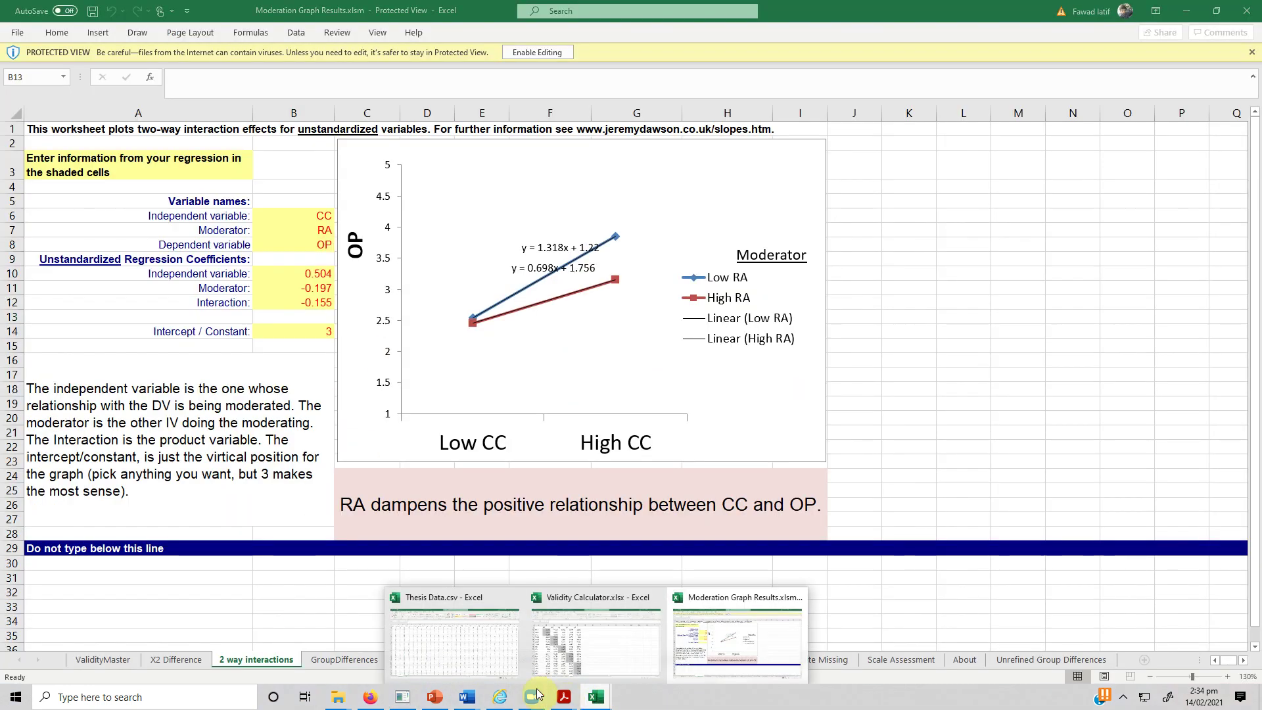
pyautogui.click(592, 640)
pyautogui.click(433, 659)
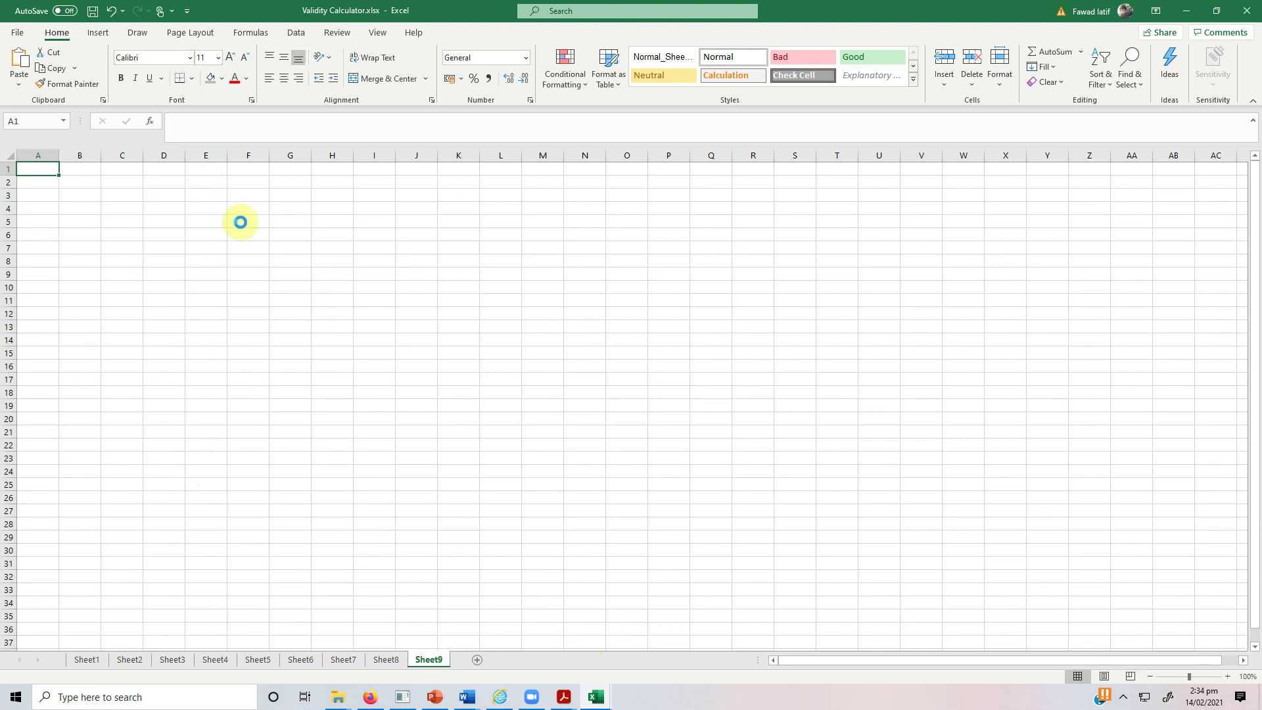
pyautogui.hotkey('ctrl', 'v')
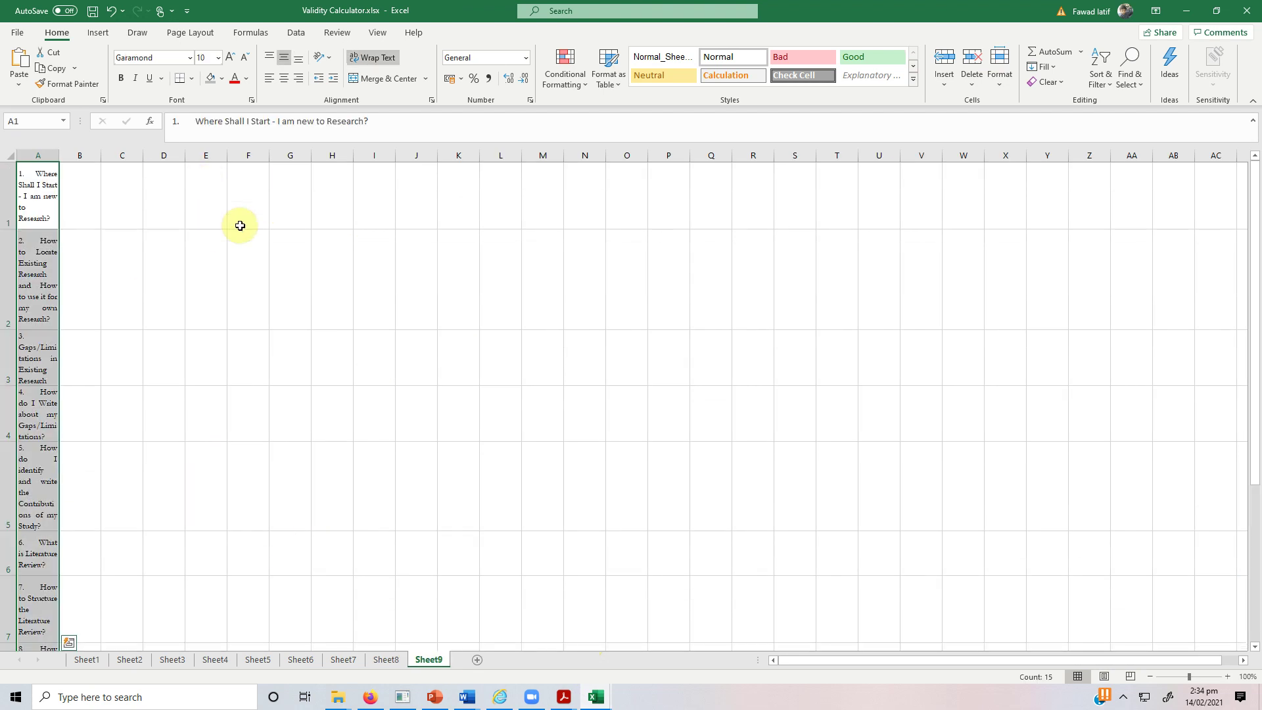
pyautogui.hotkey('ctrl', 'z')
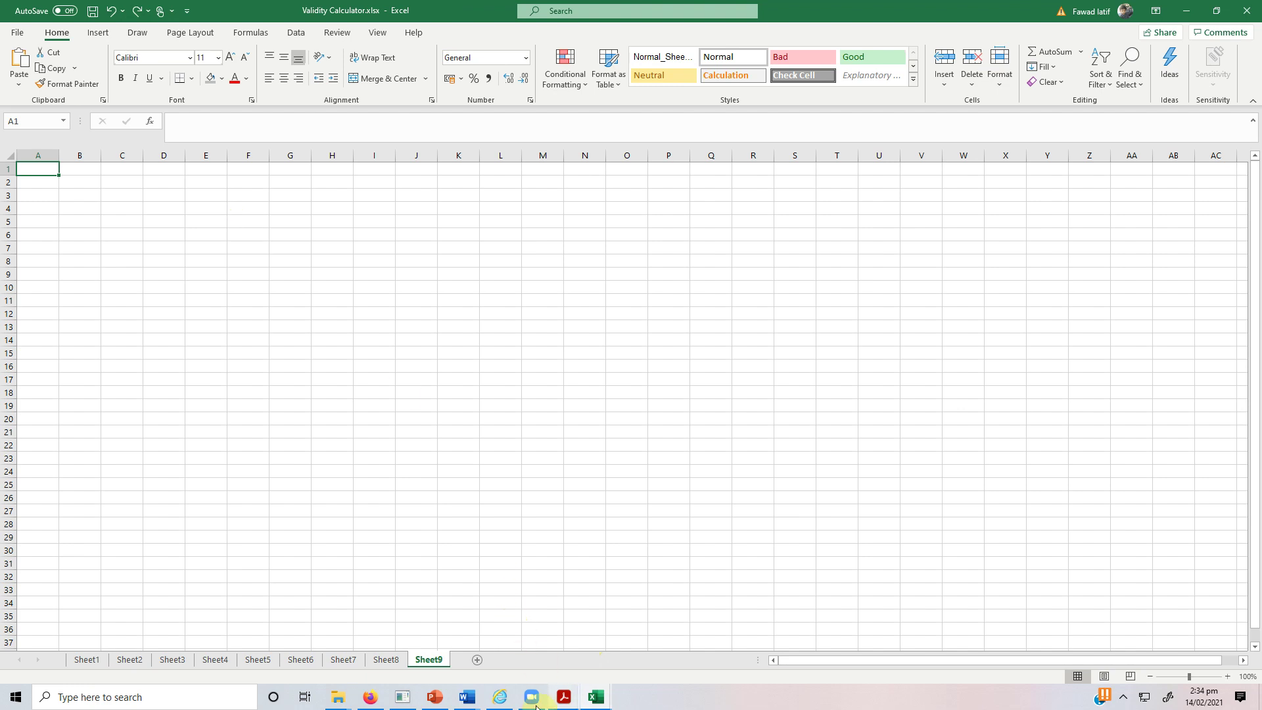
# Copy the SmartPLS simple slope chart at 500 by 300 into Sheet9 of Validity Calculator in Excel, and enlarge it to about column R, row 35.
pyautogui.click(402, 697)
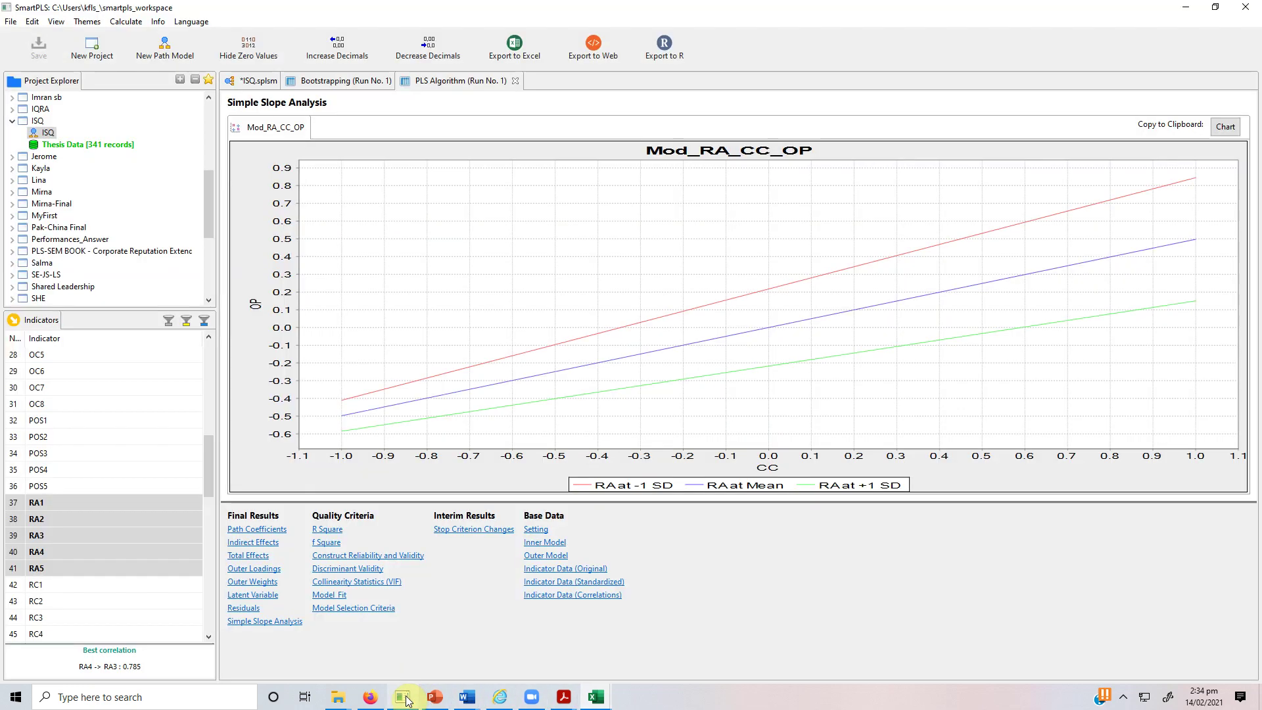
pyautogui.click(1225, 127)
pyautogui.click(720, 402)
pyautogui.moveTo(596, 696)
pyautogui.click(556, 637)
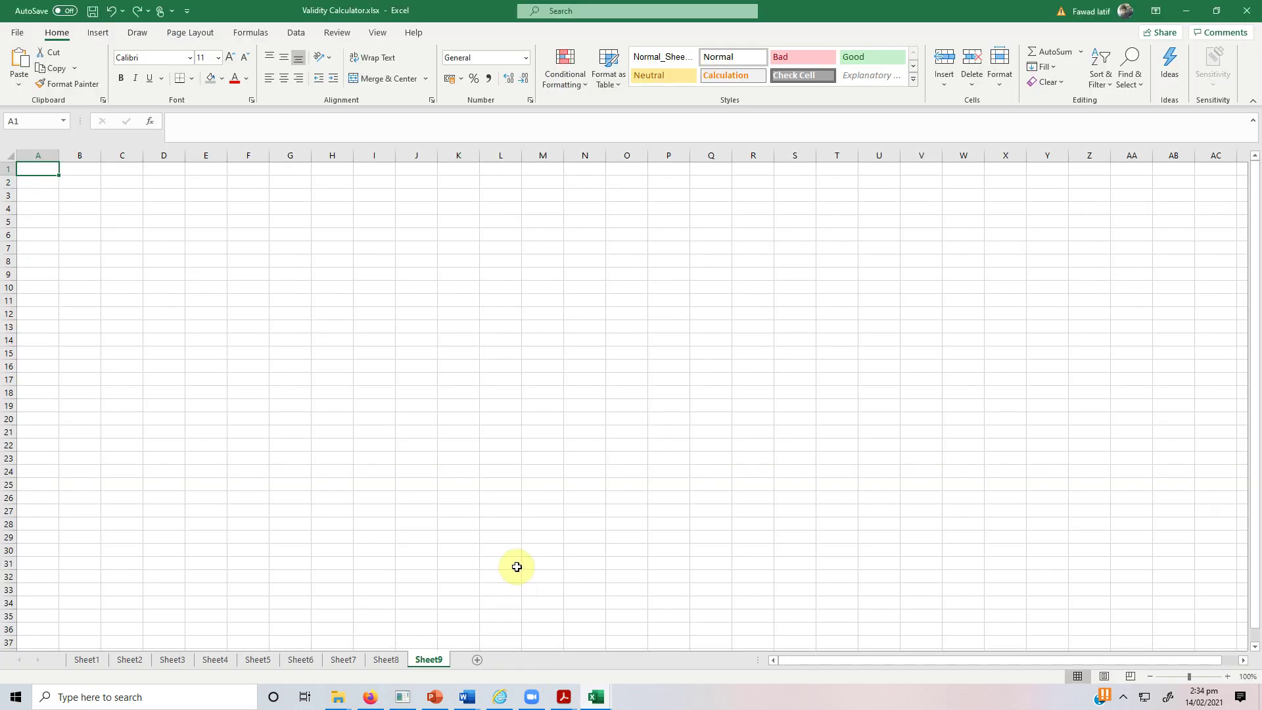
pyautogui.hotkey('ctrl', 'v')
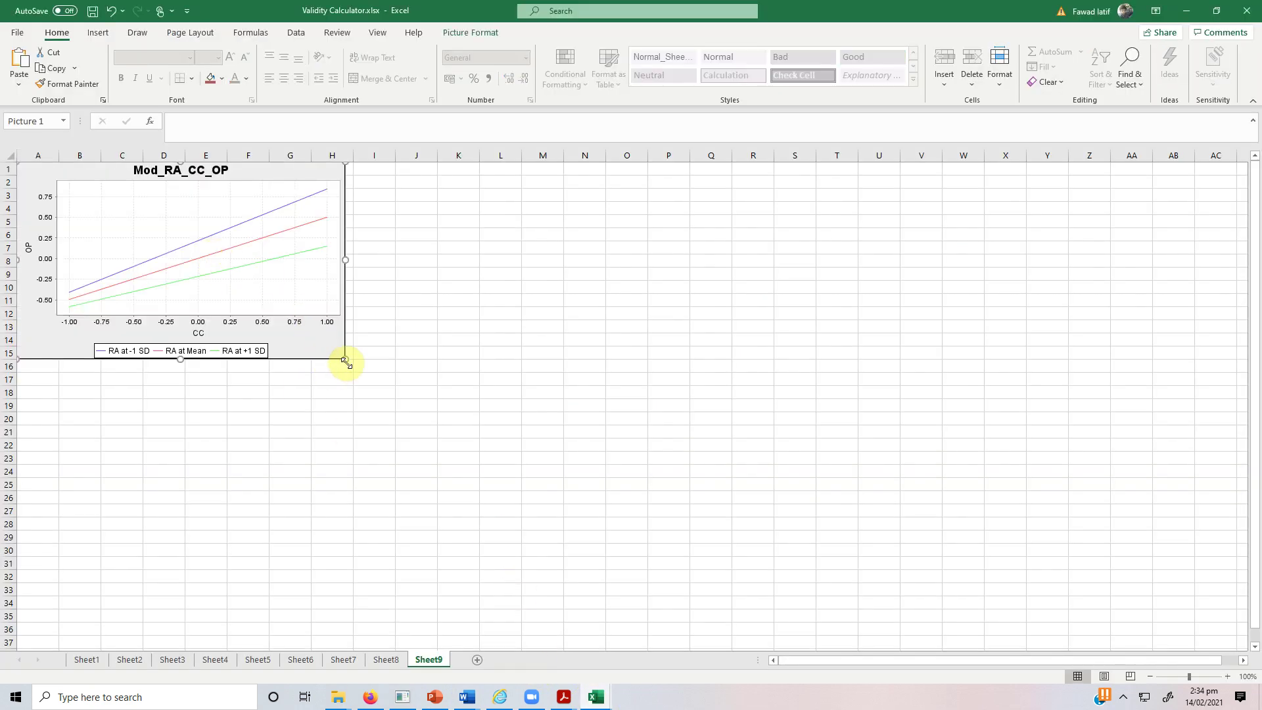
pyautogui.moveTo(345, 361); pyautogui.dragTo(786, 622)
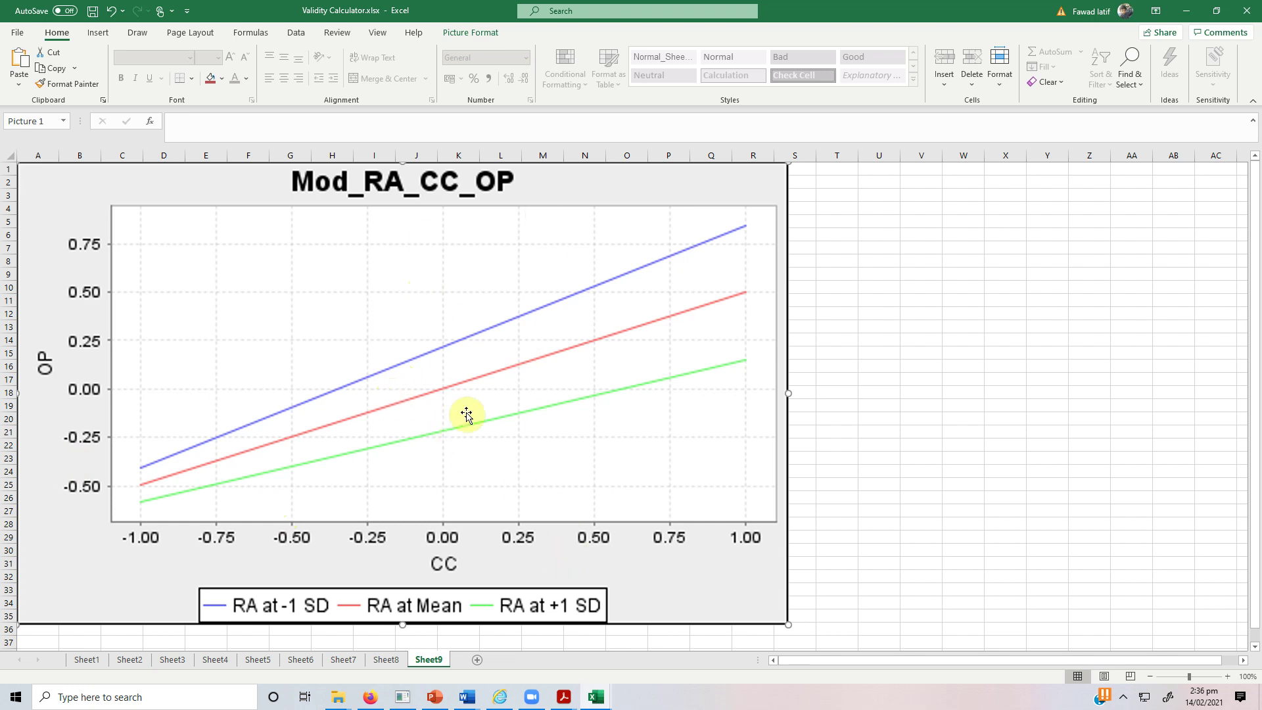
# Enable editing in the Moderation Graph Results workbook and set the moderator variable name to POS.
pyautogui.moveTo(595, 698)
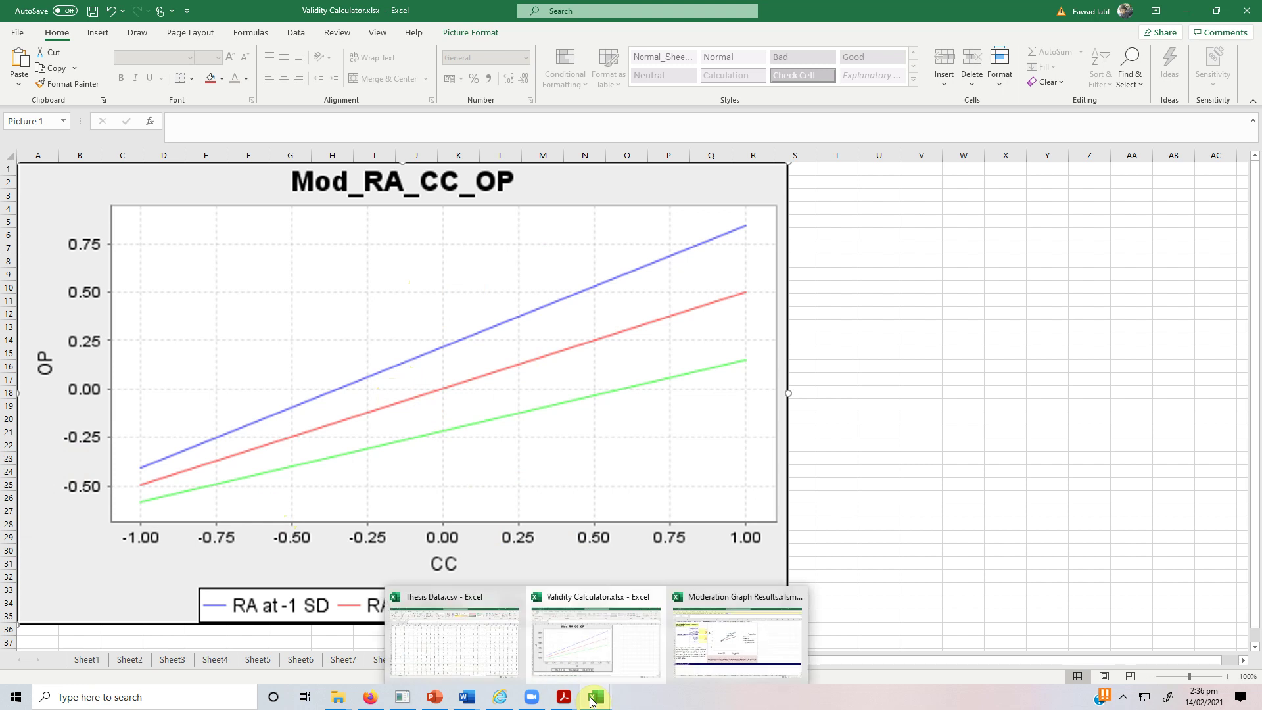
pyautogui.click(730, 641)
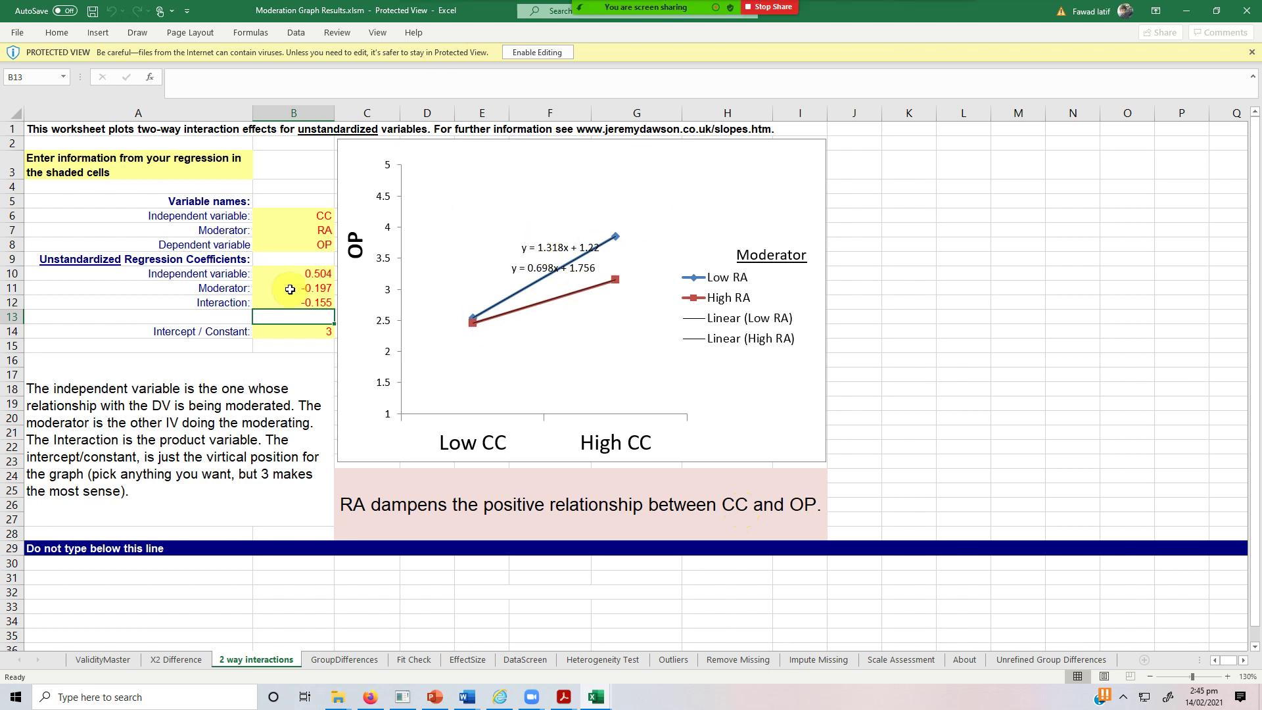
pyautogui.click(290, 289)
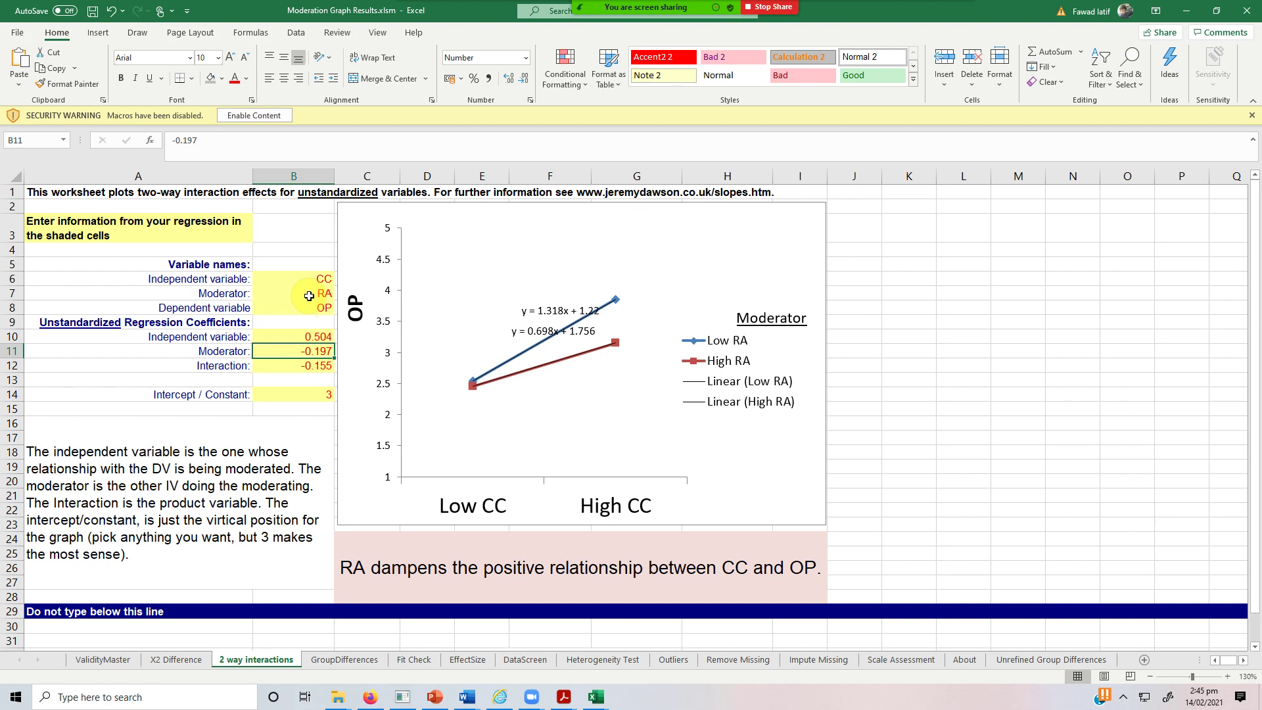
pyautogui.click(309, 296)
pyautogui.write('POS')
pyautogui.press('Return')
# Check the bootstrapping path coefficients in SmartPLS, and set the moderator's regression coefficient in the Moderation Graph Results workbook to 0.197.
pyautogui.click(291, 339)
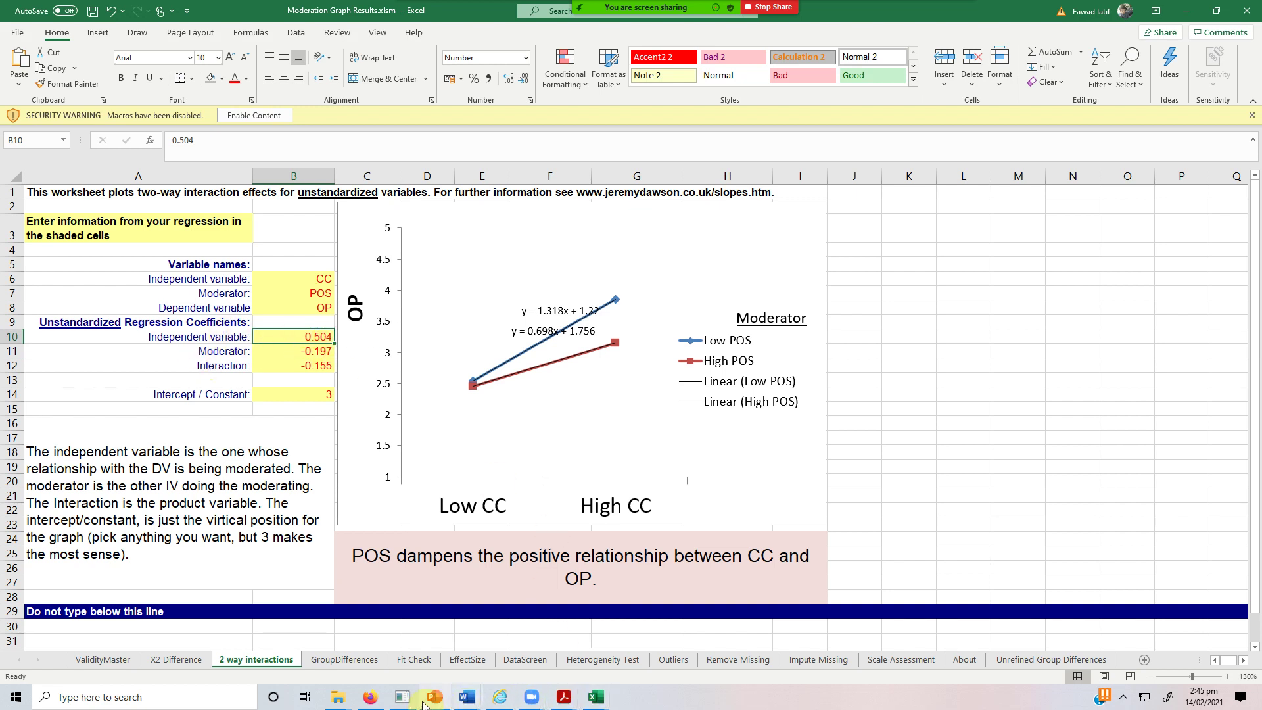
pyautogui.click(402, 698)
pyautogui.click(375, 81)
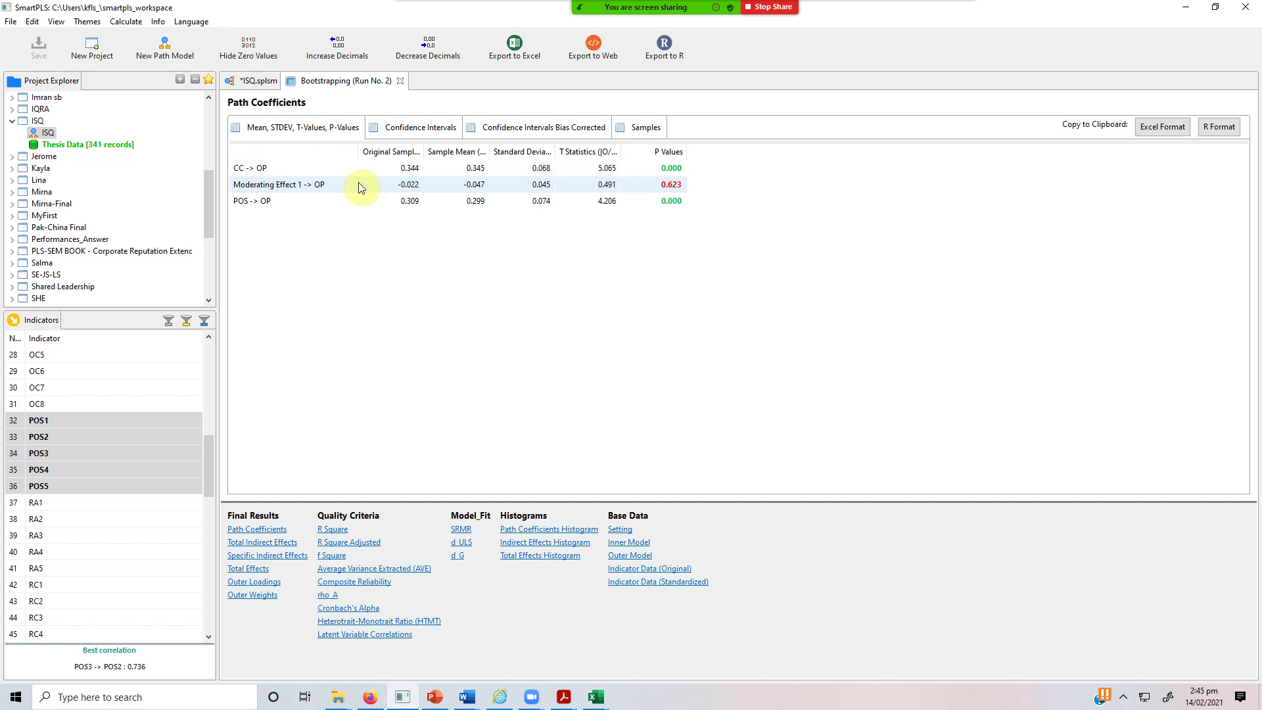
pyautogui.click(595, 696)
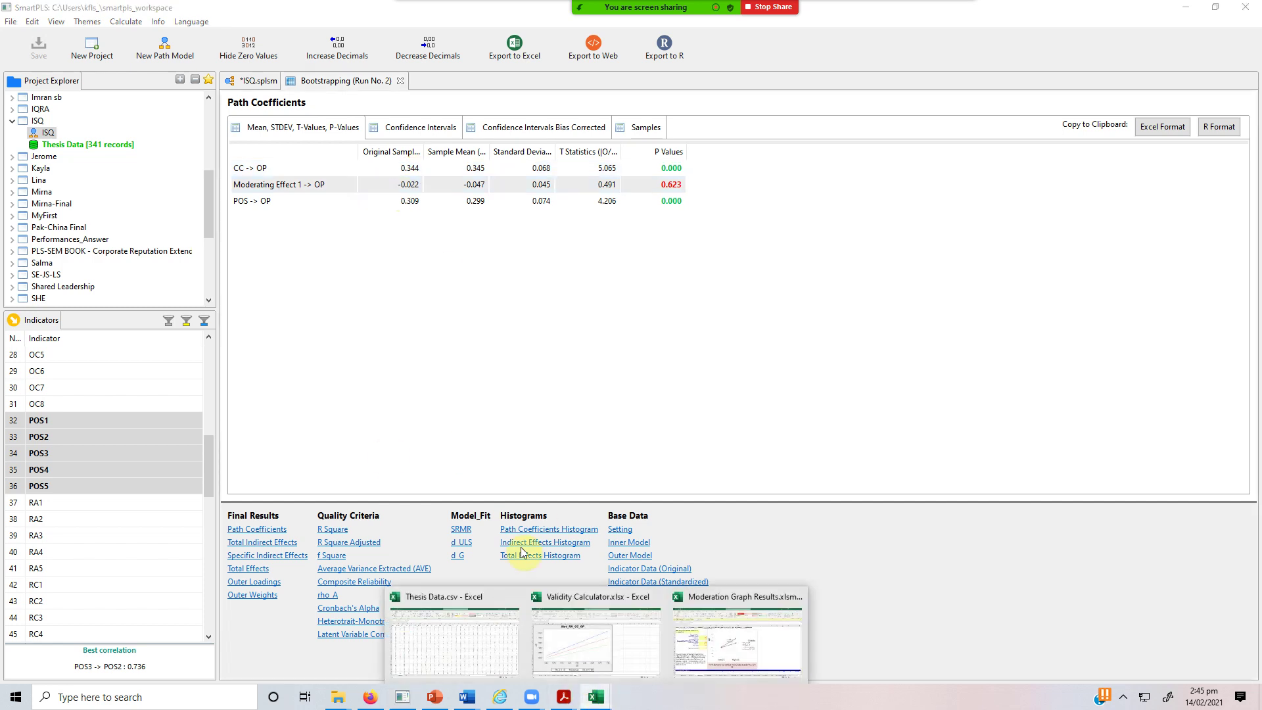
pyautogui.click(707, 645)
pyautogui.click(294, 352)
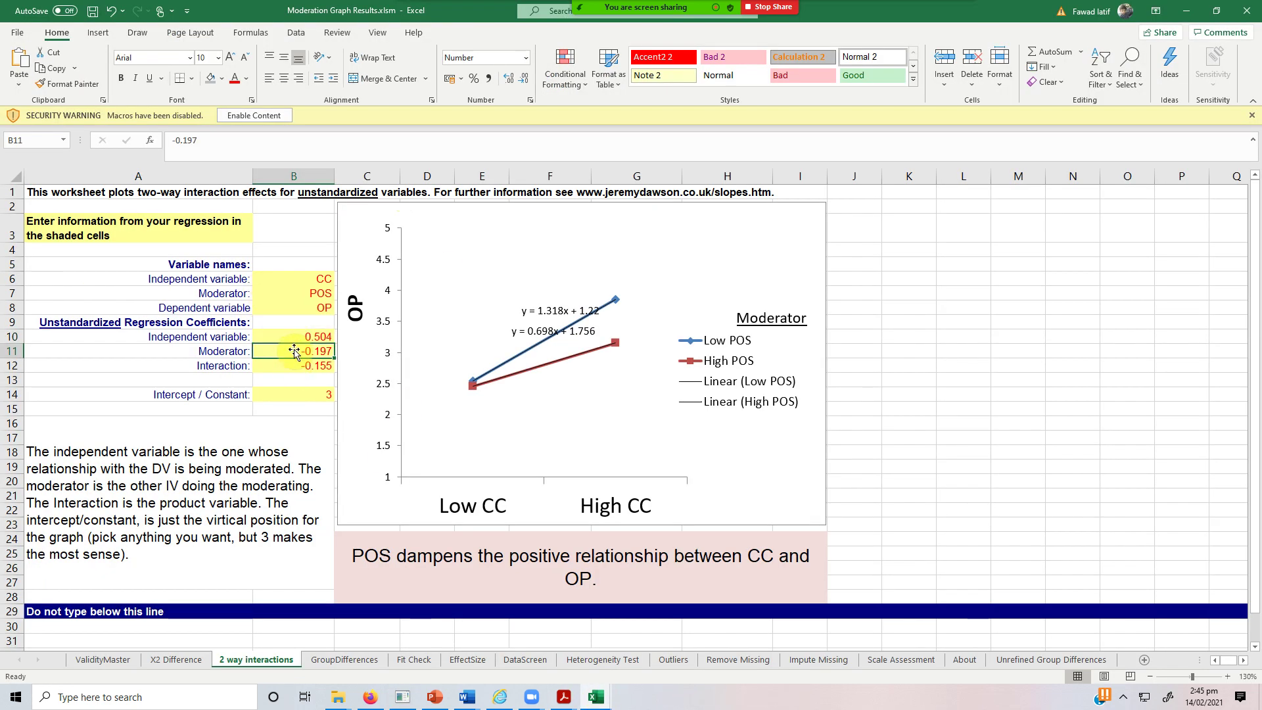
pyautogui.click(225, 142)
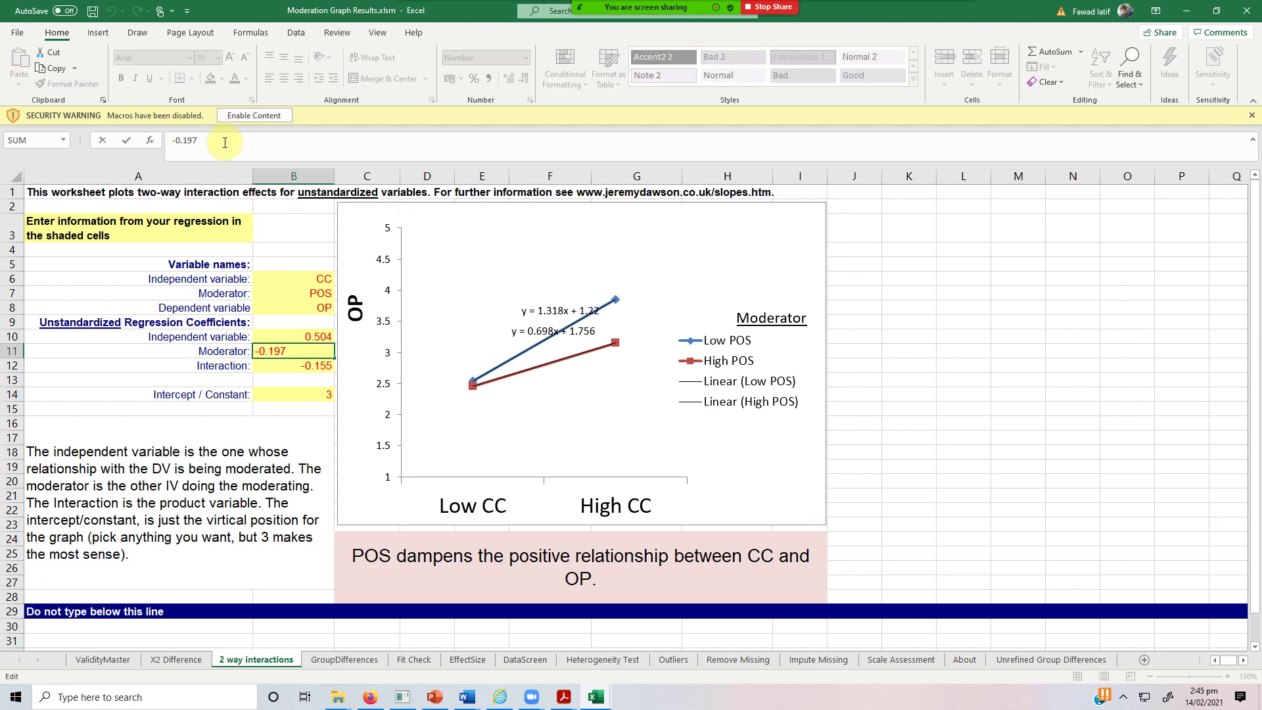
pyautogui.press('Delete')
pyautogui.press('Return')
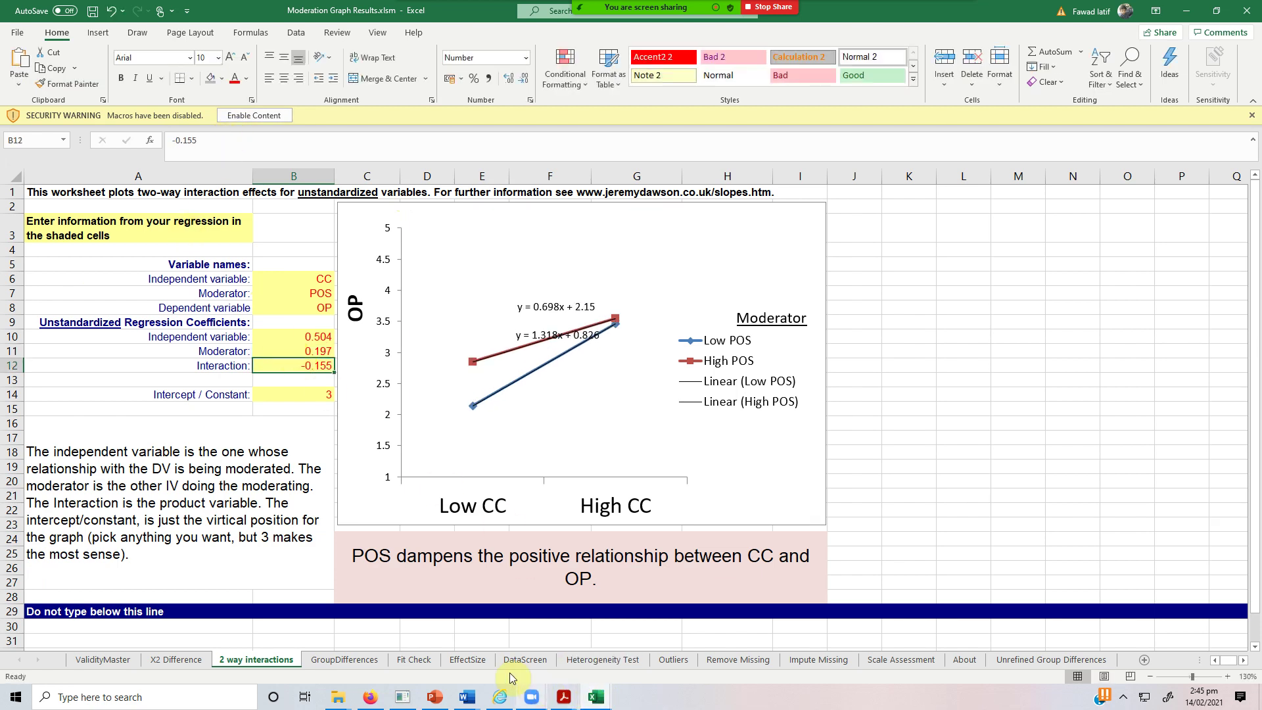
# Compare the POS and moderating effect coefficients in SmartPLS with the moderator and interaction coefficients in the Excel worksheet.
pyautogui.click(403, 697)
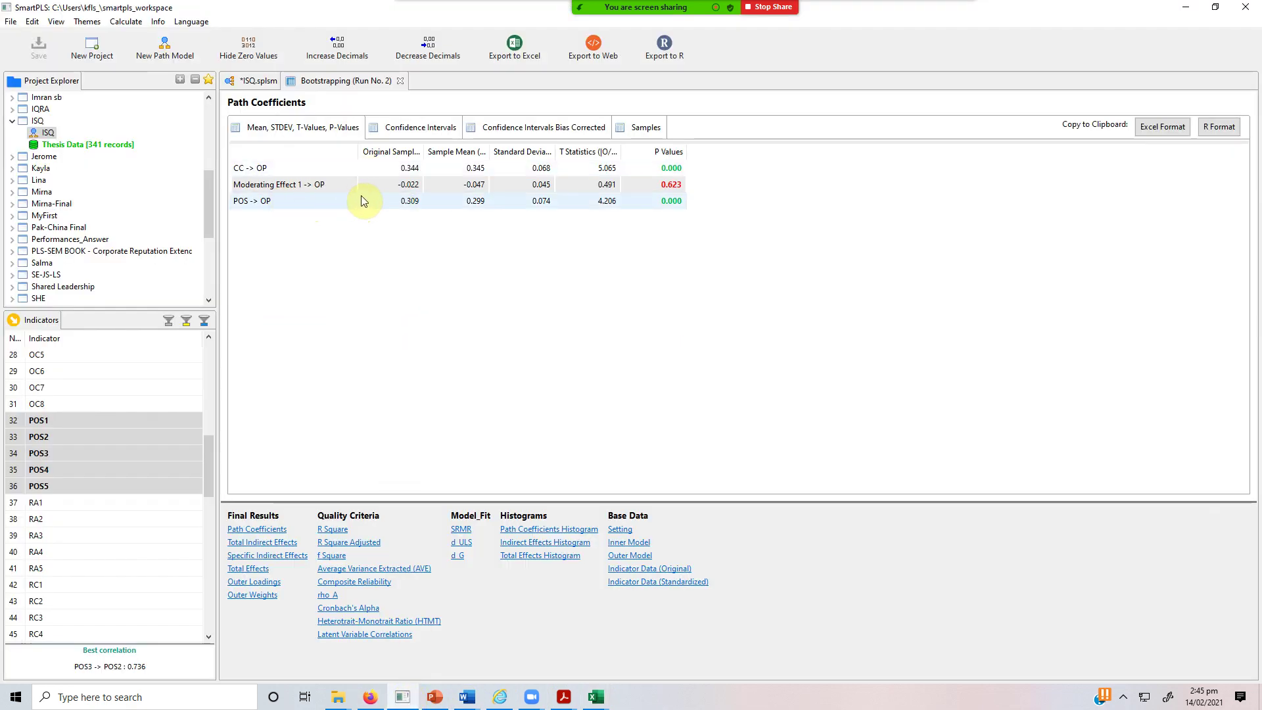
pyautogui.click(405, 188)
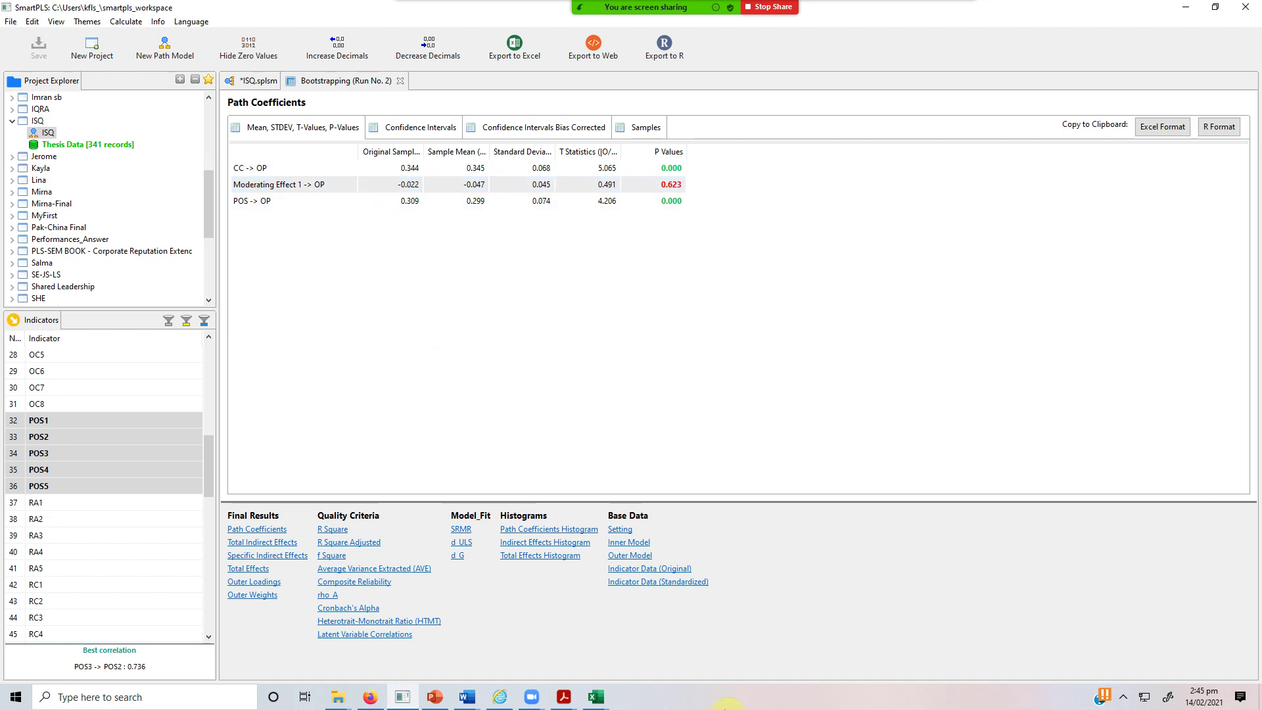
pyautogui.click(597, 697)
pyautogui.click(741, 629)
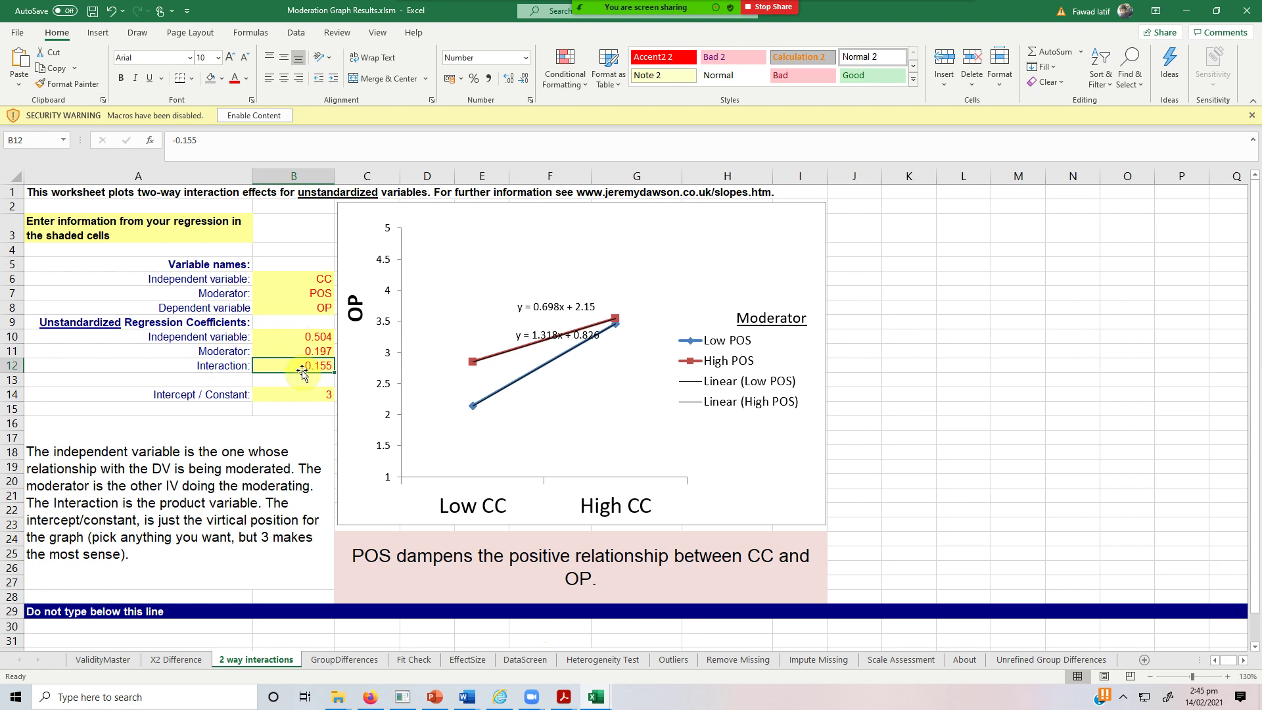
pyautogui.click(289, 352)
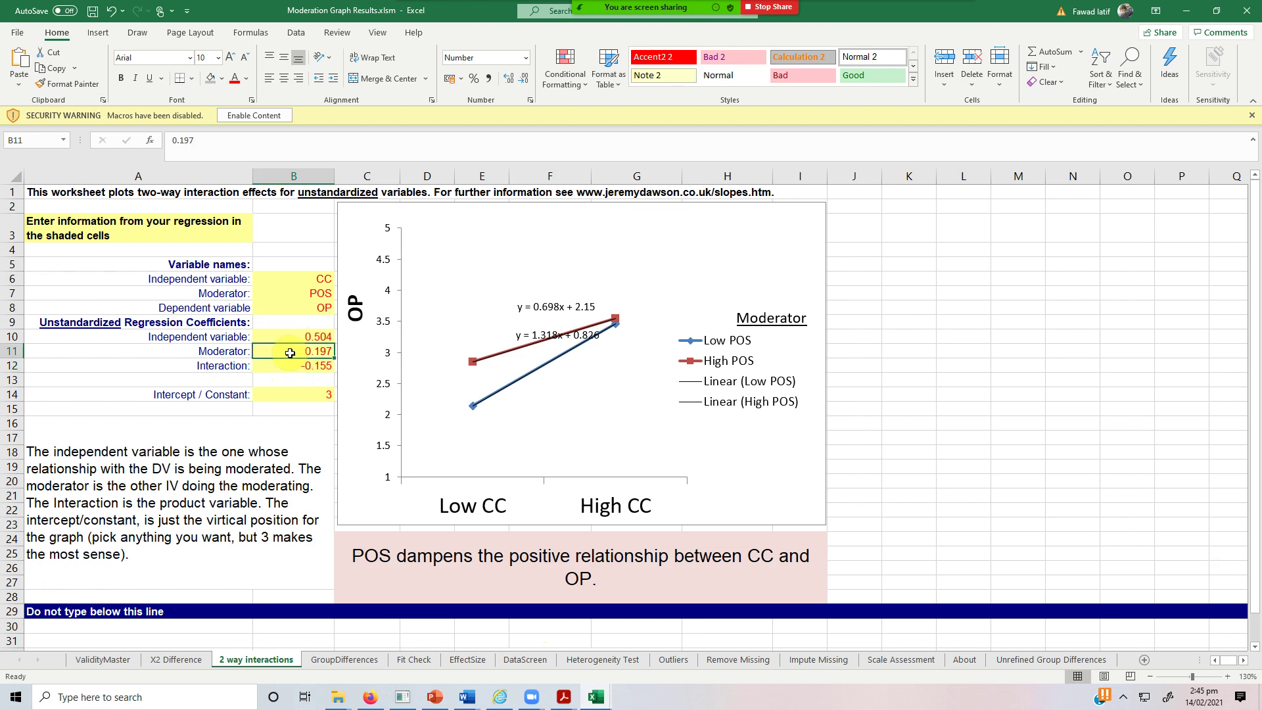
pyautogui.click(264, 364)
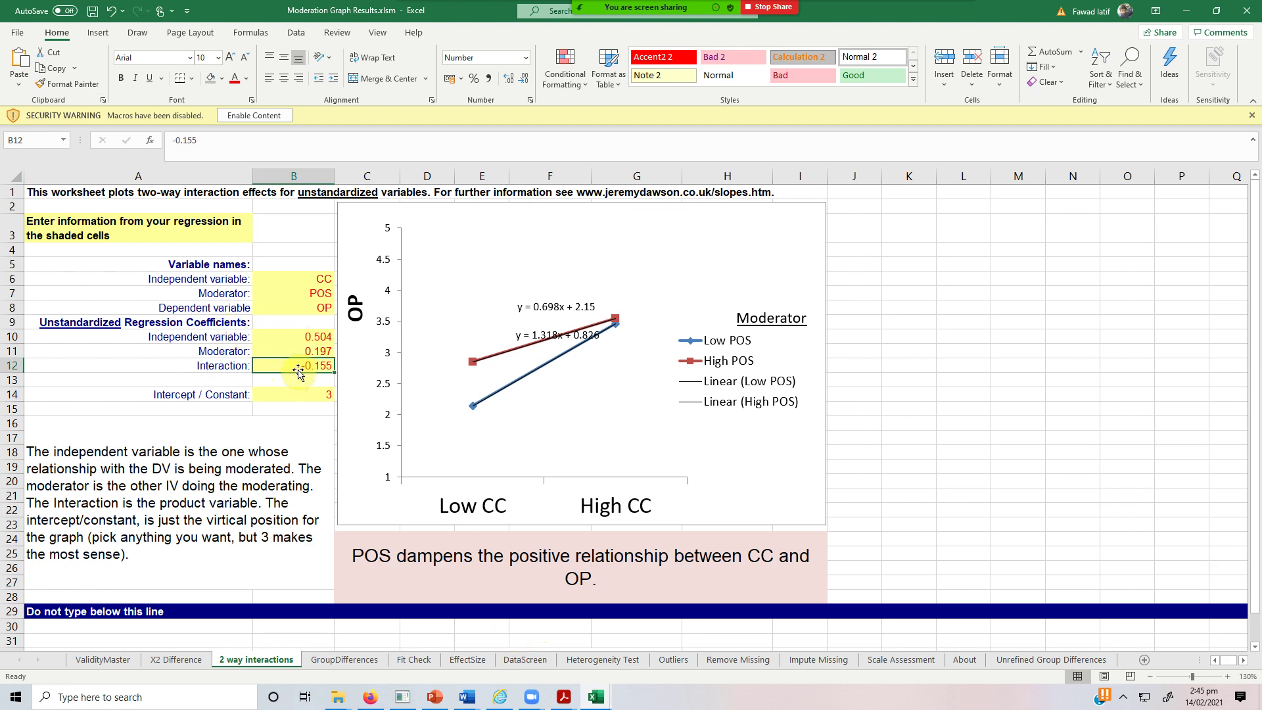